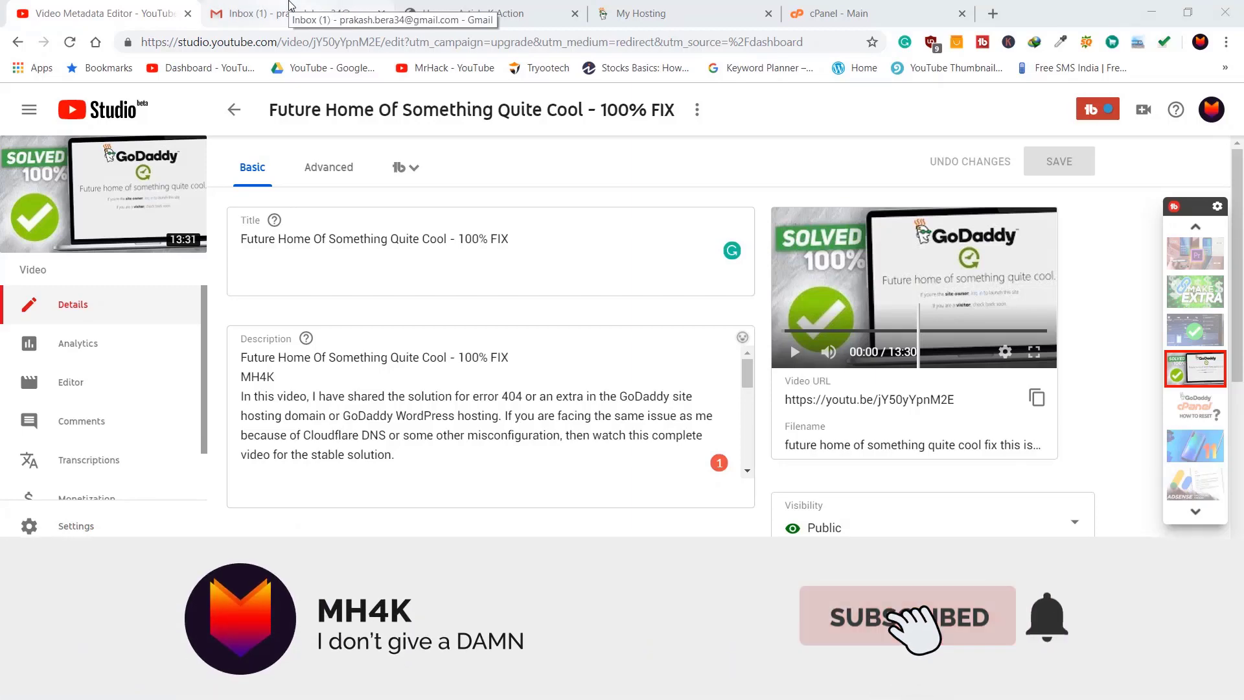
# Step: Open the Gmail inbox and check the SSL For Free certificate expiry notices for articlekaction.com
pyautogui.click(290, 8)
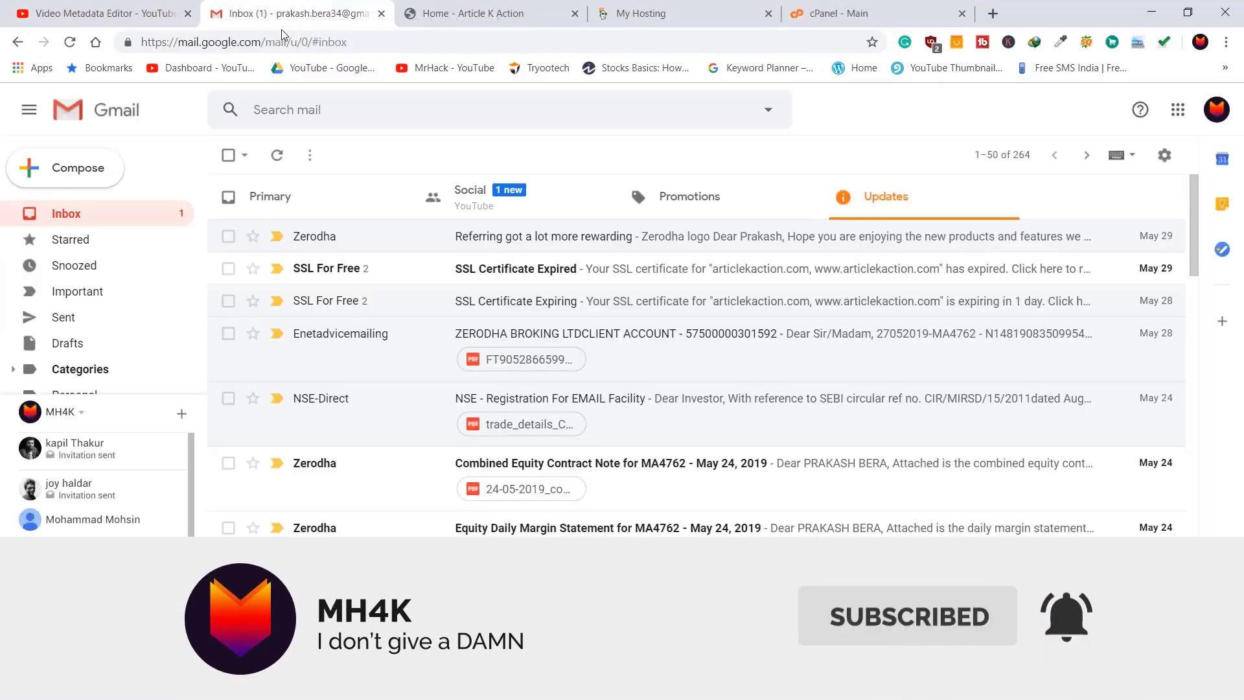
pyautogui.moveTo(358, 277)
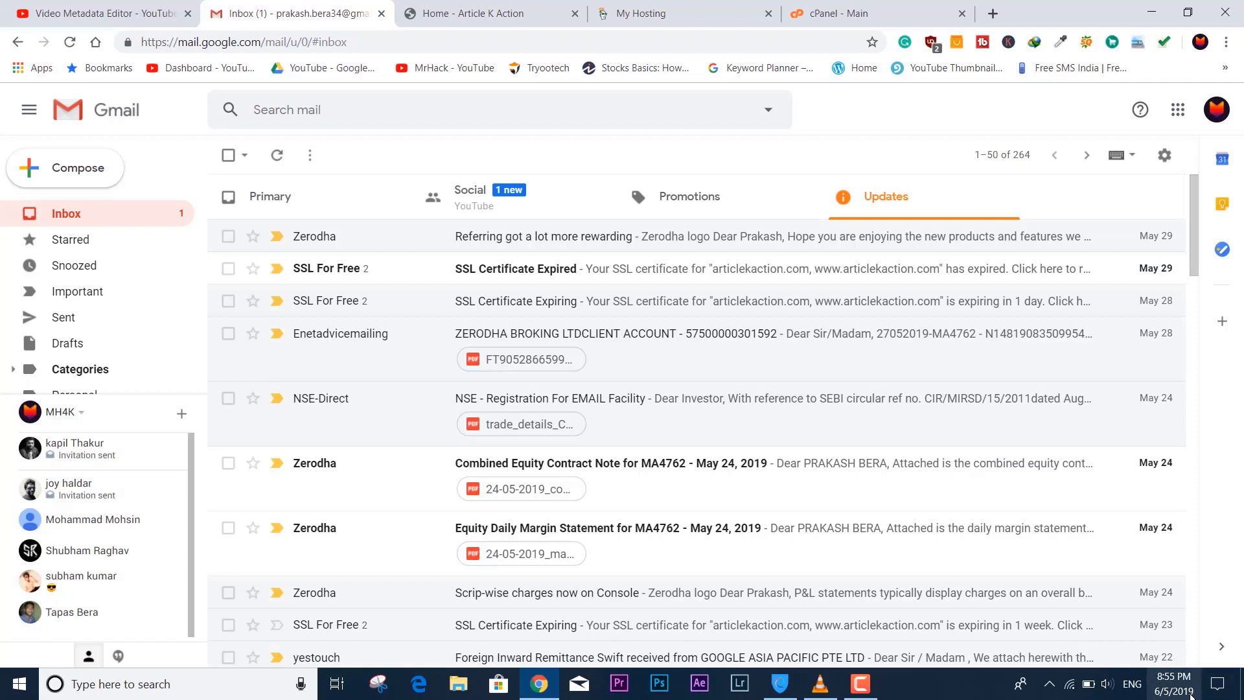
pyautogui.moveTo(1192, 694)
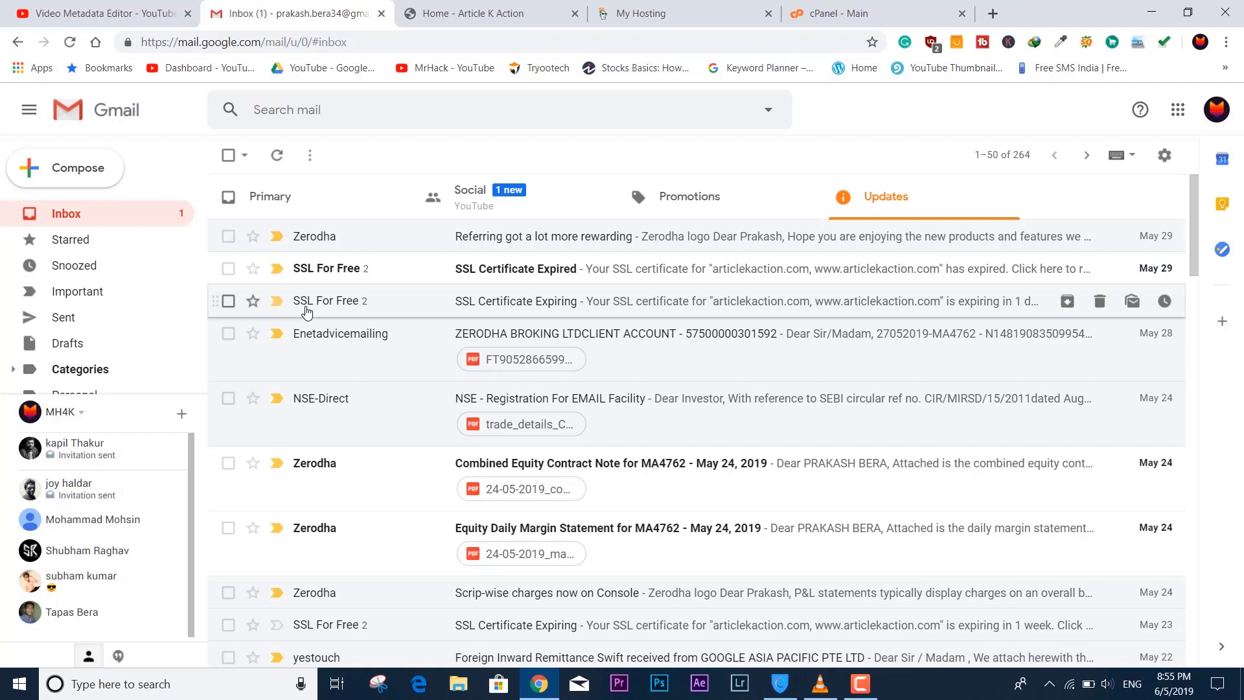
pyautogui.moveTo(307, 313)
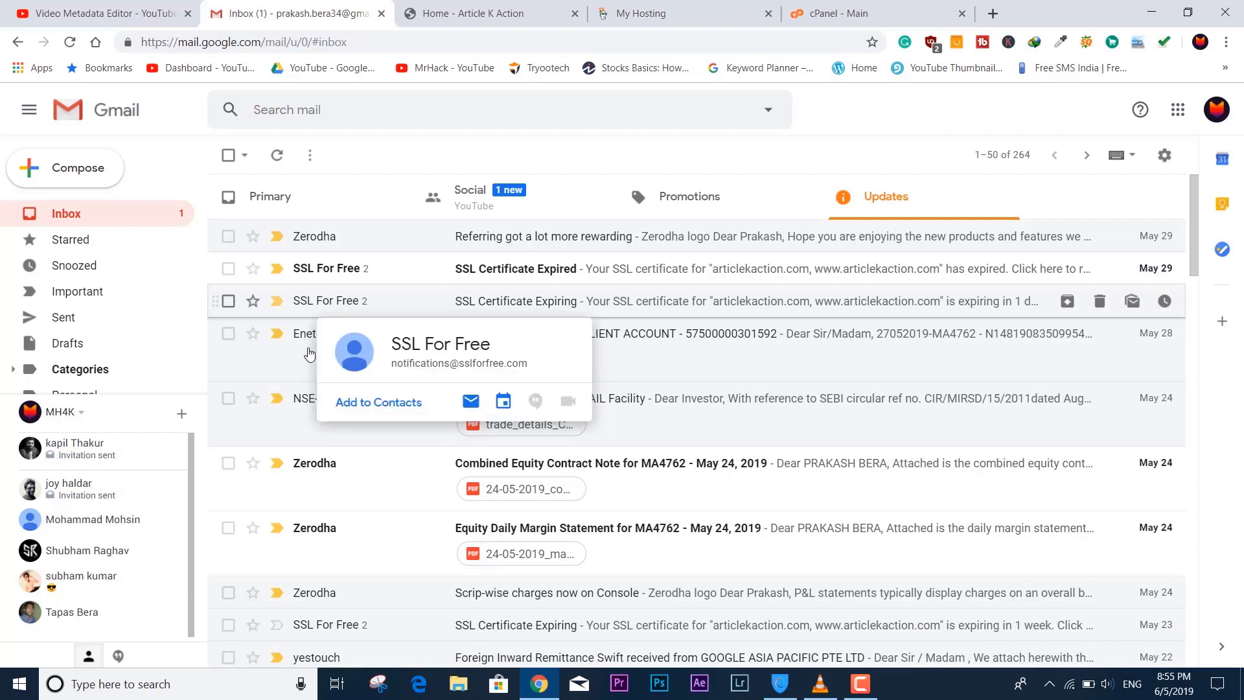
# Step: View the "Future Home Of Something Quite Cool - 100% FIX" video details in YouTube Studio, and close that page
pyautogui.click(155, 12)
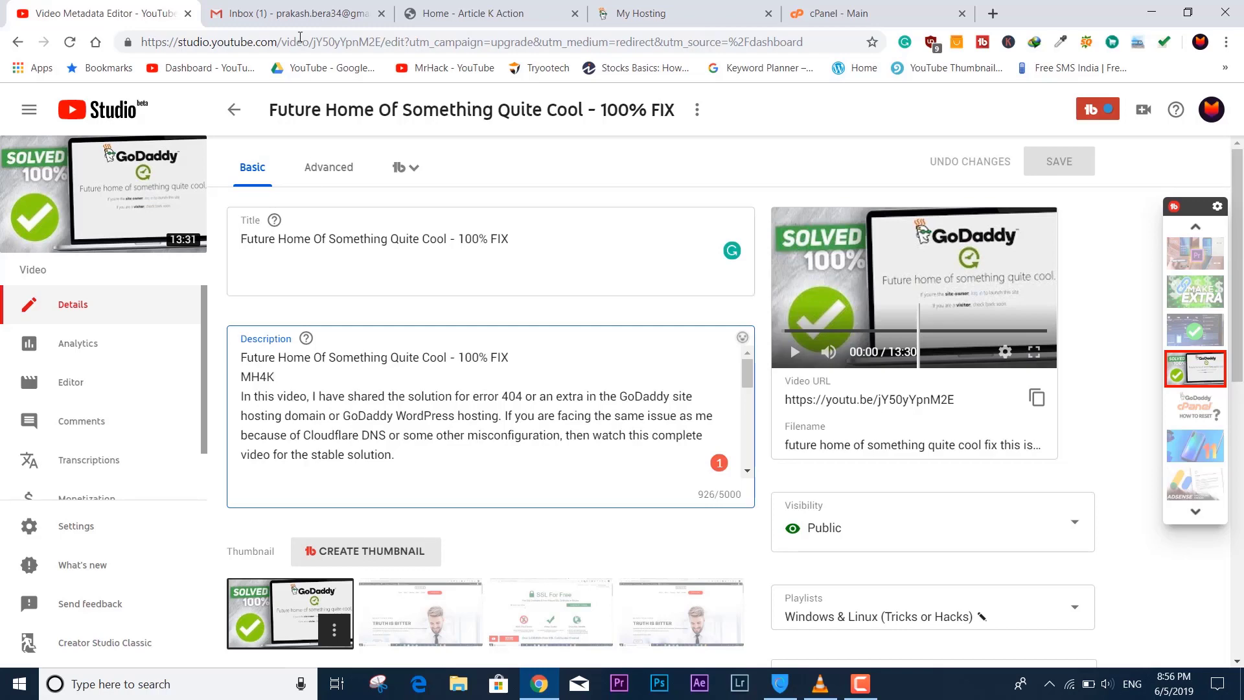
pyautogui.click(318, 13)
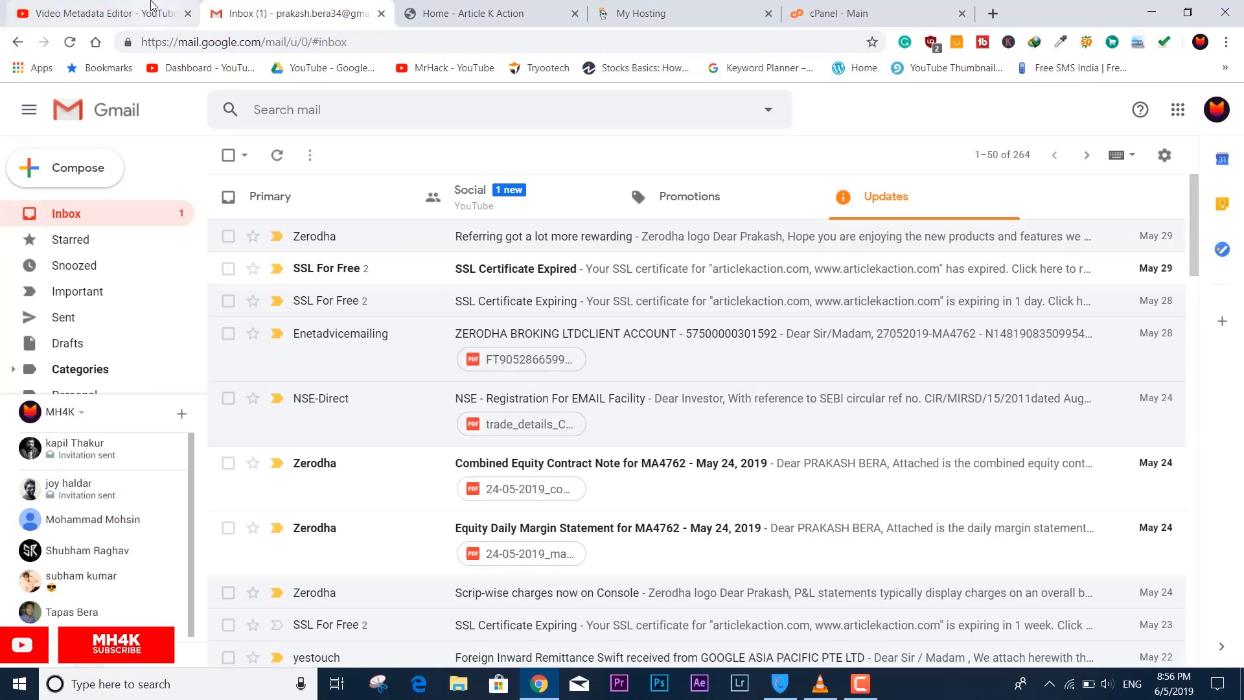
pyautogui.click(97, 13)
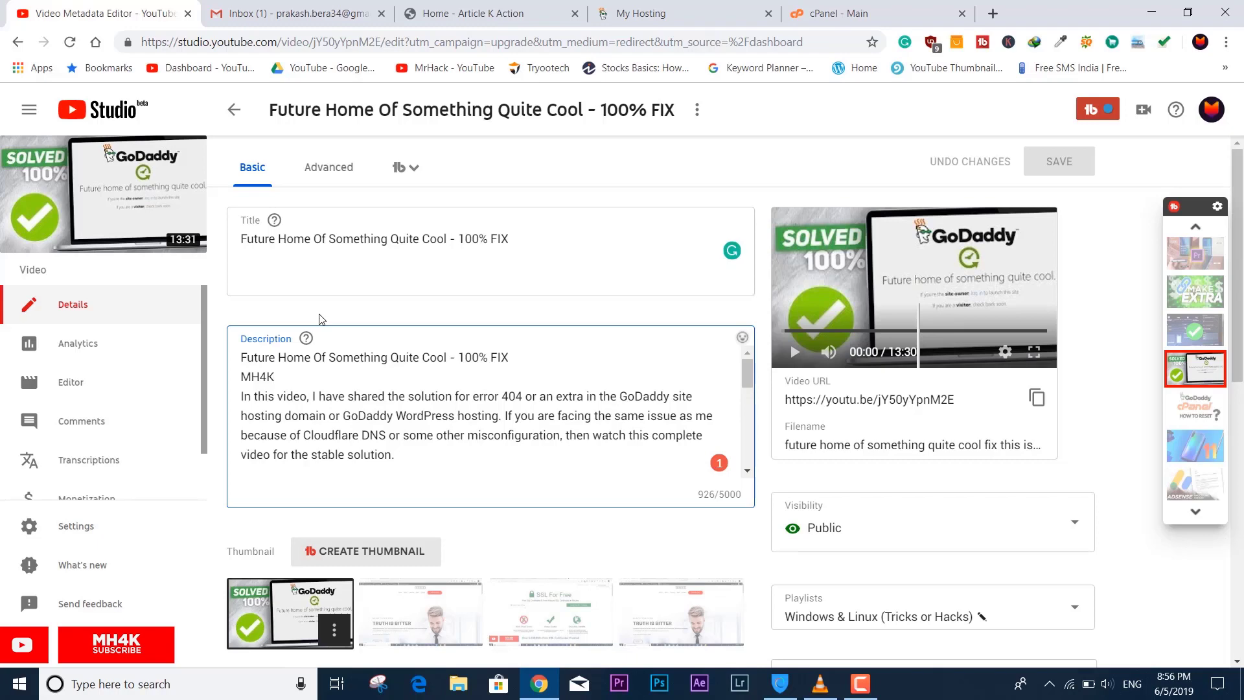
pyautogui.click(188, 13)
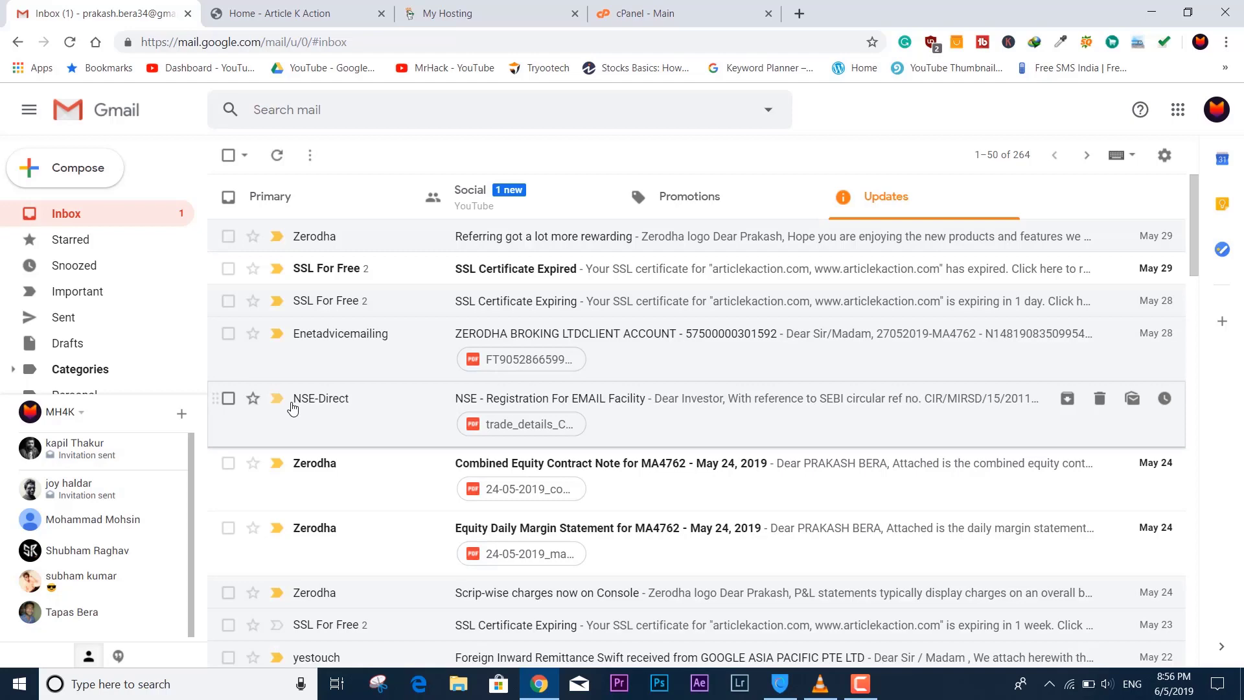
# Step: Inspect the connection security information of the articlekaction.com website, comparing it with the certificate notices in the inbox
pyautogui.click(320, 16)
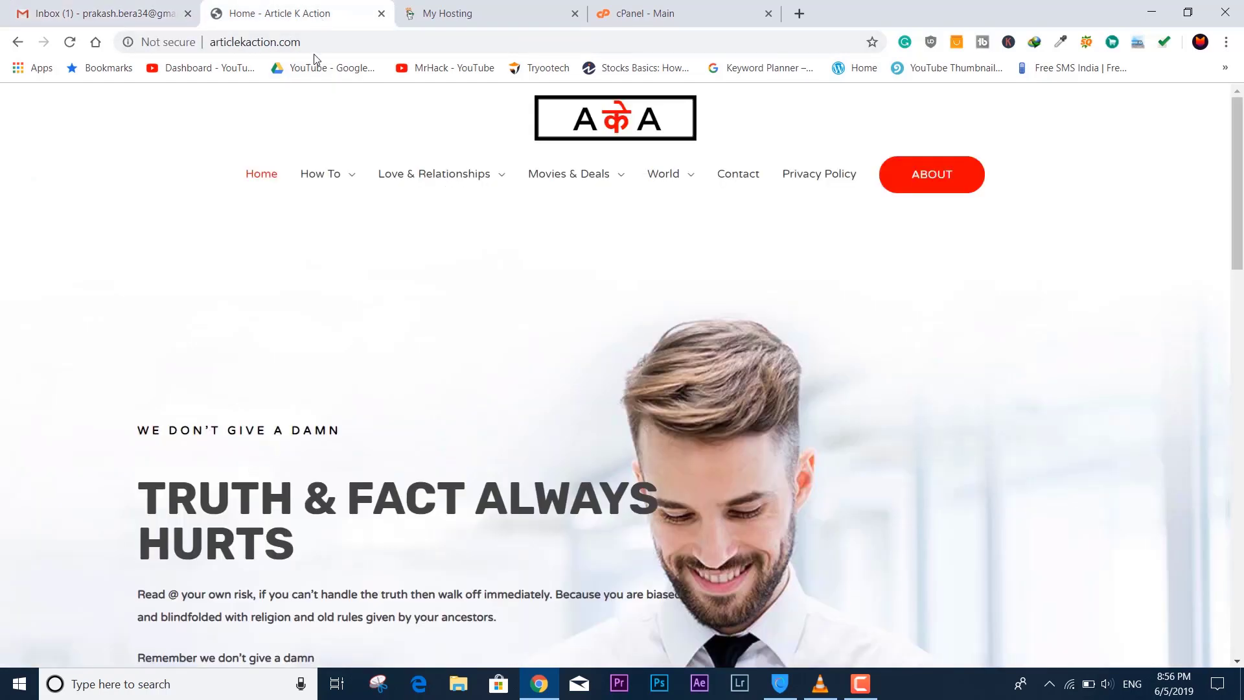
pyautogui.click(162, 43)
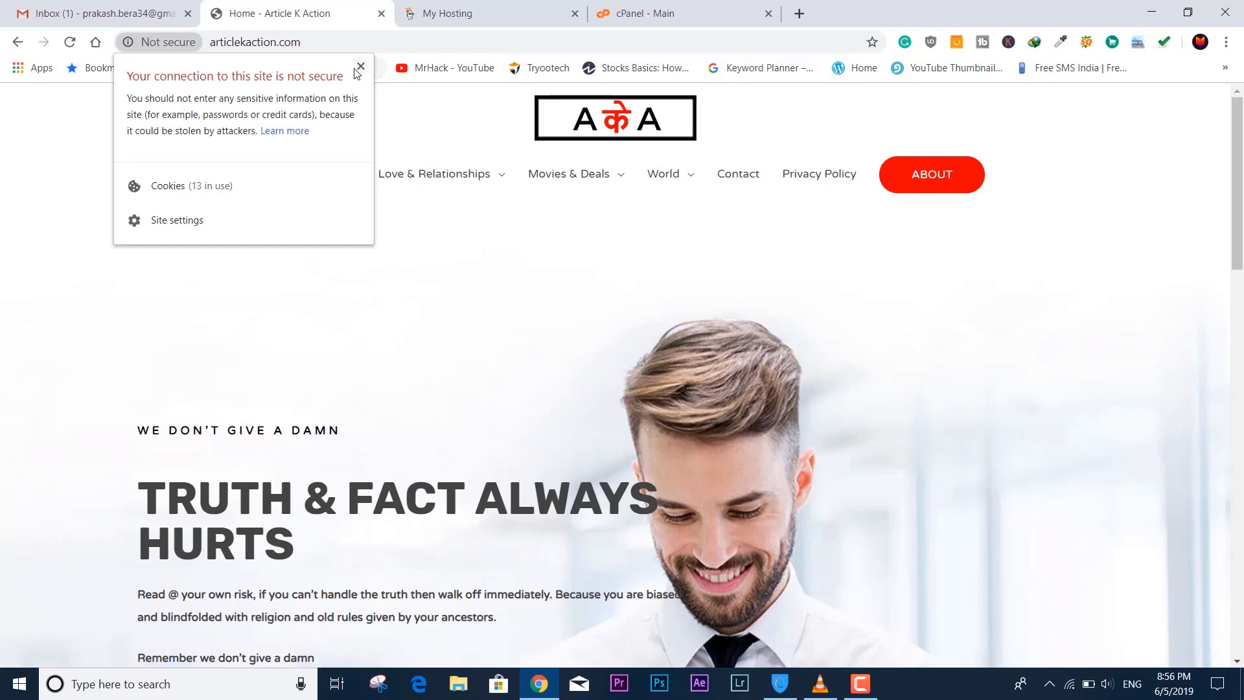
pyautogui.click(93, 12)
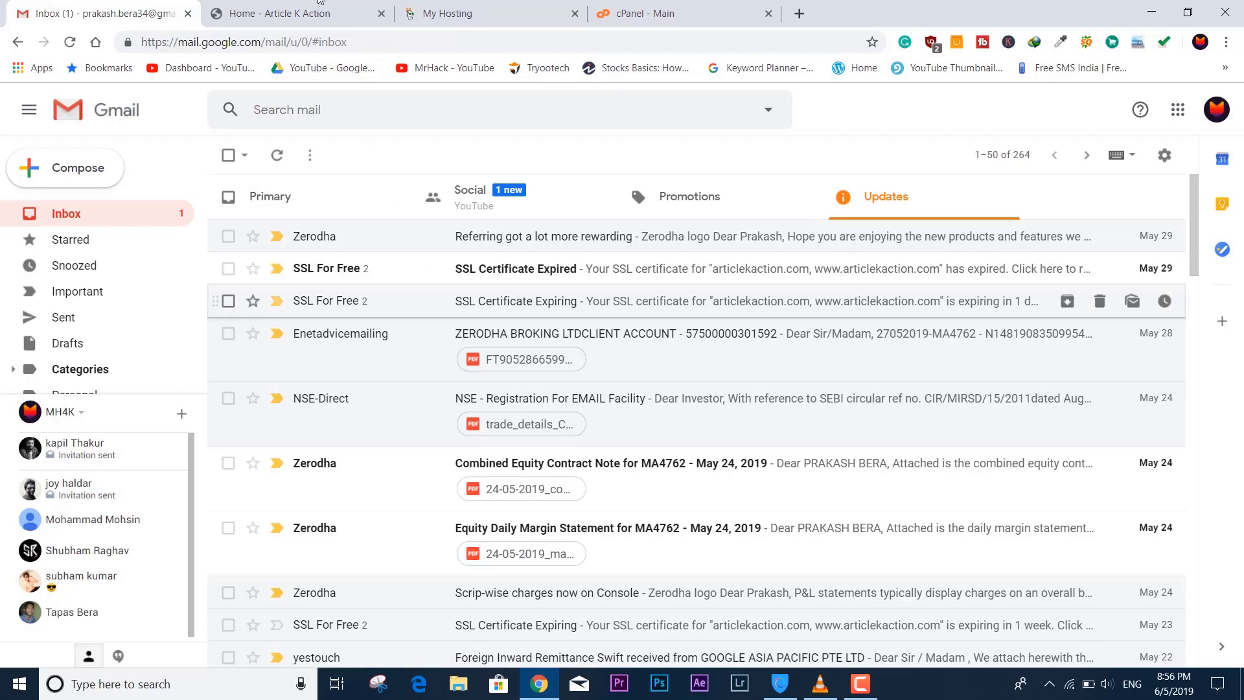
pyautogui.click(236, 14)
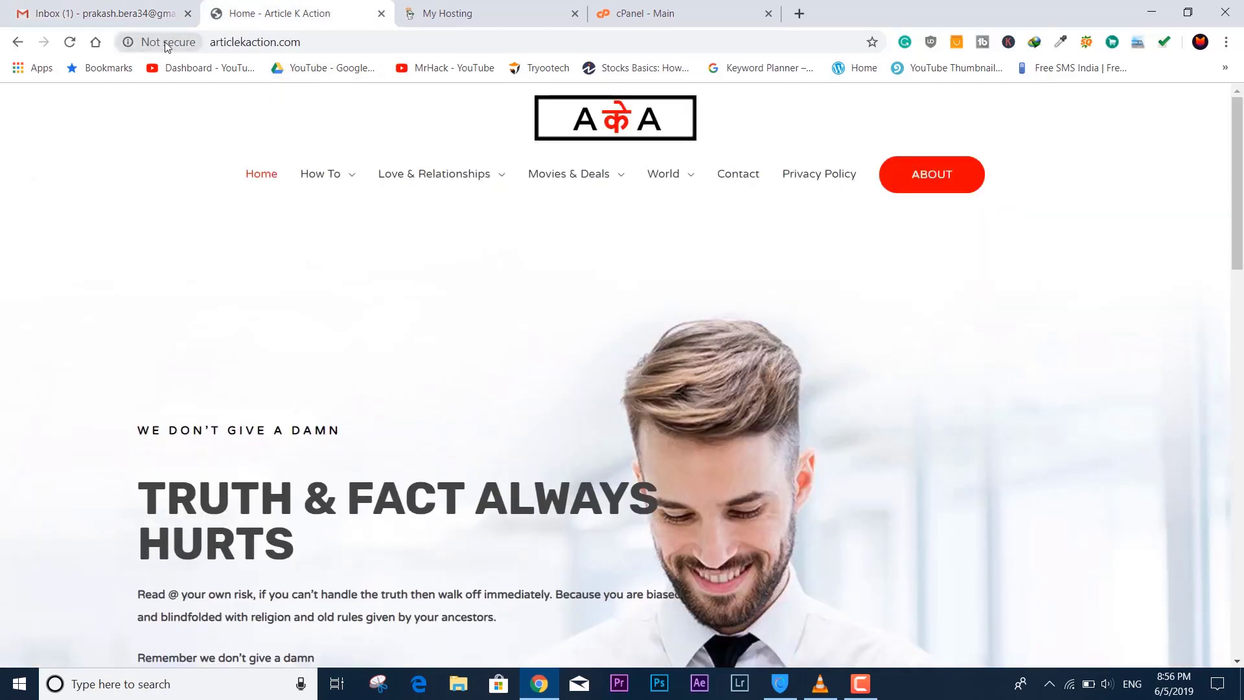
pyautogui.click(165, 42)
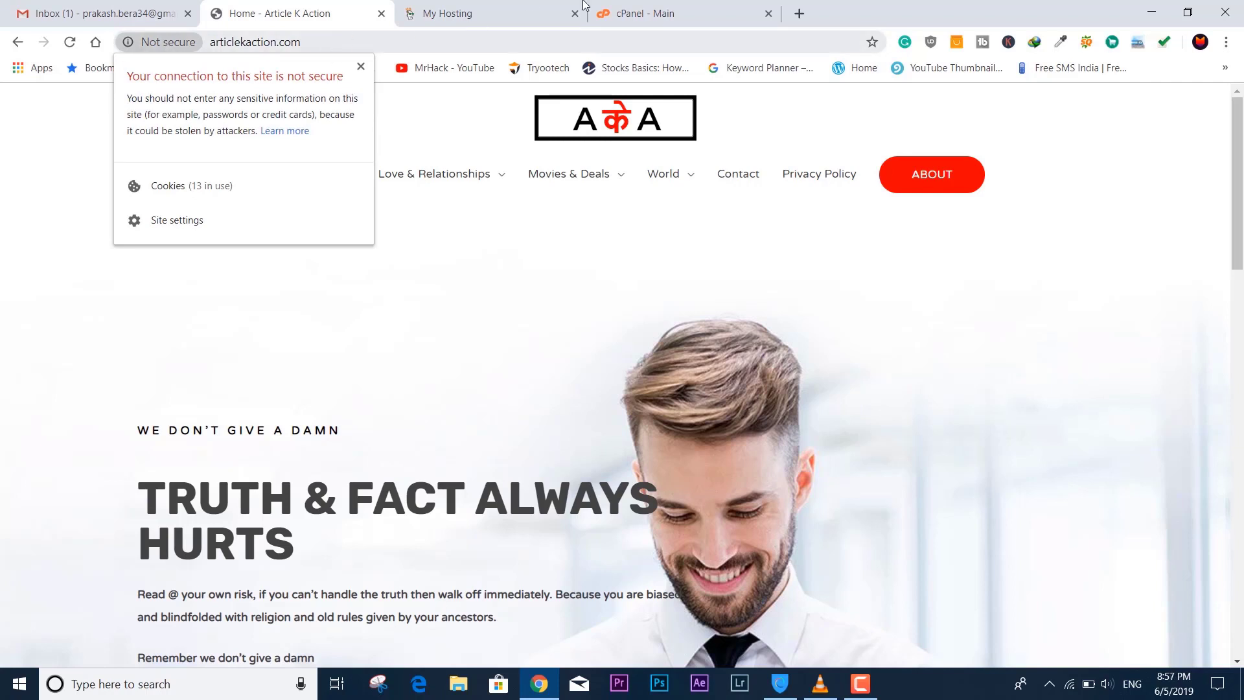
# Step: Search for sslforfree in a new browser tab and open the SSL For Free website
pyautogui.click(800, 5)
pyautogui.write('s')
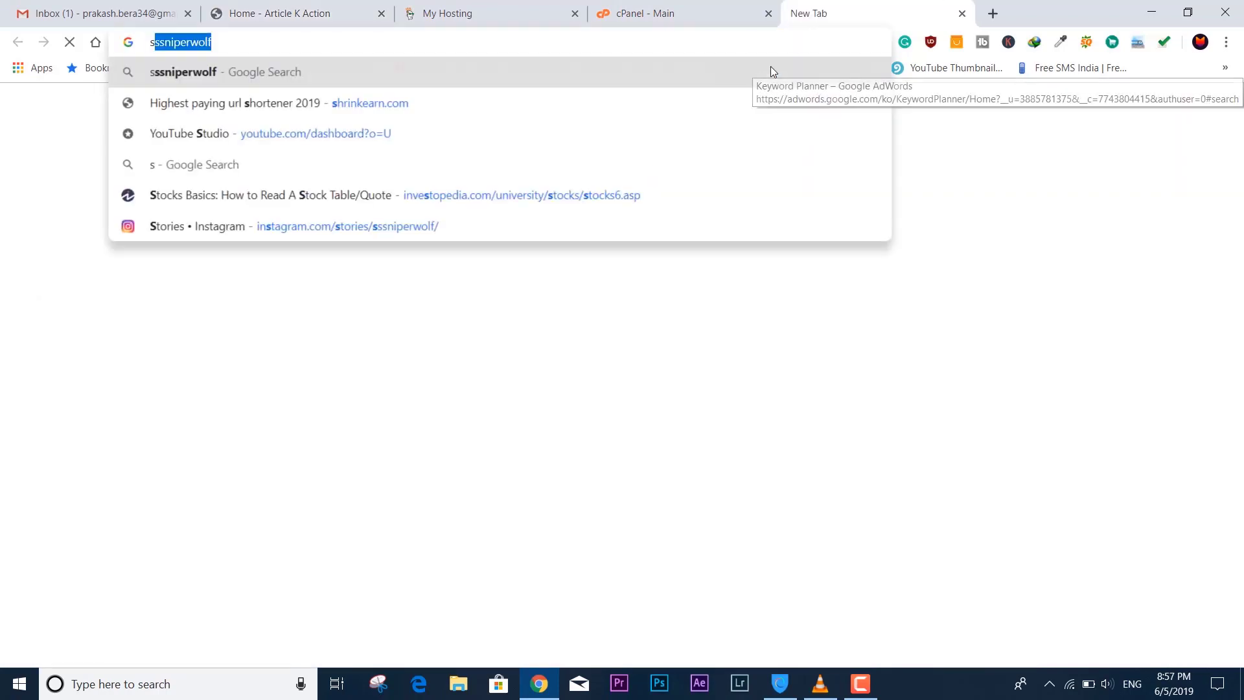
pyautogui.write('sslforfree')
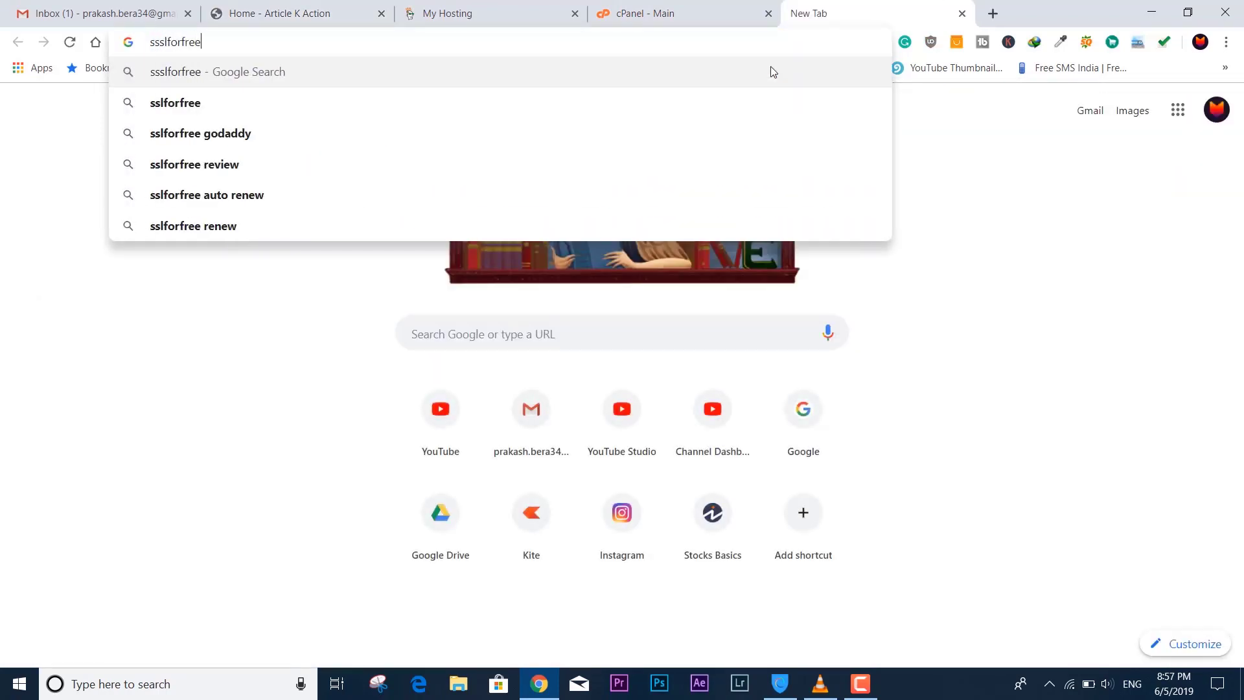
pyautogui.press('Return')
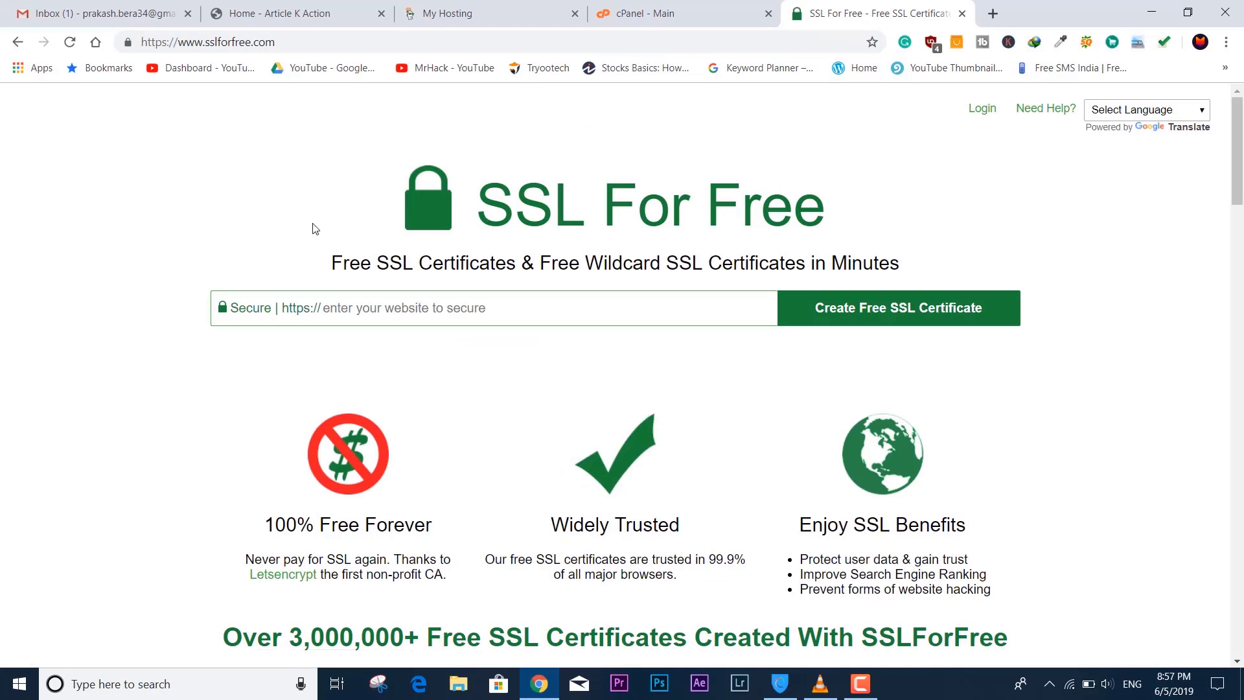
# Step: Copy the articlekaction.com address into SSL For Free's website field and start creating a free SSL certificate
pyautogui.click(311, 13)
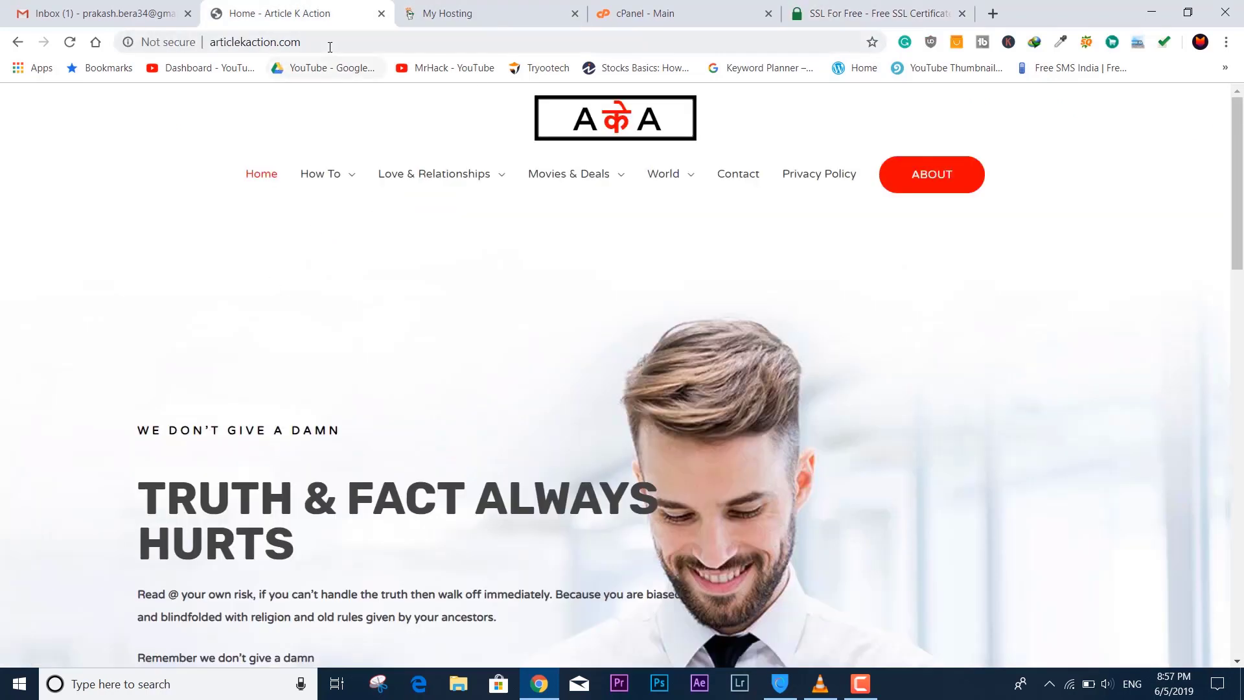
pyautogui.click(240, 39)
pyautogui.rightClick(239, 38)
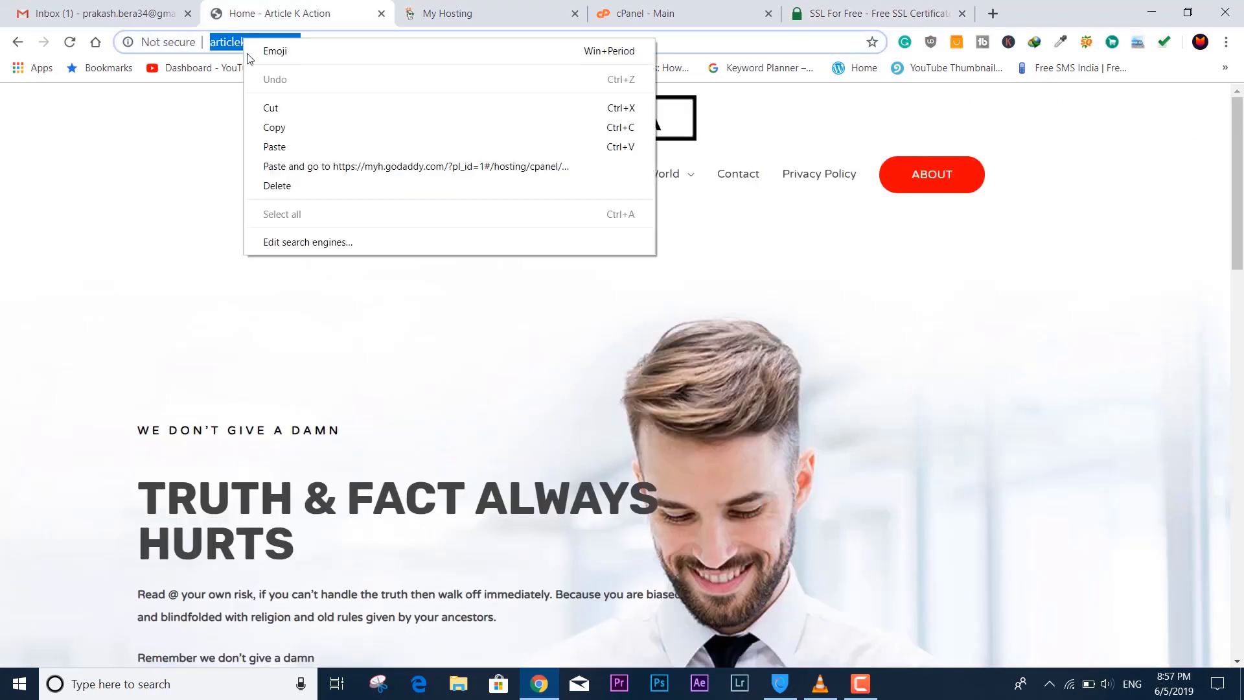
pyautogui.click(277, 125)
pyautogui.click(834, 7)
pyautogui.rightClick(417, 311)
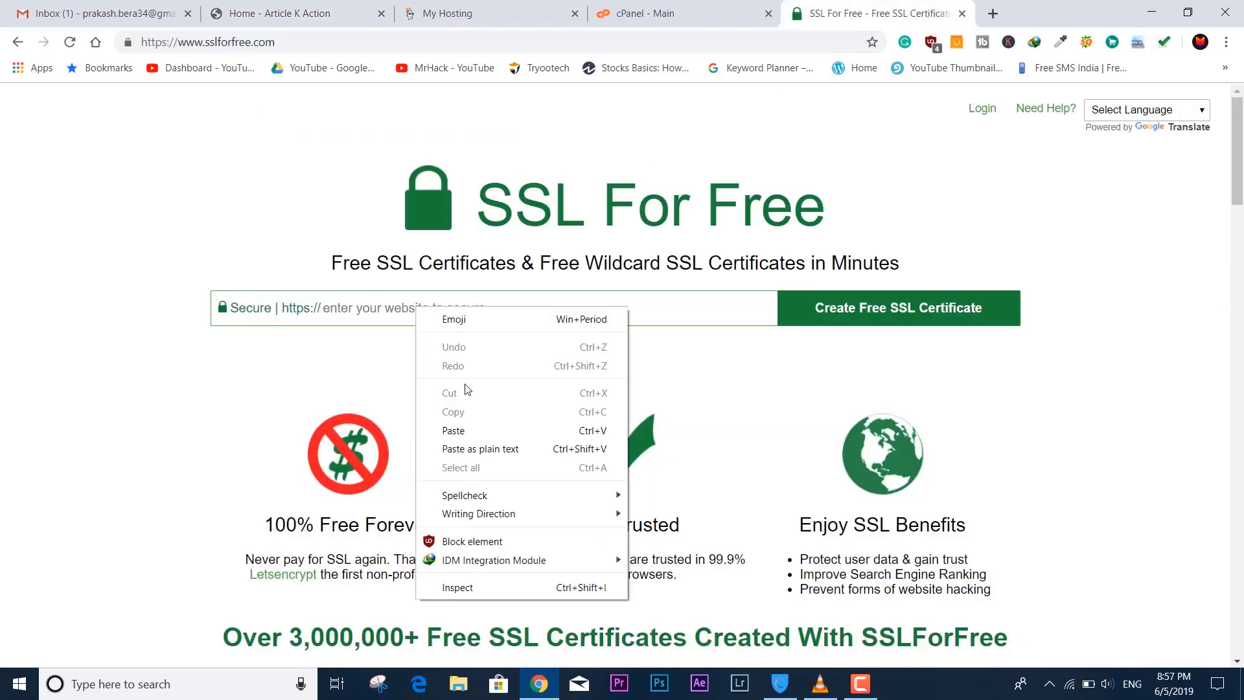
pyautogui.click(445, 428)
pyautogui.click(885, 321)
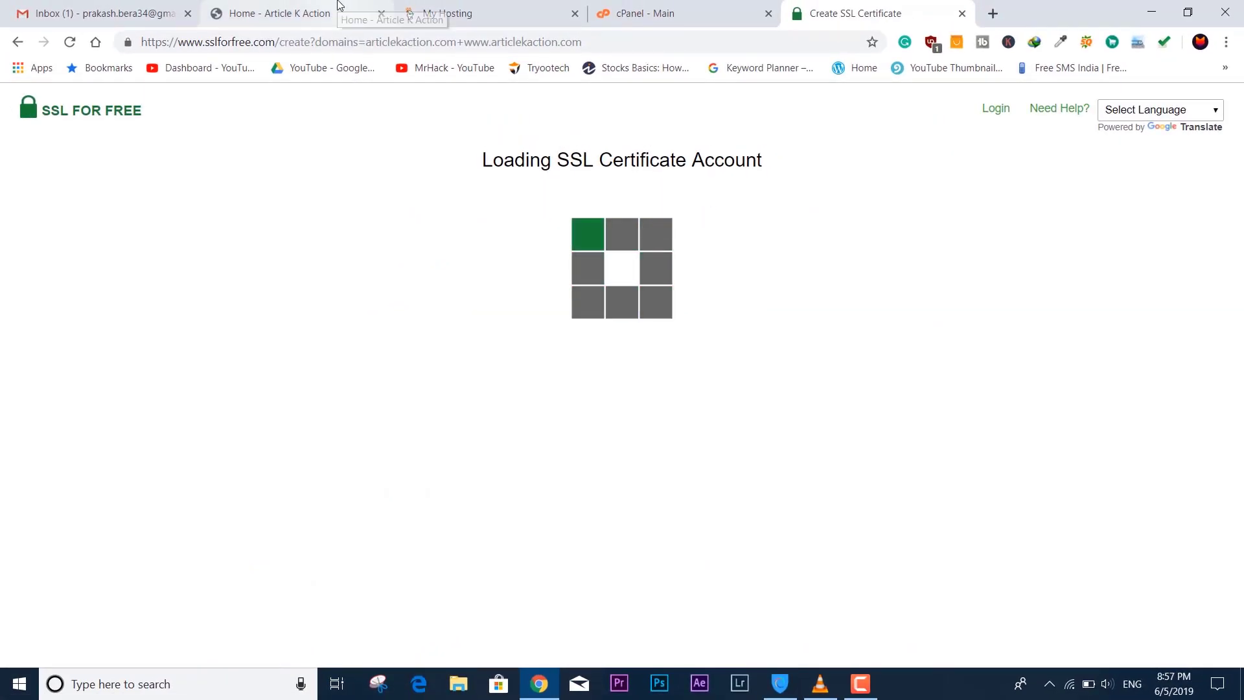
# Step: Examine the cPanel main page and the GoDaddy hosting dashboard for articlekaction.com
pyautogui.click(508, 7)
pyautogui.click(730, 8)
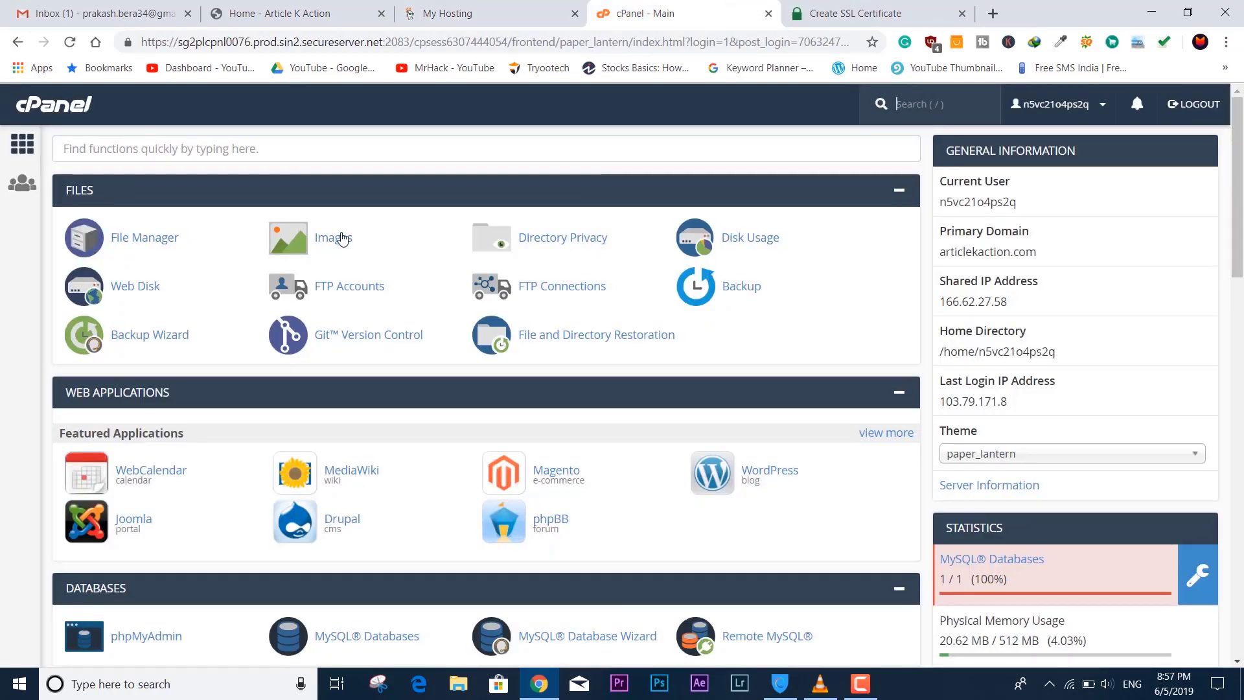
pyautogui.scroll(-10, 450, 271)
pyautogui.scroll(7, 450, 271)
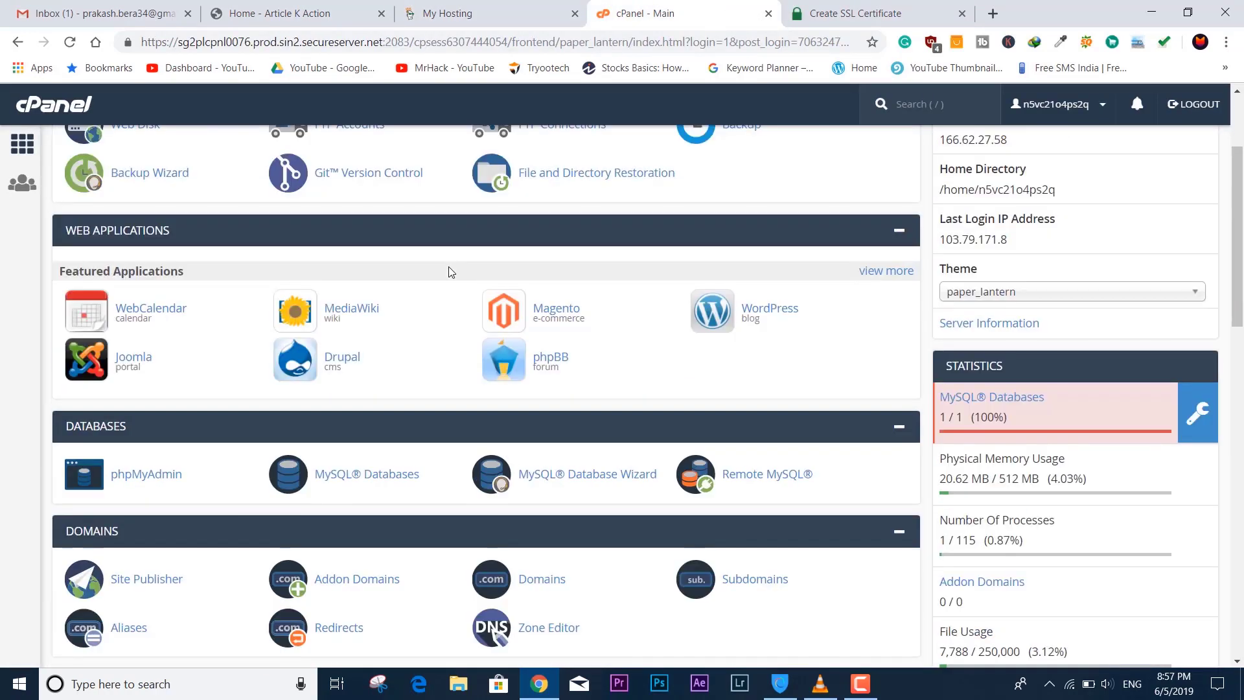
pyautogui.scroll(3, 452, 272)
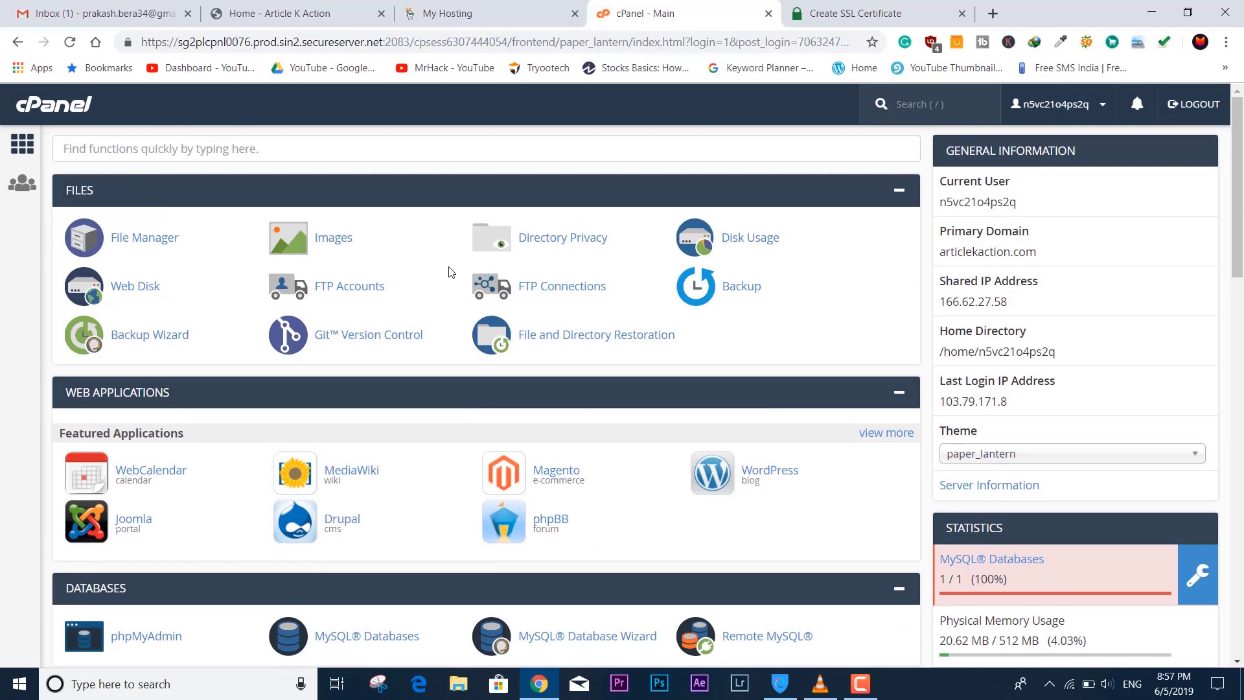
pyautogui.click(466, 8)
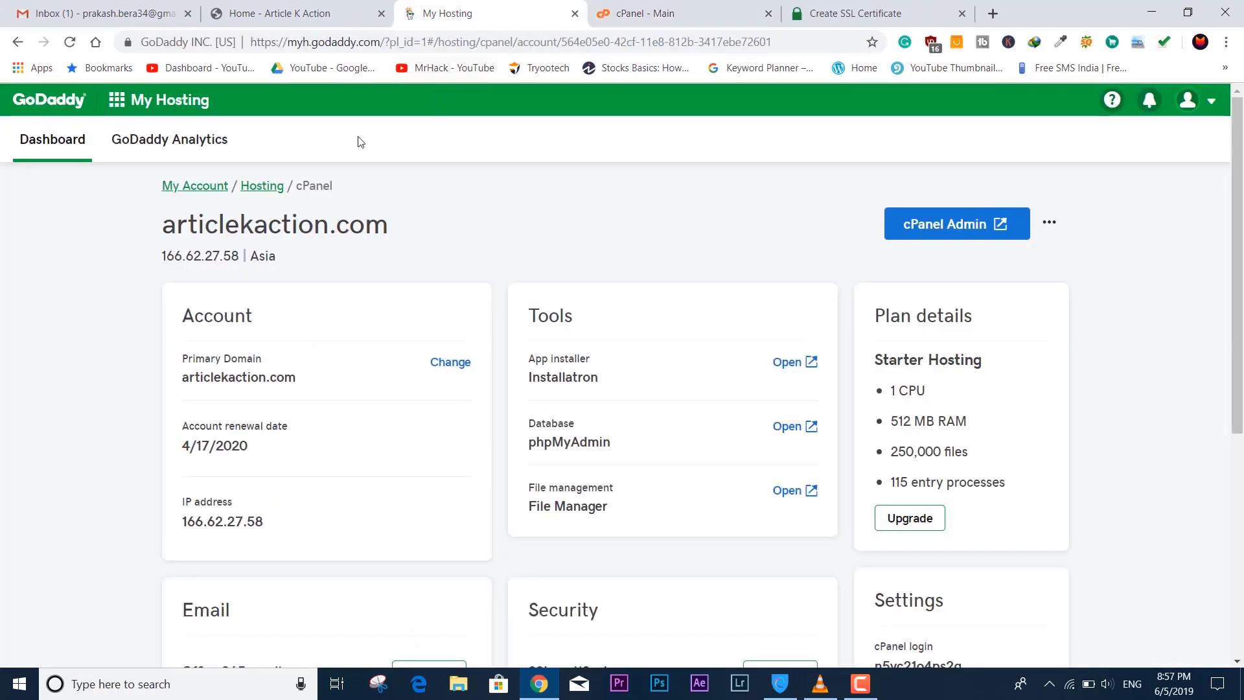
pyautogui.click(708, 5)
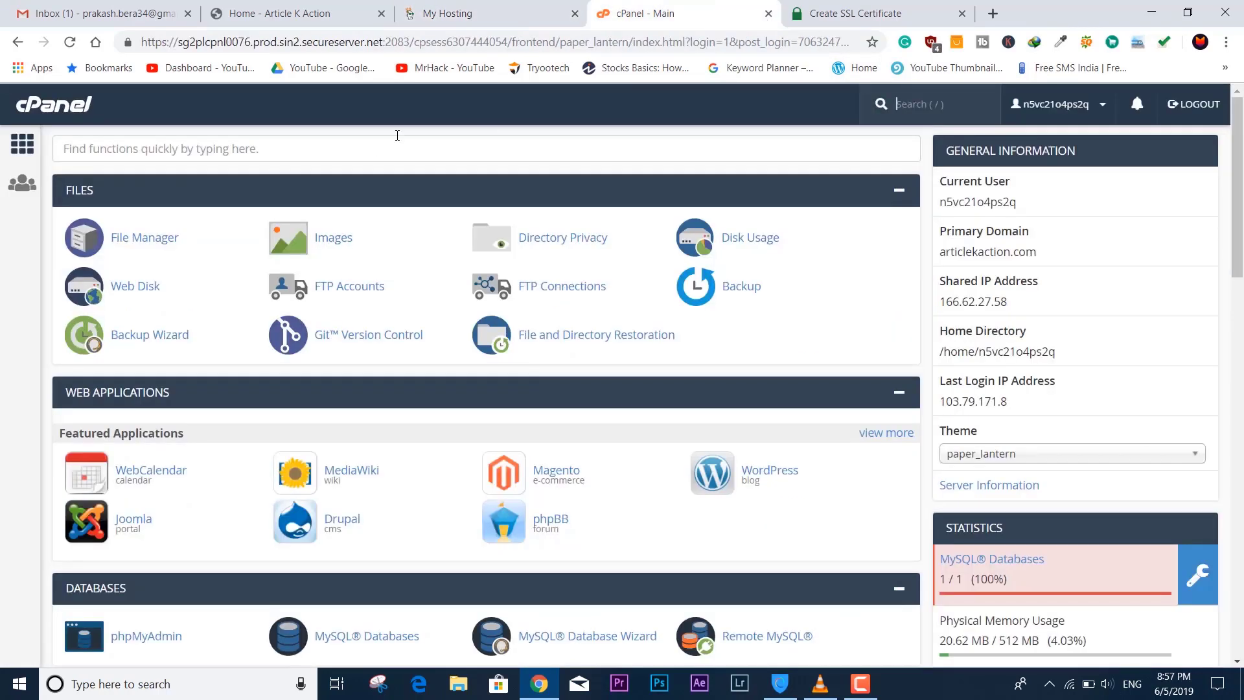
pyautogui.click(490, 4)
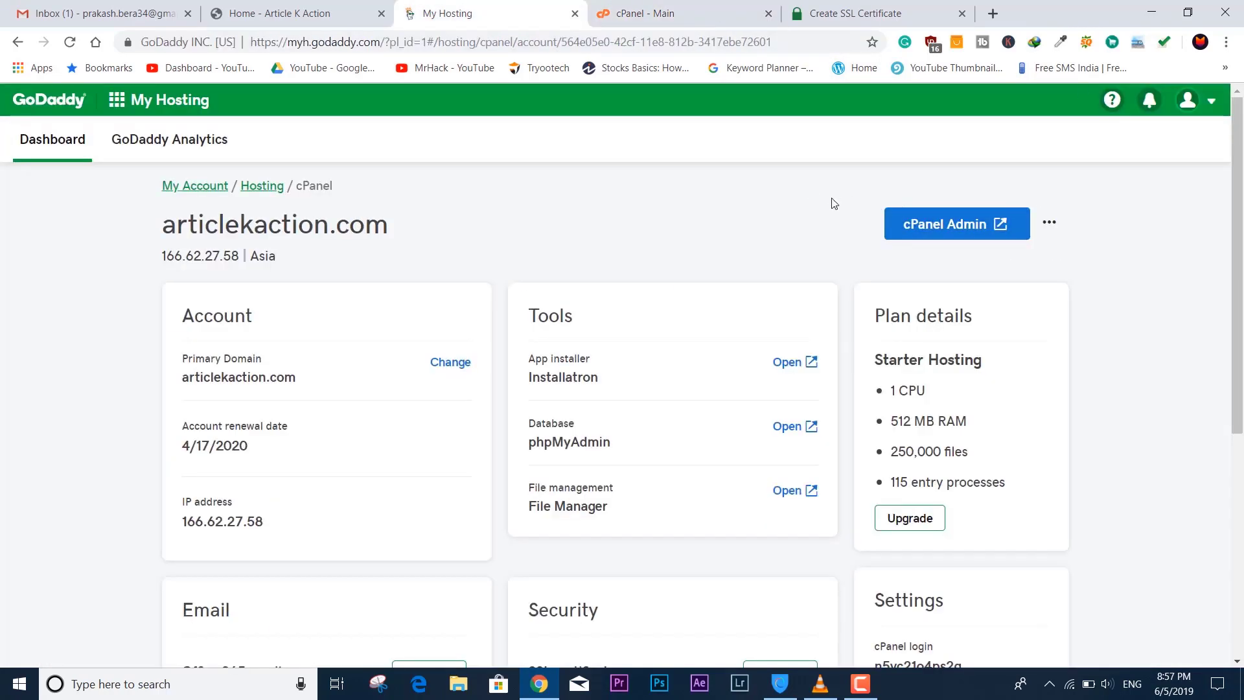
# Step: Return to the SSL certificate validation page and choose Manual Verification for articlekaction.com
pyautogui.click(777, 5)
pyautogui.click(837, 6)
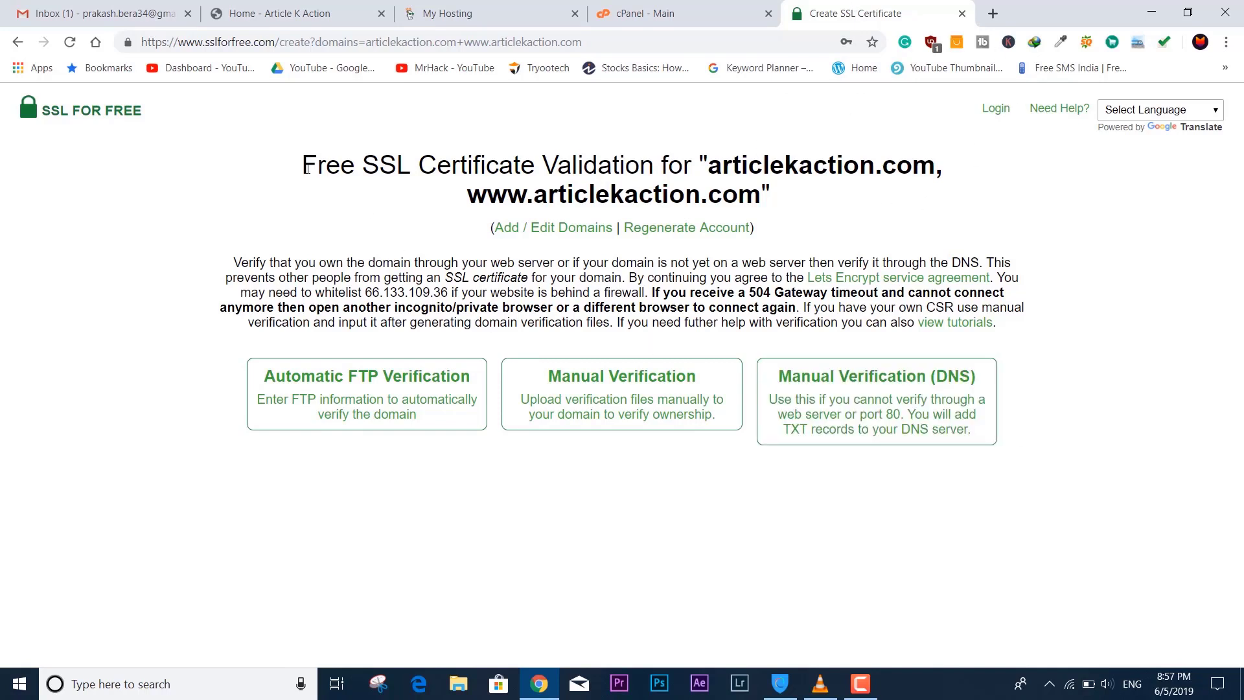
pyautogui.moveTo(510, 175); pyautogui.dragTo(794, 191)
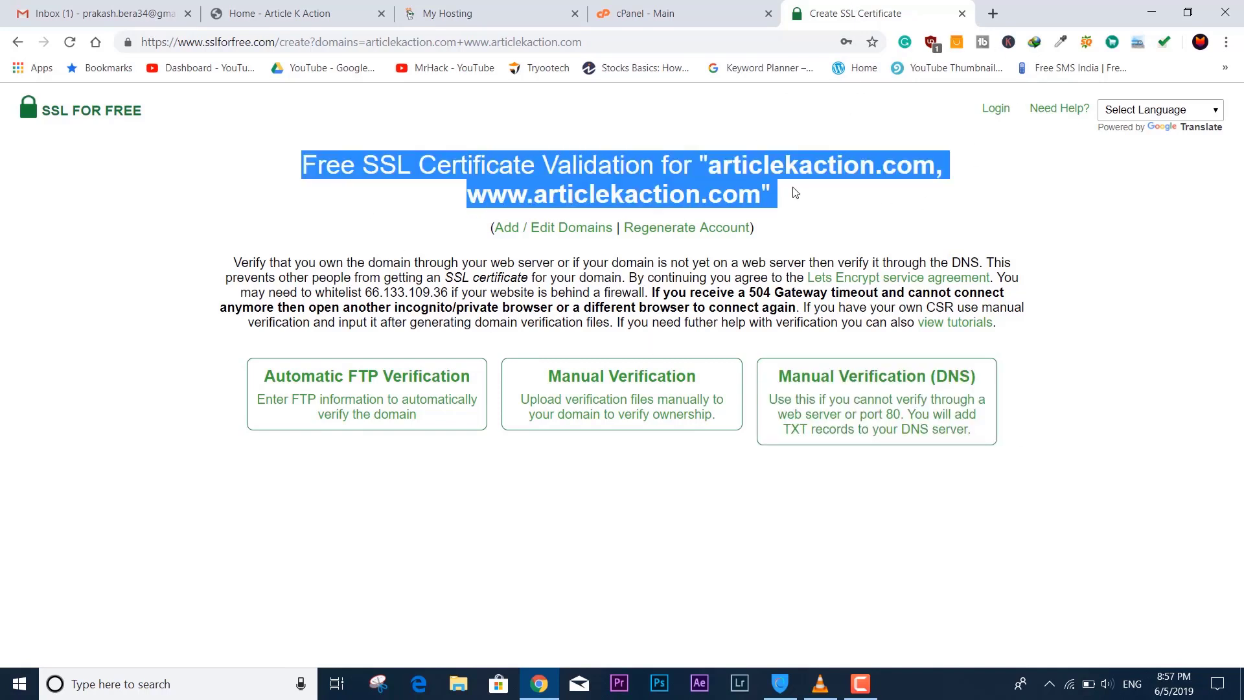
pyautogui.click(793, 177)
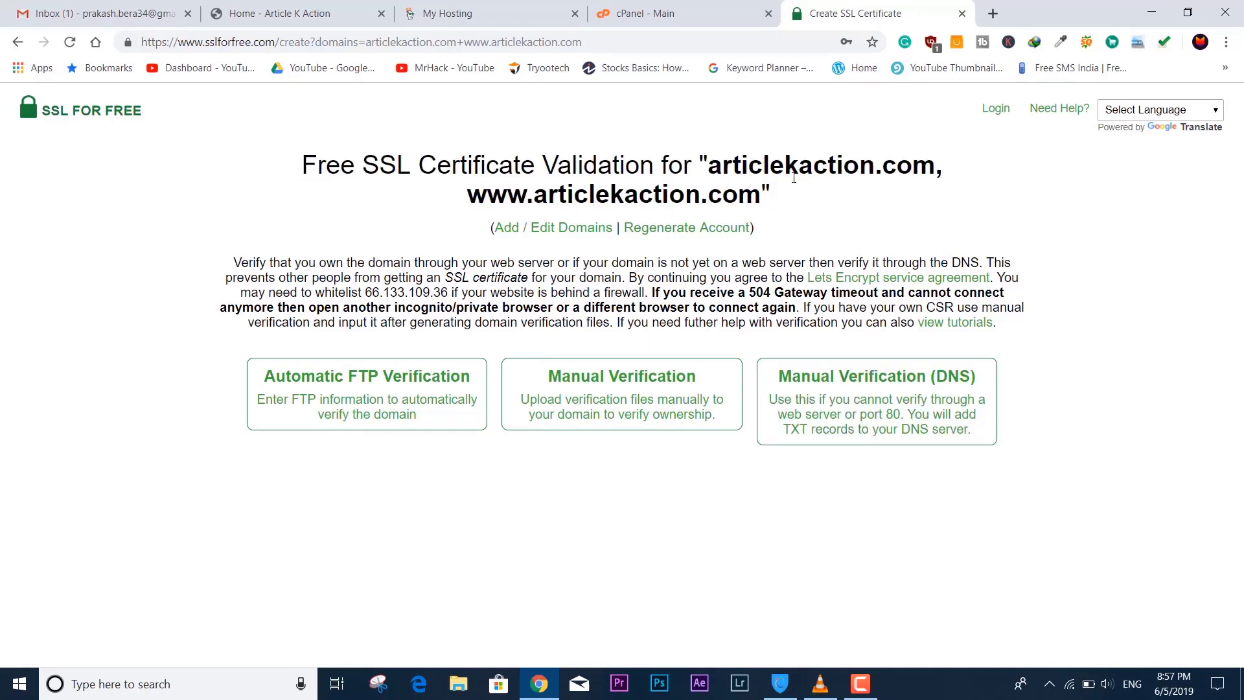
pyautogui.click(602, 420)
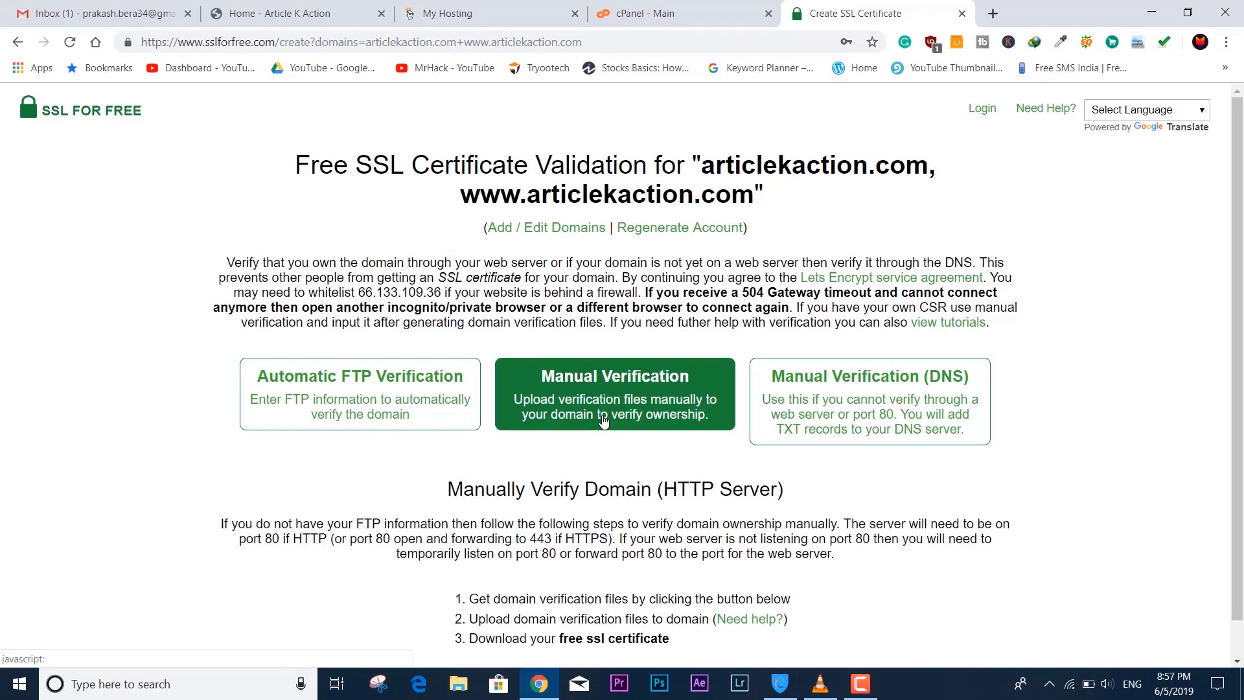
pyautogui.scroll(-1, 617, 515)
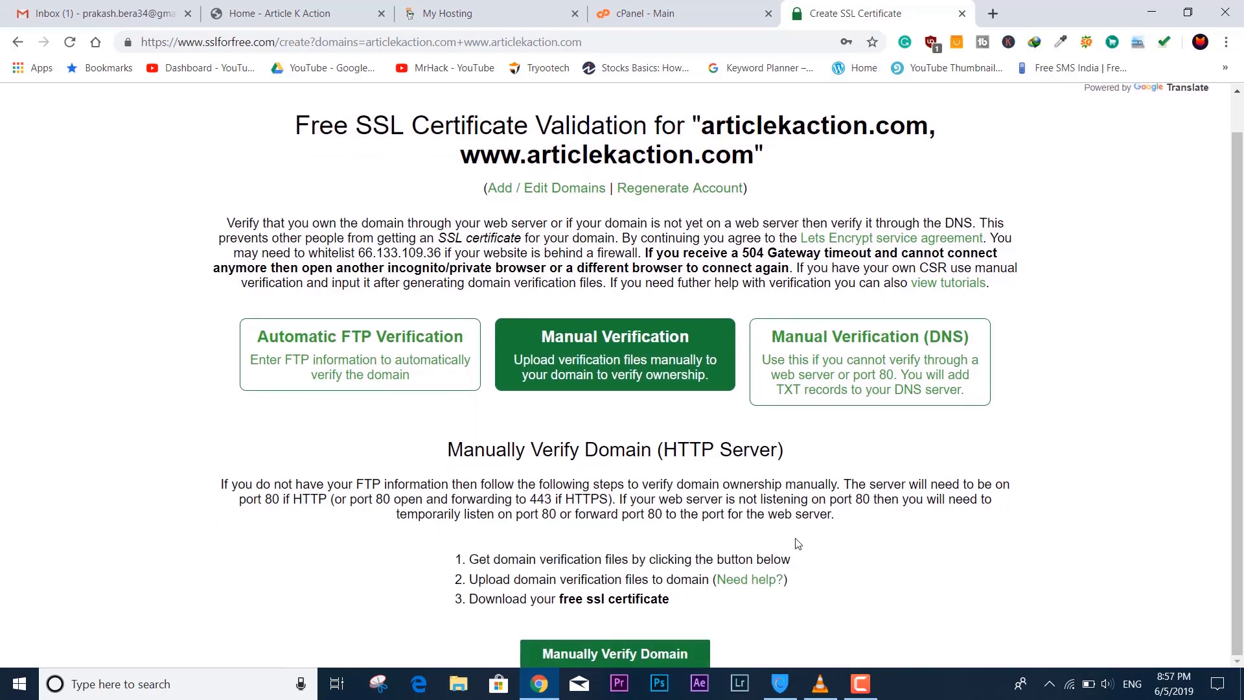
# Step: Start the manual domain verification and go to the instructions for uploading the verification files
pyautogui.click(687, 13)
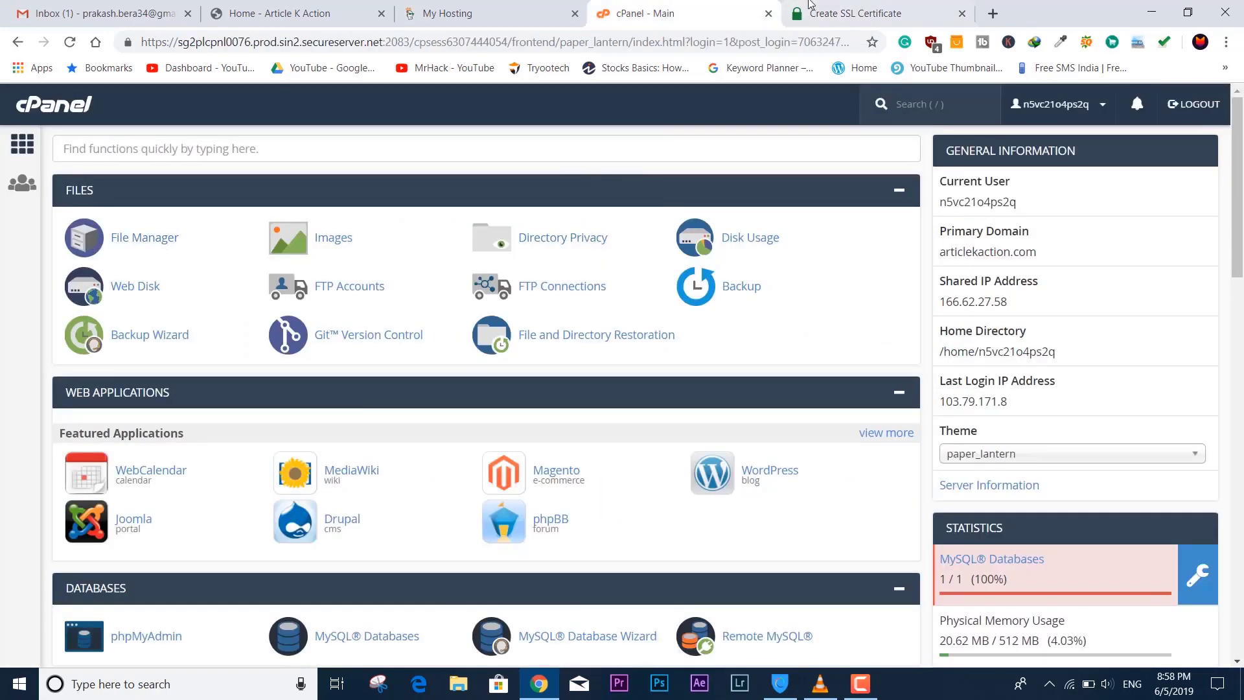
pyautogui.click(837, 13)
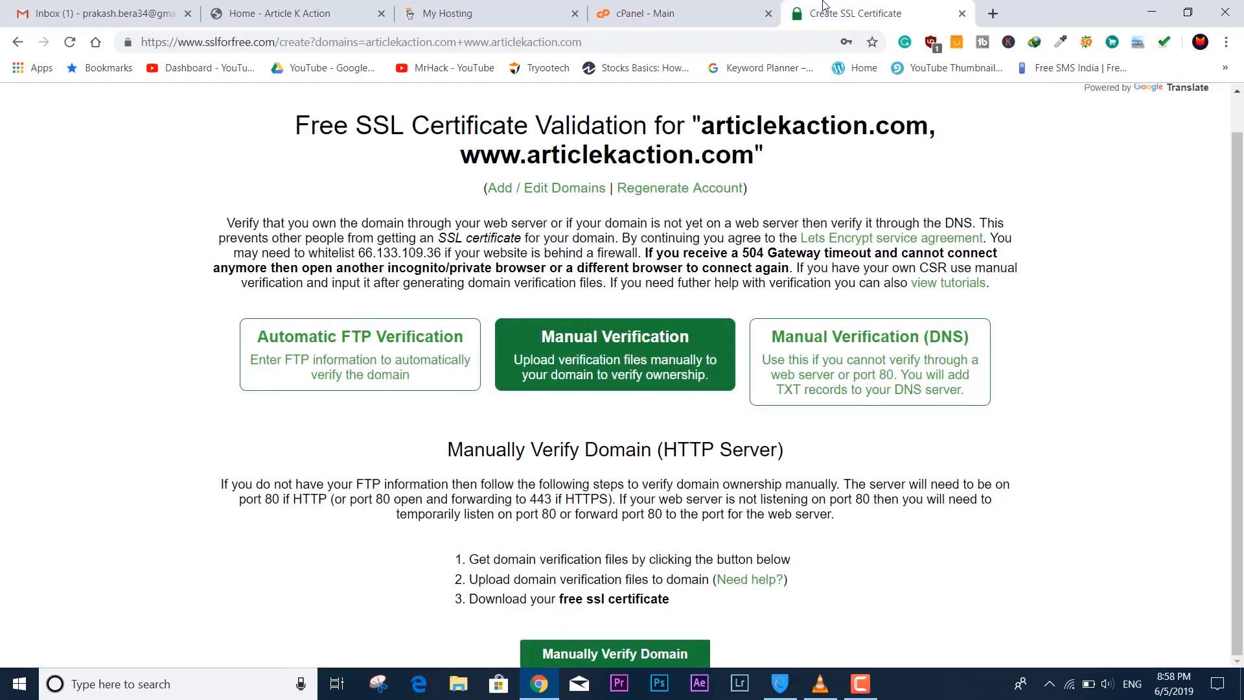
pyautogui.click(663, 655)
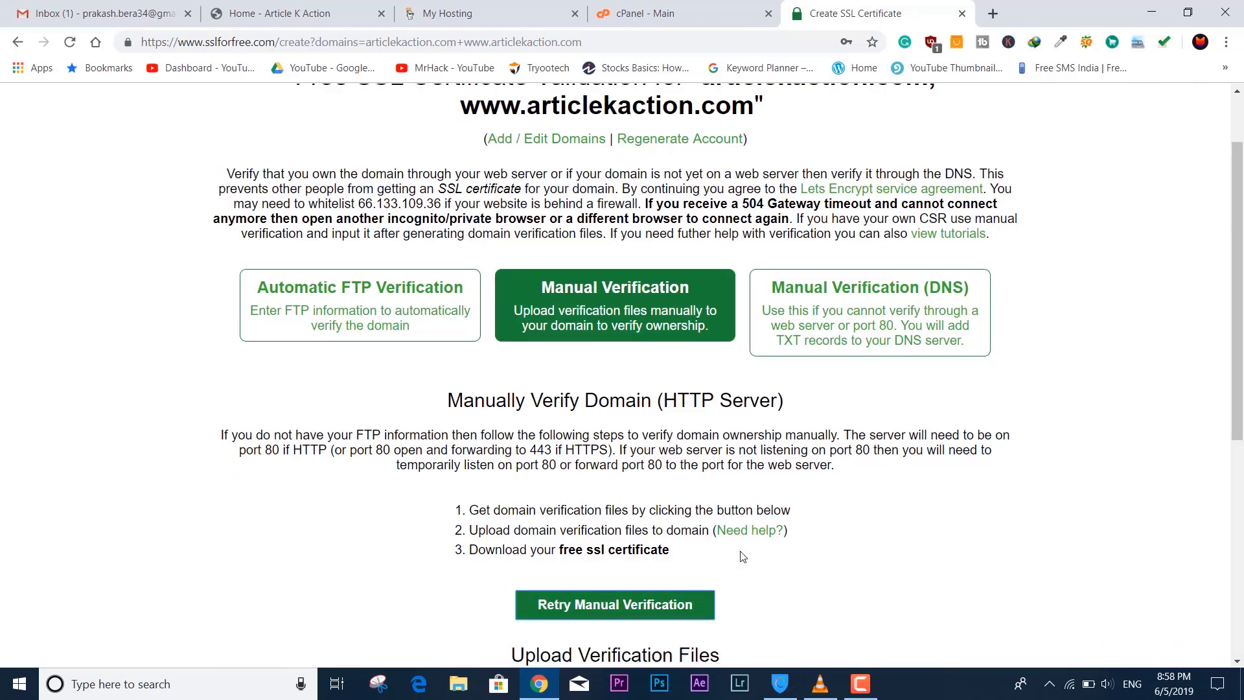
pyautogui.scroll(-6, 743, 556)
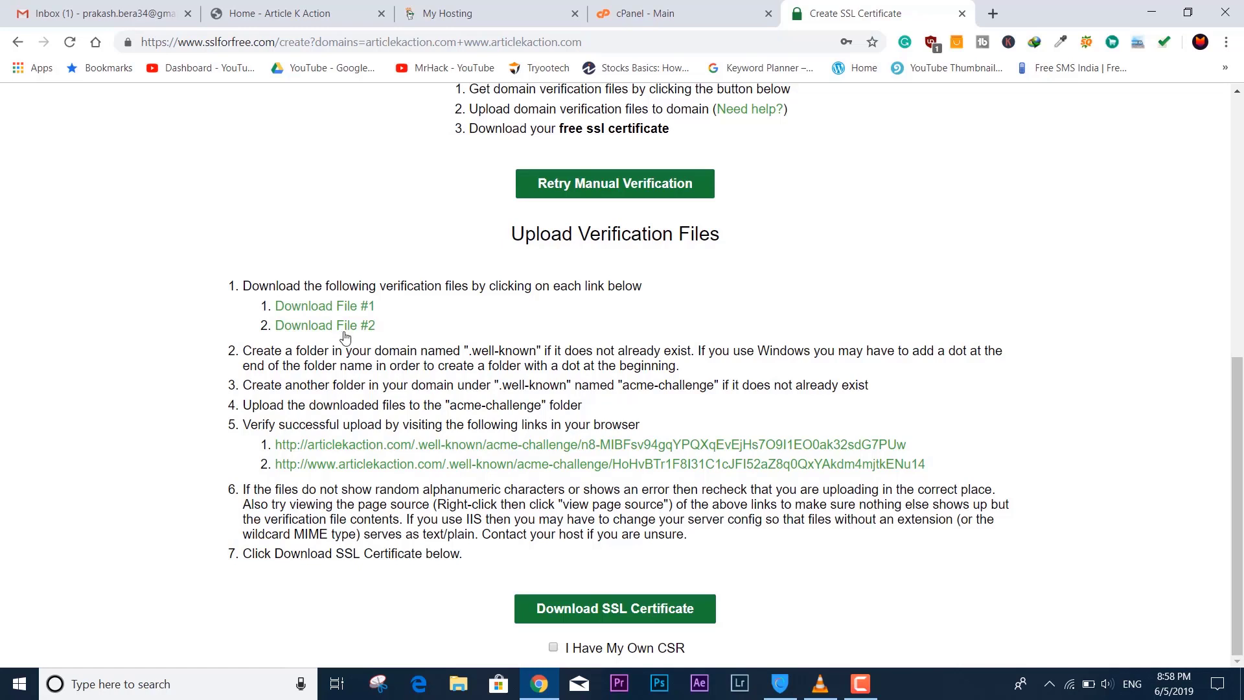
# Step: Check the required folder names in the upload instructions and open public_html in the cPanel File Manager
pyautogui.moveTo(471, 351); pyautogui.dragTo(555, 351)
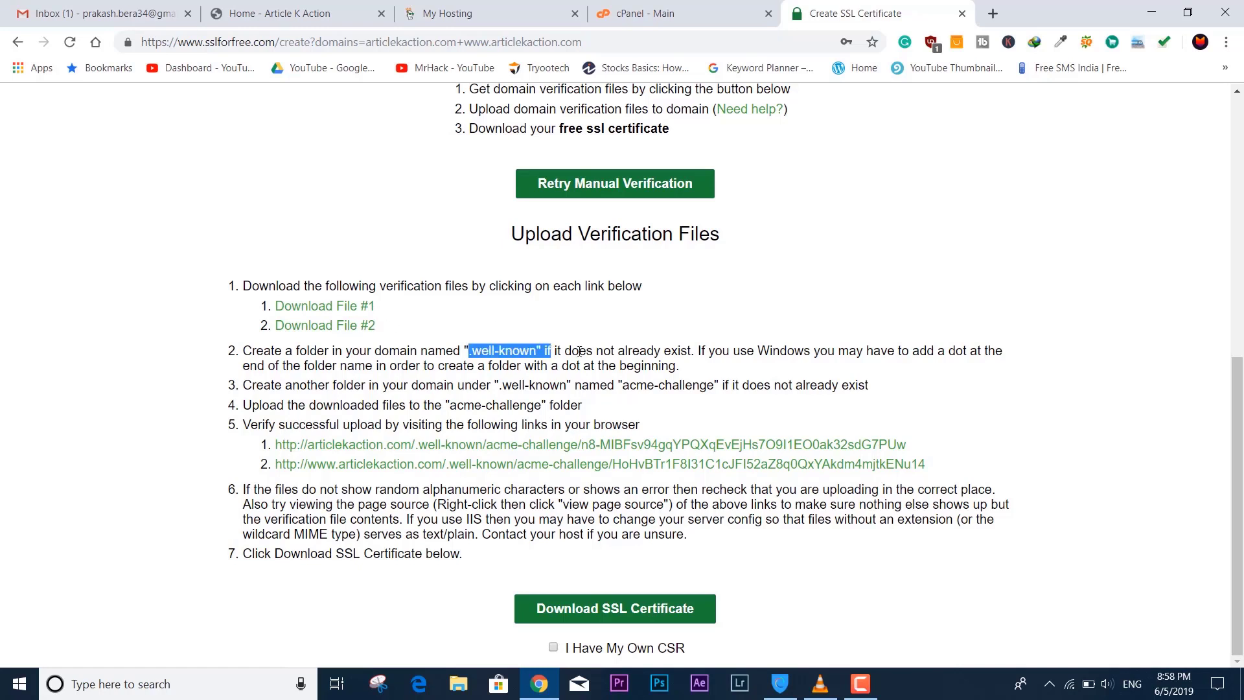
pyautogui.click(541, 371)
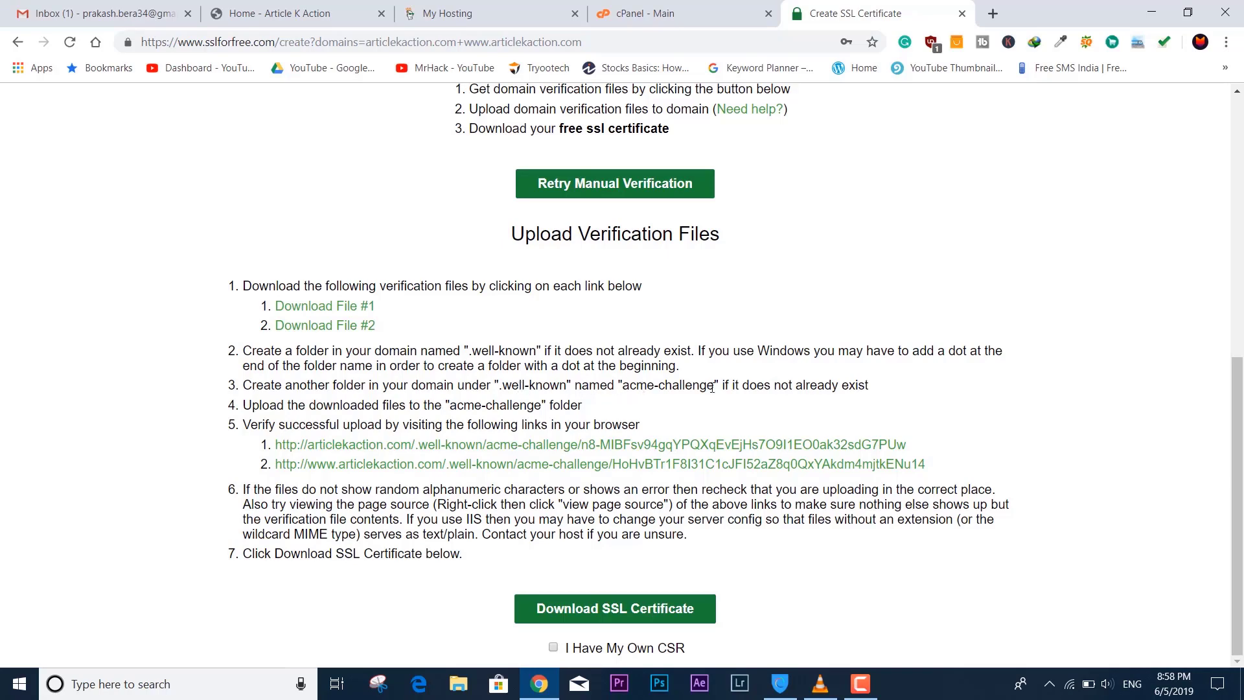
pyautogui.moveTo(712, 387); pyautogui.dragTo(624, 385)
pyautogui.click(628, 379)
pyautogui.click(642, 14)
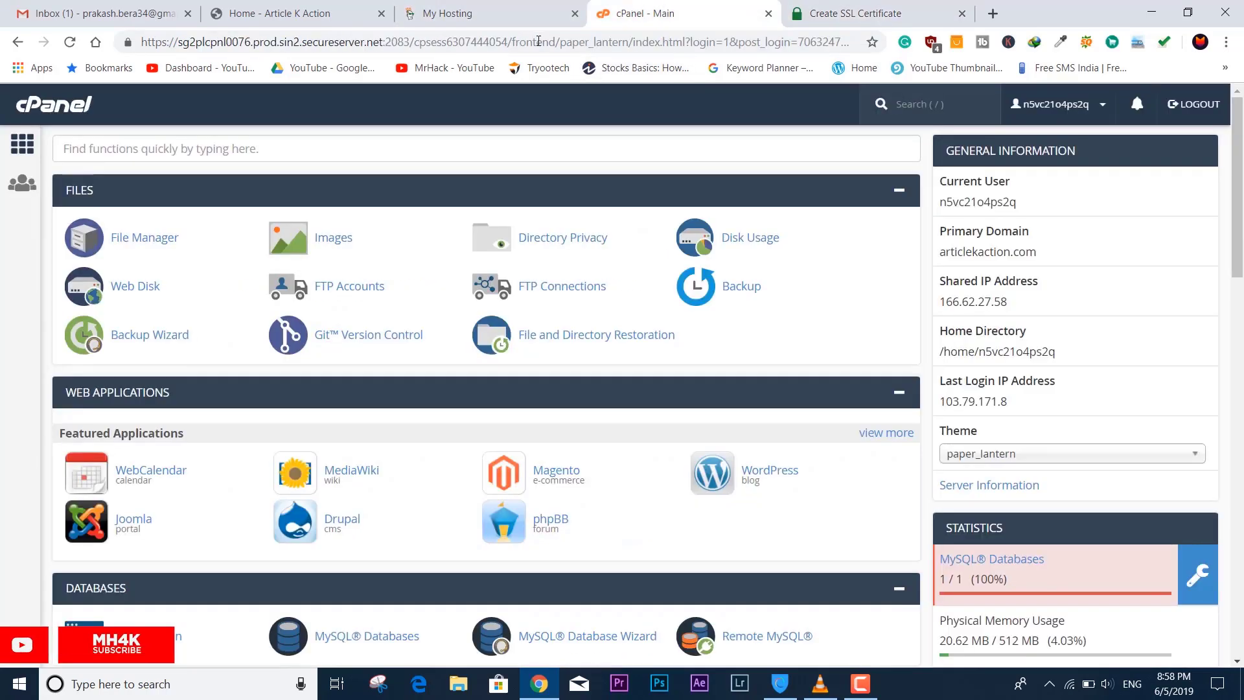
pyautogui.click(168, 243)
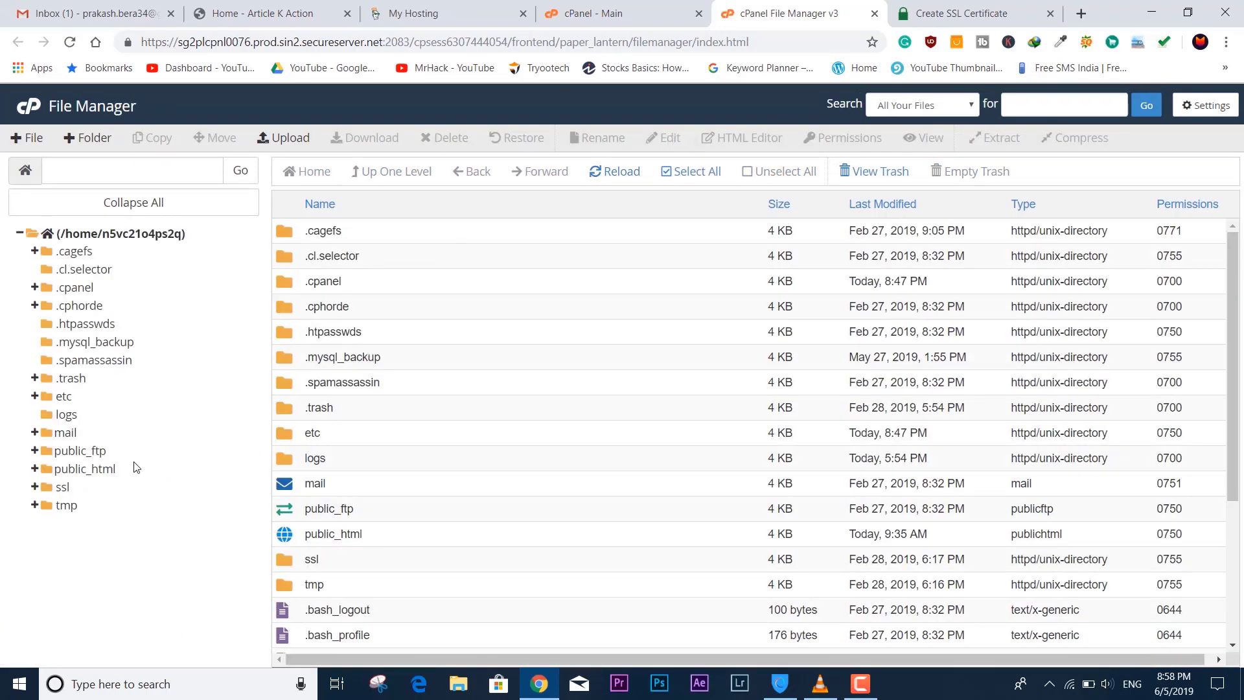
pyautogui.click(93, 473)
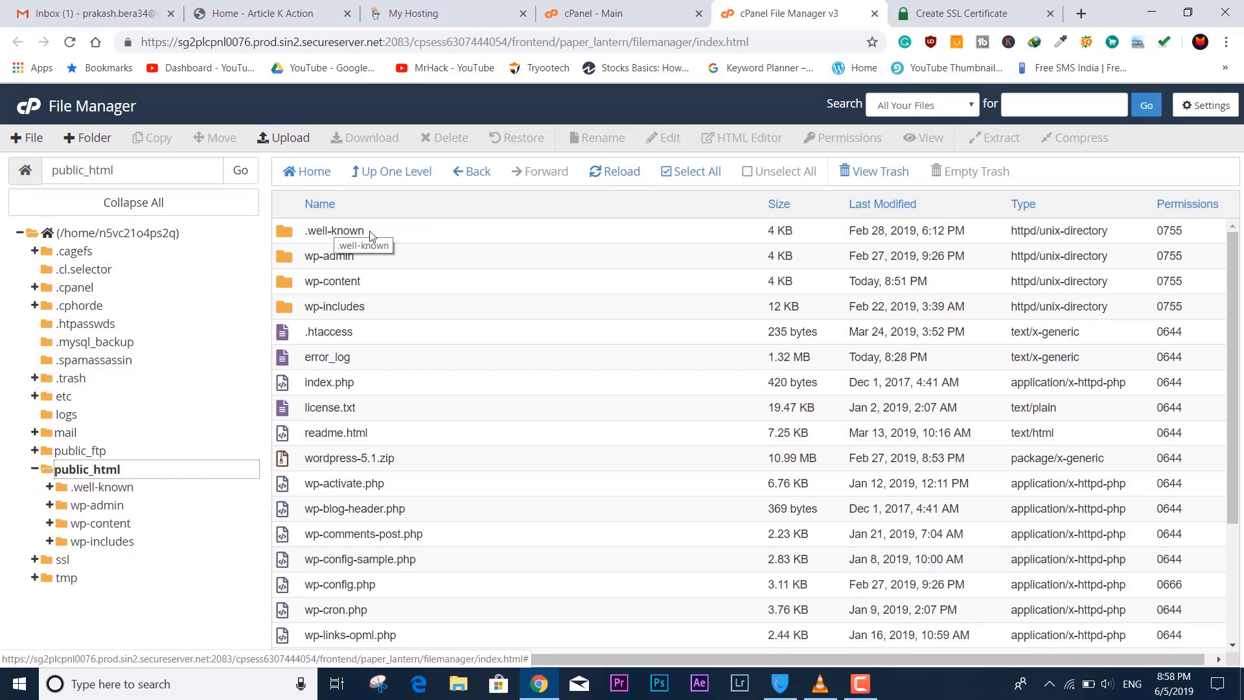
pyautogui.rightClick(547, 236)
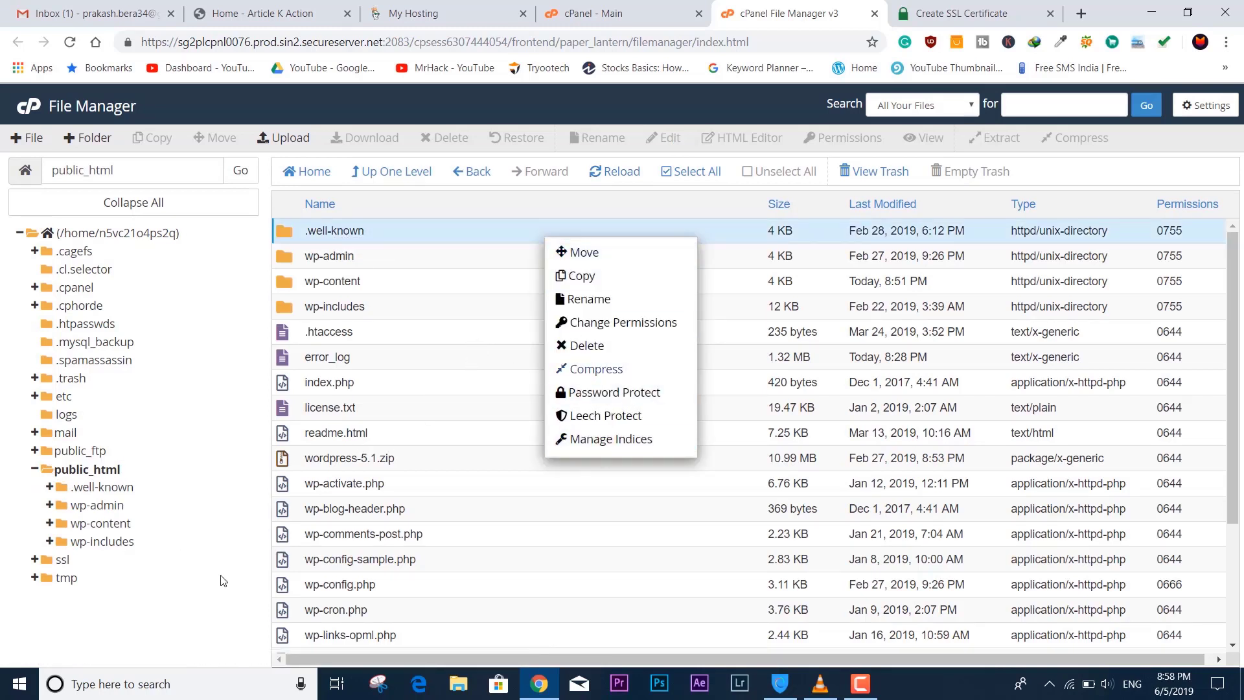
pyautogui.click(197, 600)
pyautogui.rightClick(91, 476)
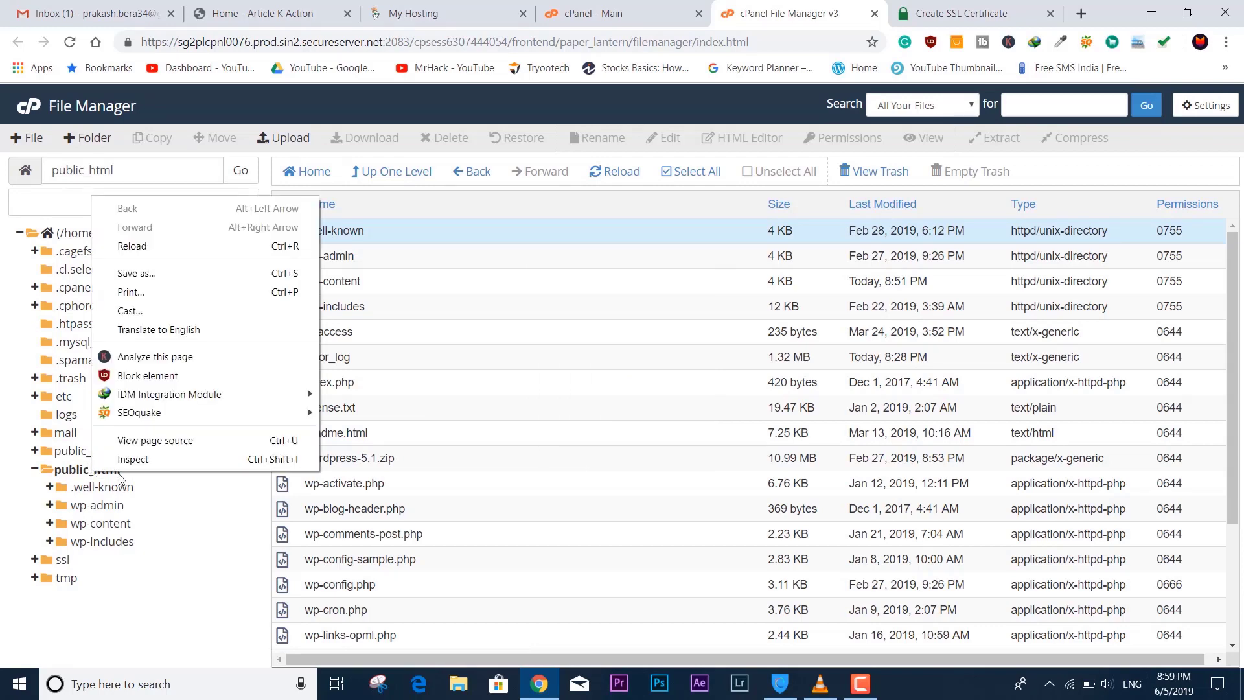
pyautogui.click(107, 471)
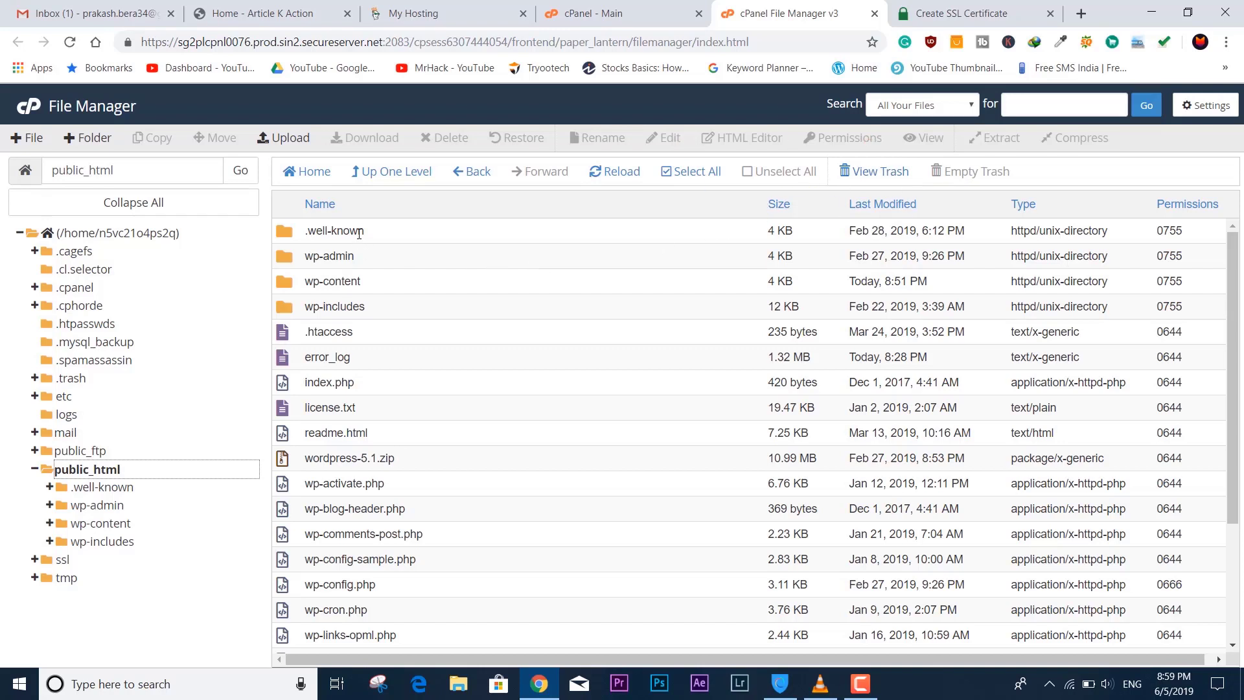
# Step: Open the .well-known folder inside public_html and go into its acme-challenge subfolder
pyautogui.click(399, 235)
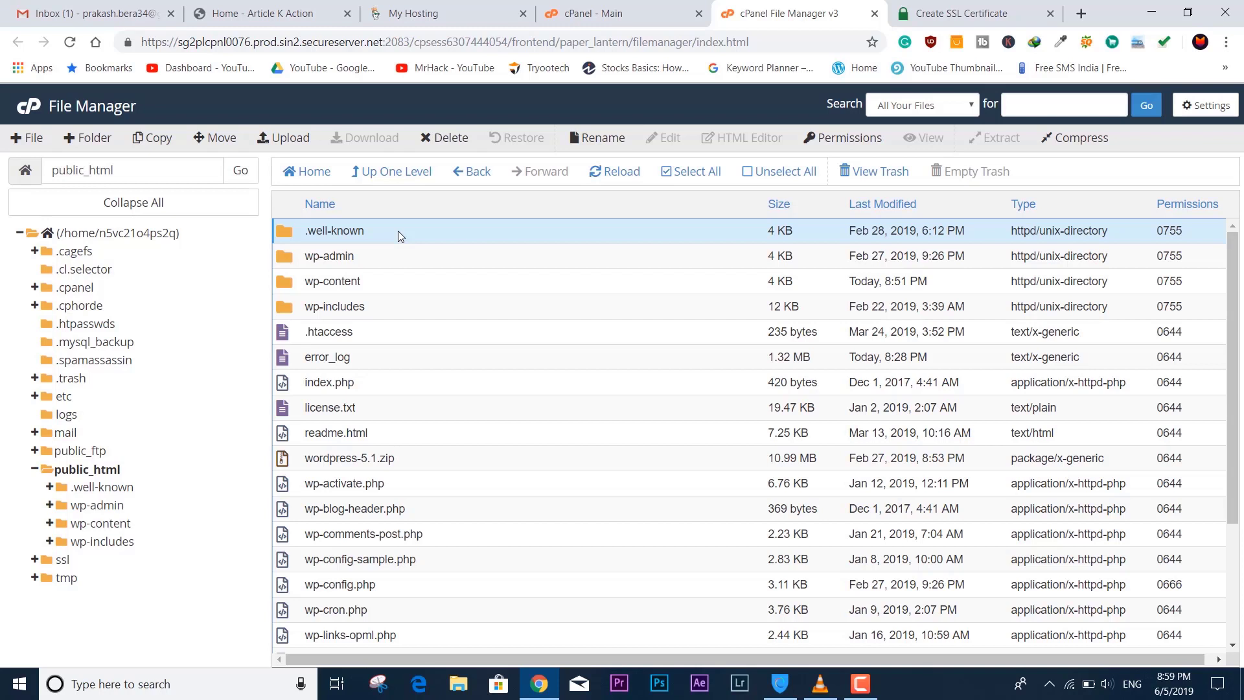
pyautogui.keyDown('ctrl'); pyautogui.click(381, 240); pyautogui.keyUp('ctrl')
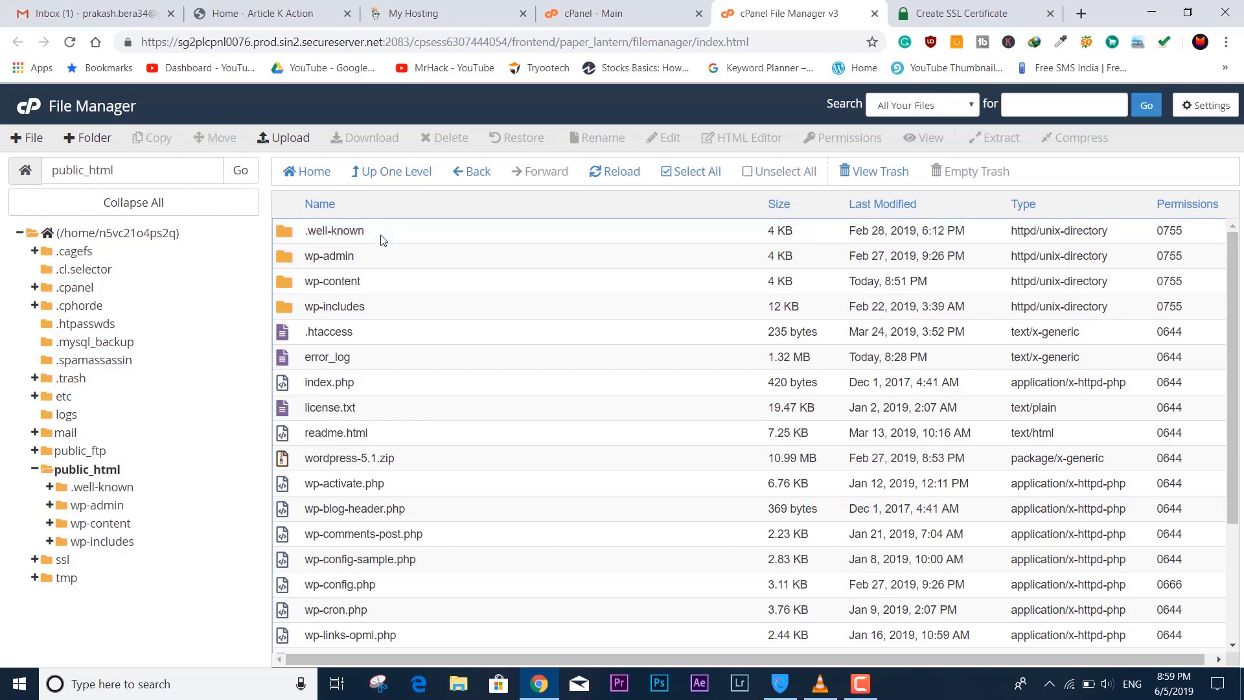
pyautogui.doubleClick(381, 239)
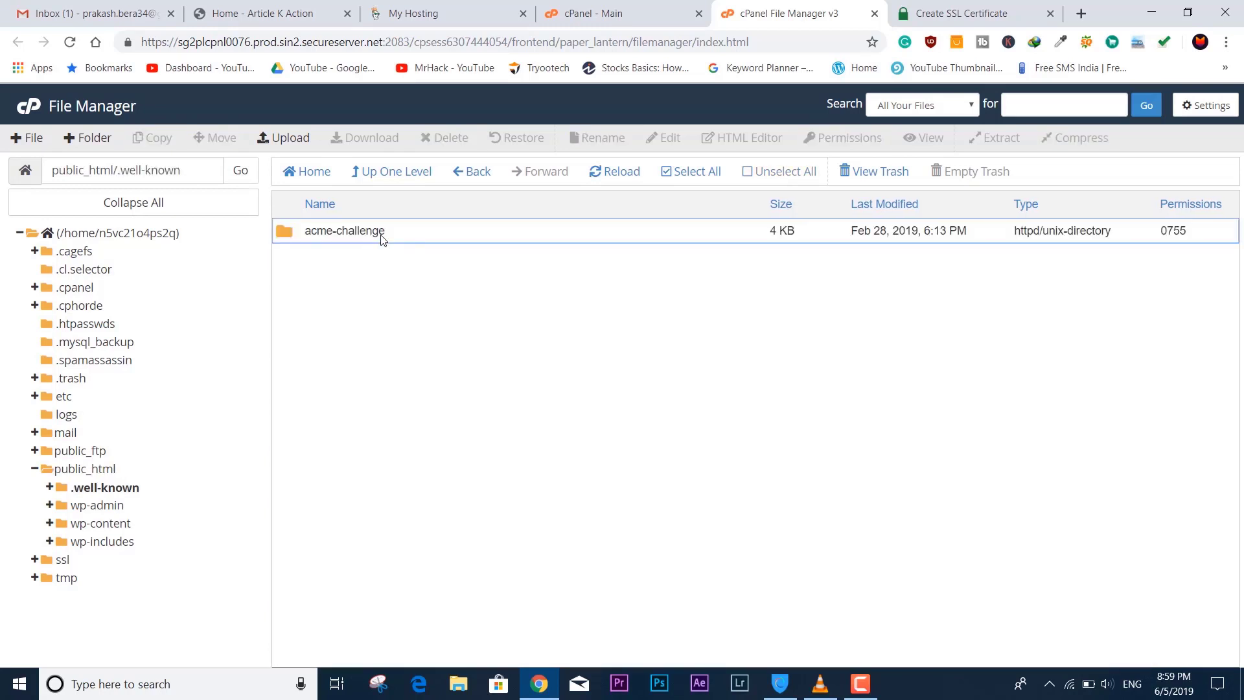
pyautogui.click(381, 239)
pyautogui.click(381, 240)
pyautogui.click(525, 239)
pyautogui.doubleClick(525, 240)
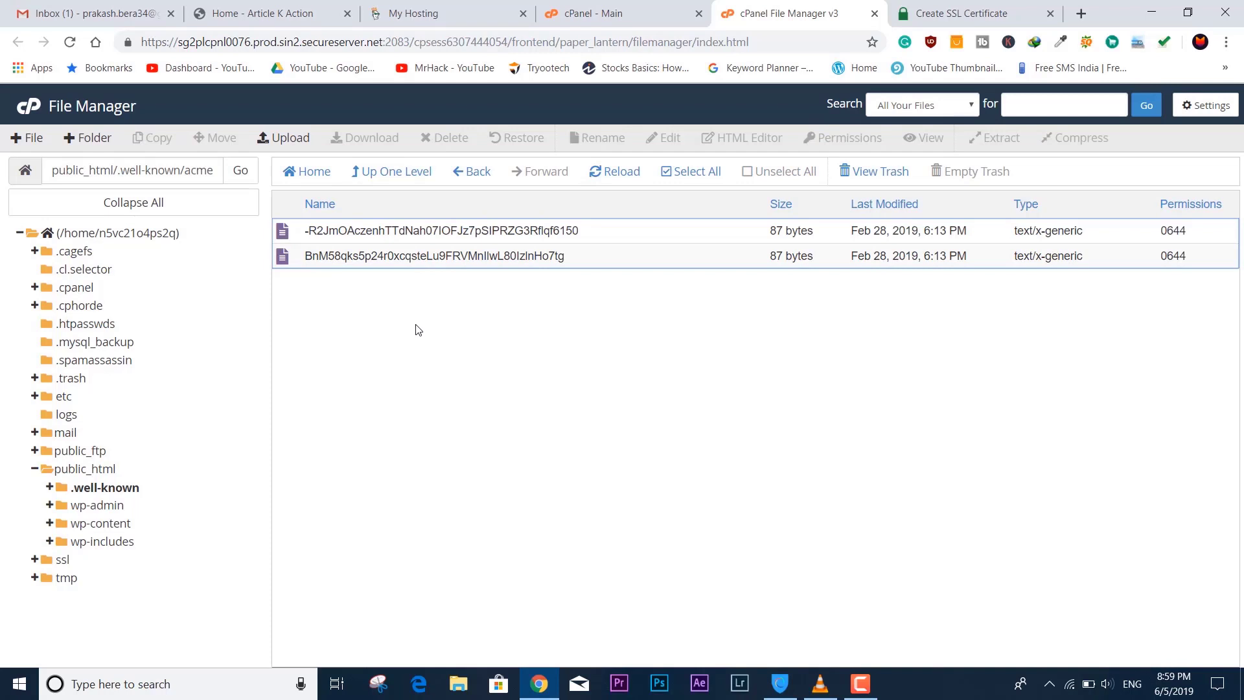
# Step: Delete both old verification files from the acme-challenge folder, with the option to skip the trash and delete permanently
pyautogui.moveTo(305, 231); pyautogui.dragTo(419, 237)
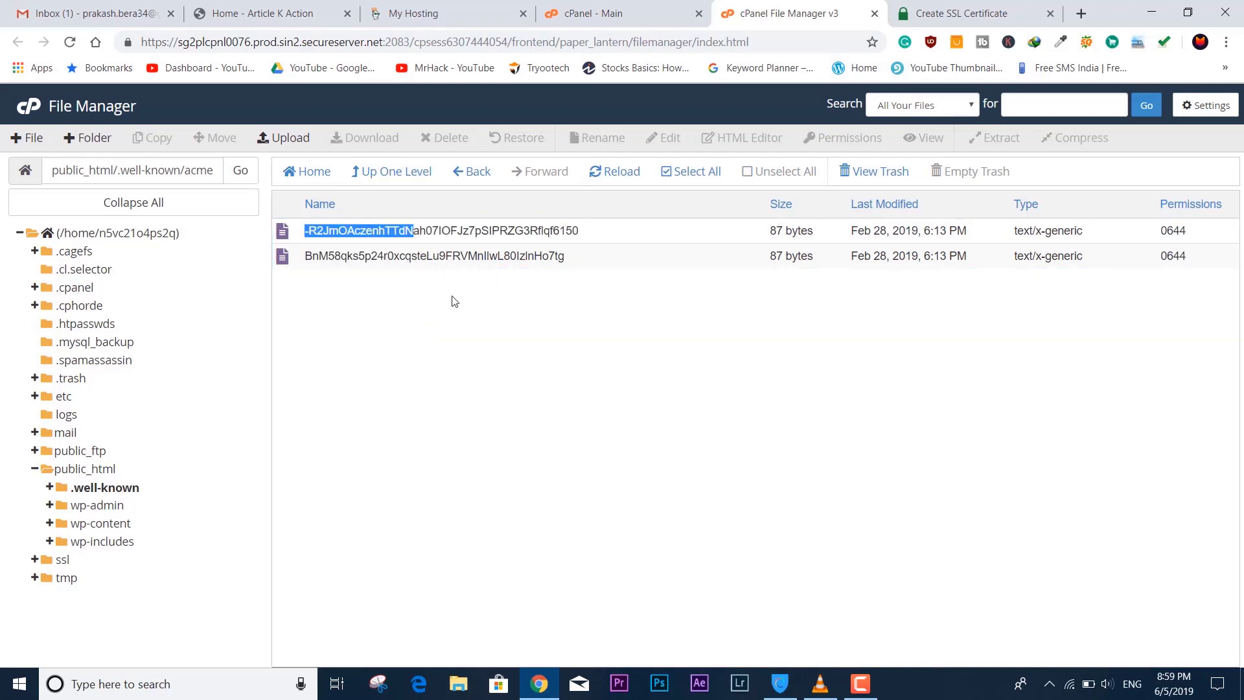
pyautogui.click(438, 255)
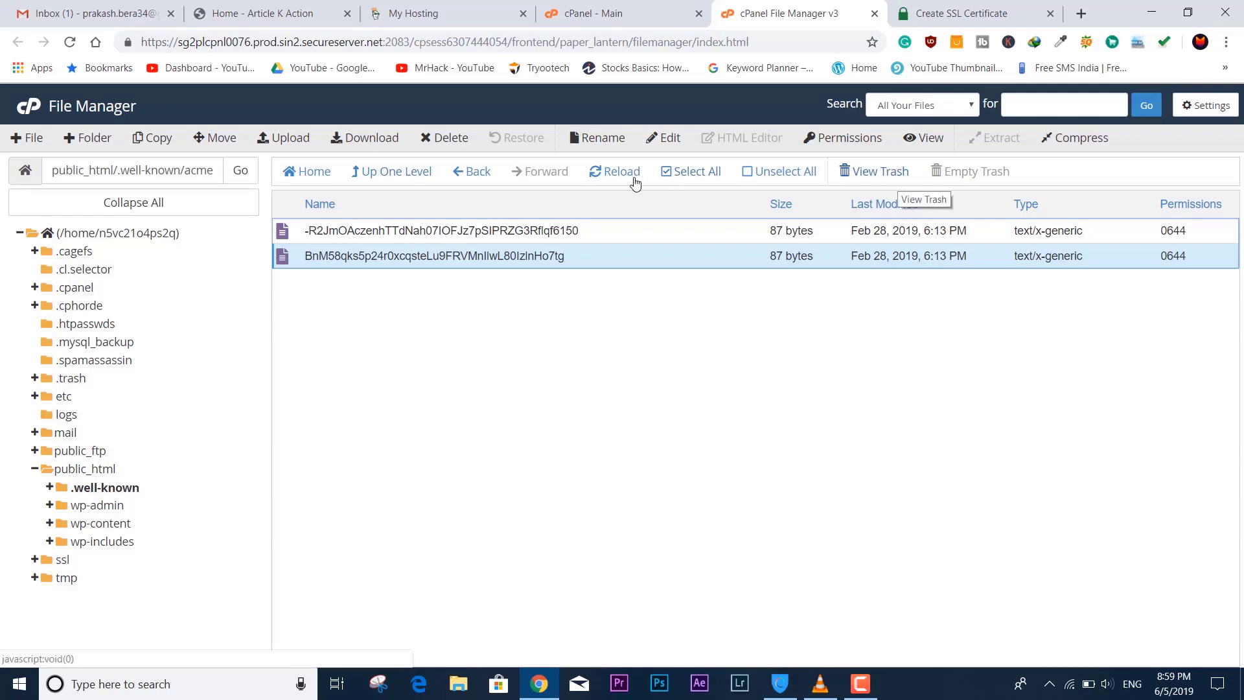
pyautogui.click(442, 138)
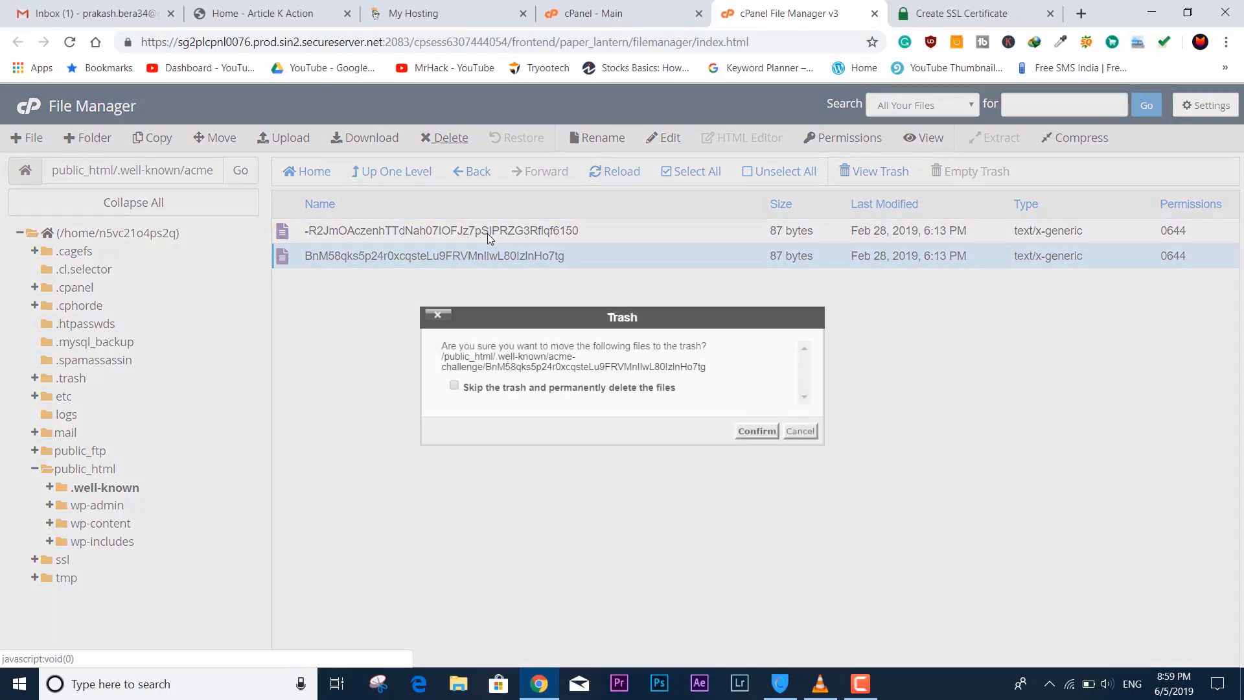
pyautogui.moveTo(646, 409); pyautogui.dragTo(536, 385)
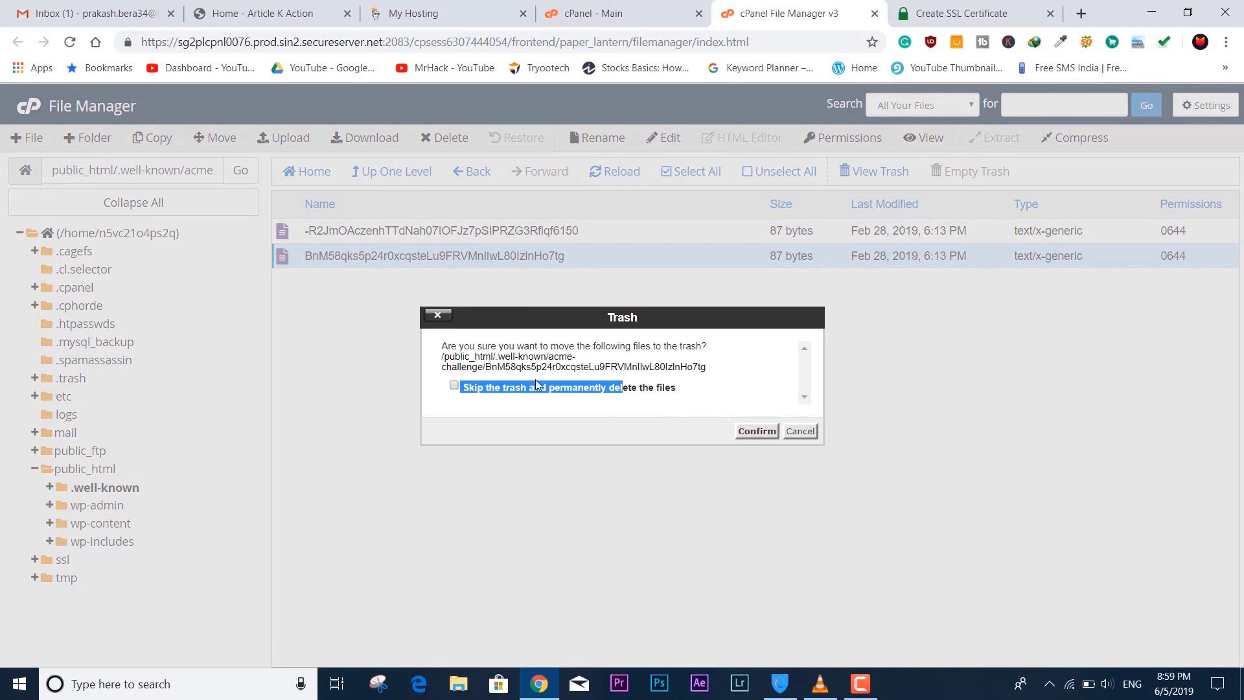
pyautogui.click(756, 432)
pyautogui.click(326, 232)
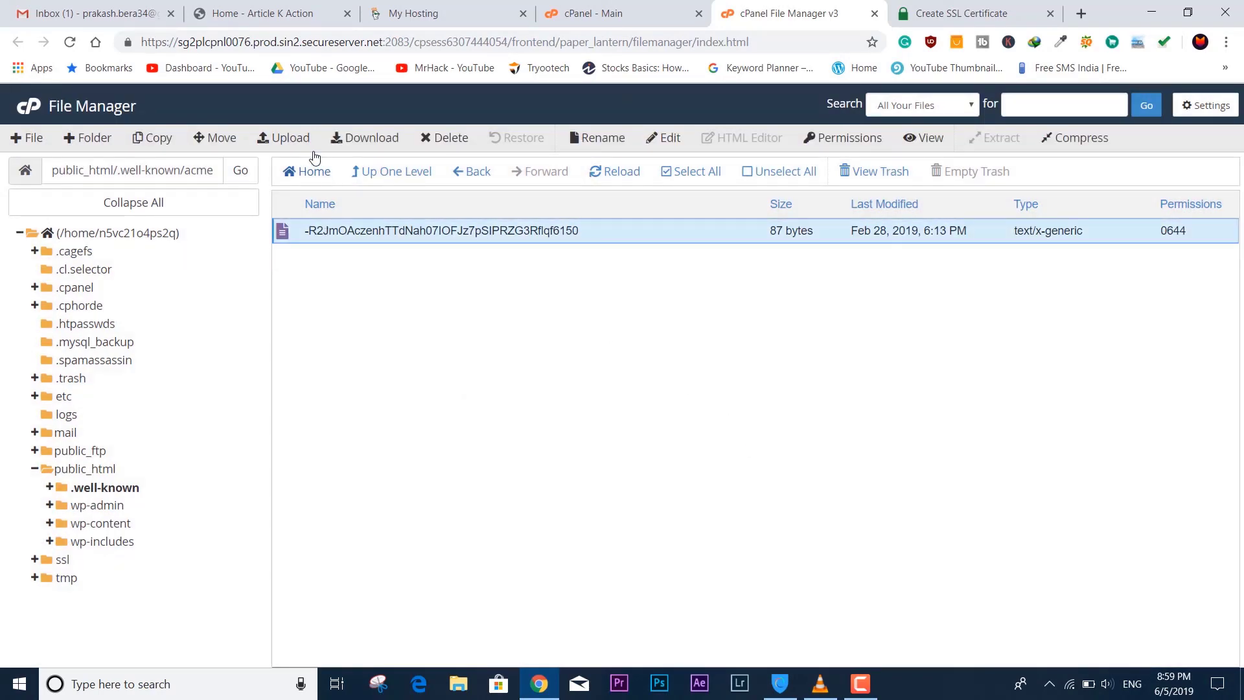
pyautogui.click(448, 139)
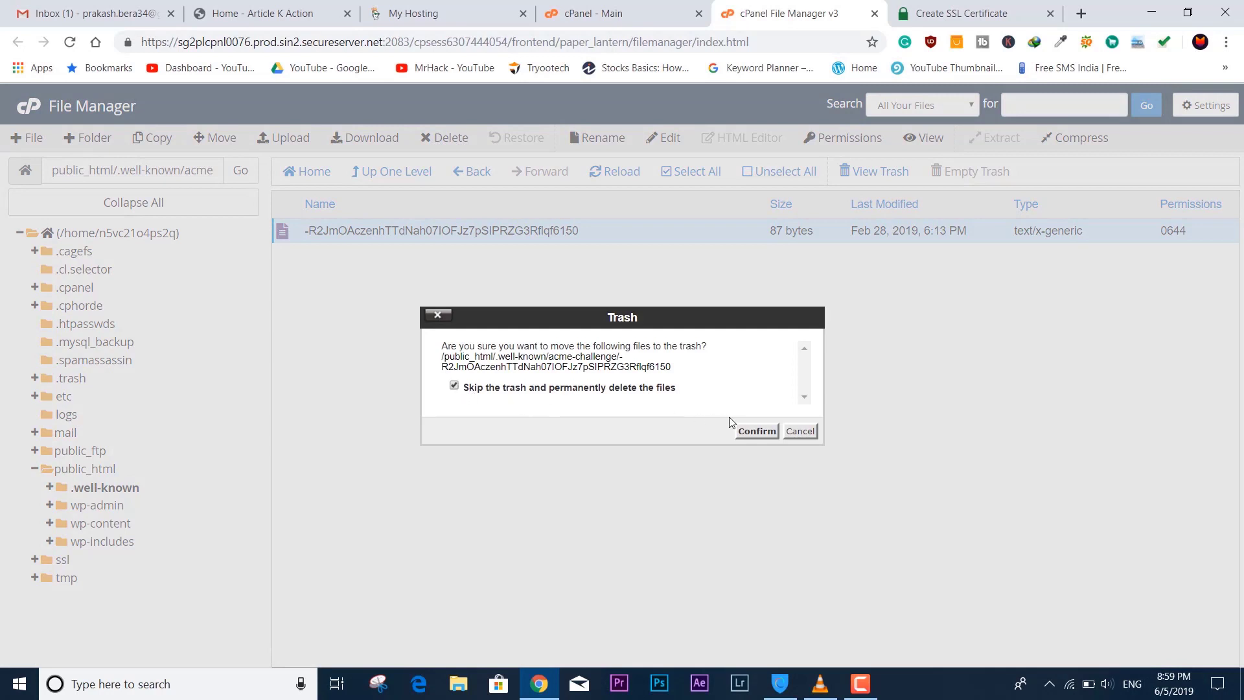
pyautogui.click(755, 431)
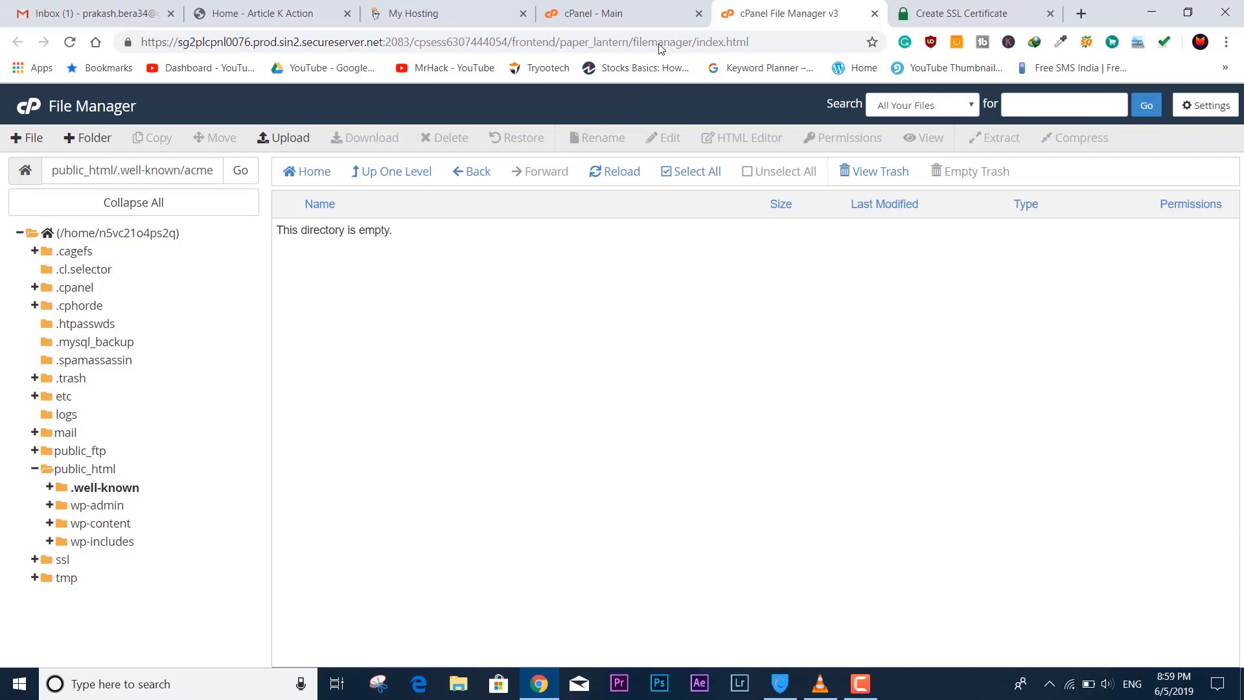
# Step: Download verification File #1 and File #2 from the SSL certificate page and show them in their download folder
pyautogui.click(930, 14)
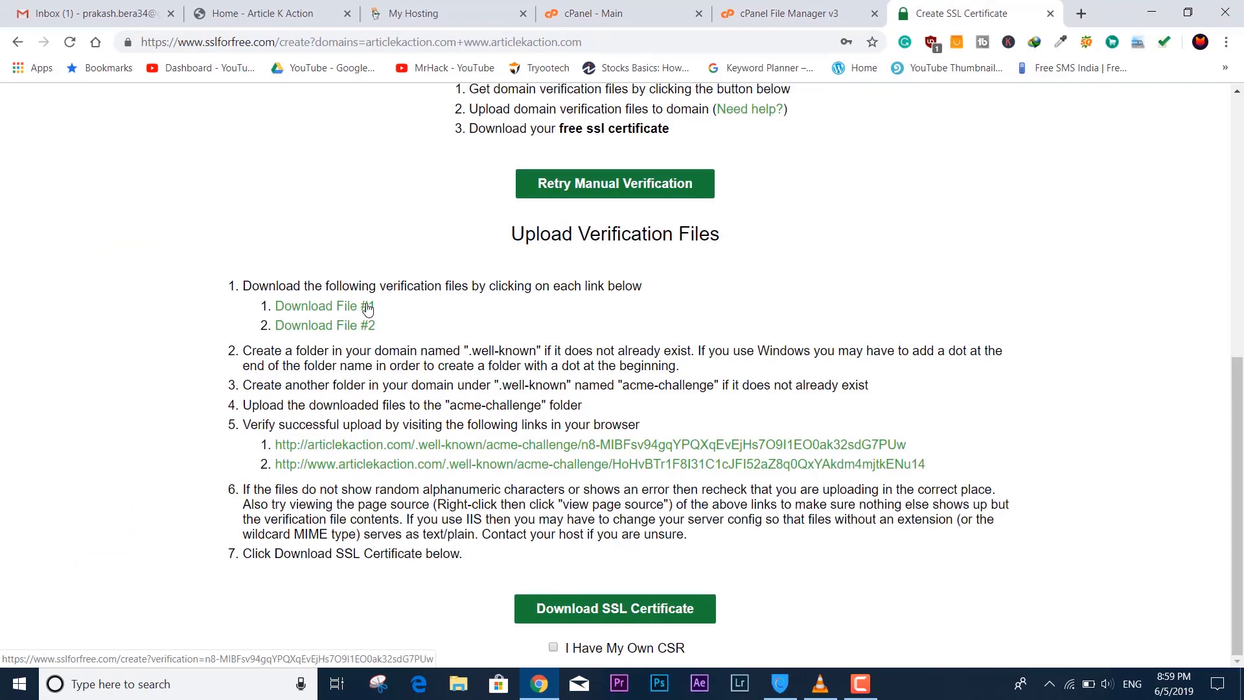
pyautogui.click(352, 332)
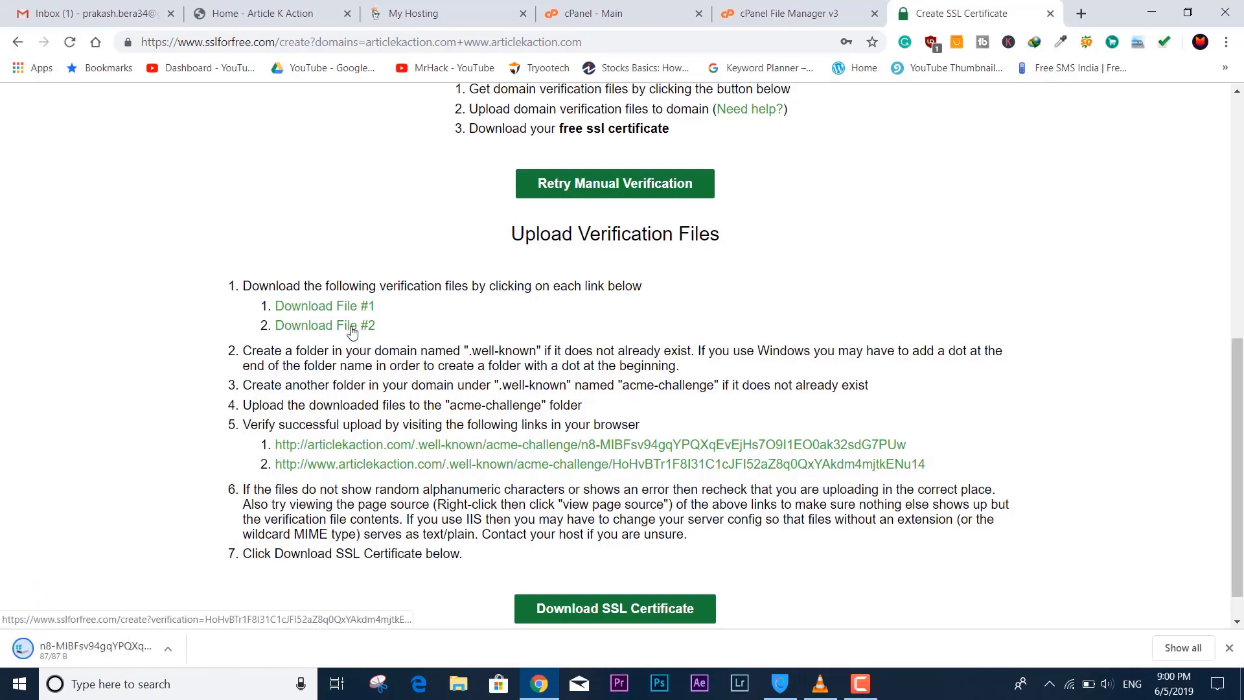
pyautogui.click(352, 332)
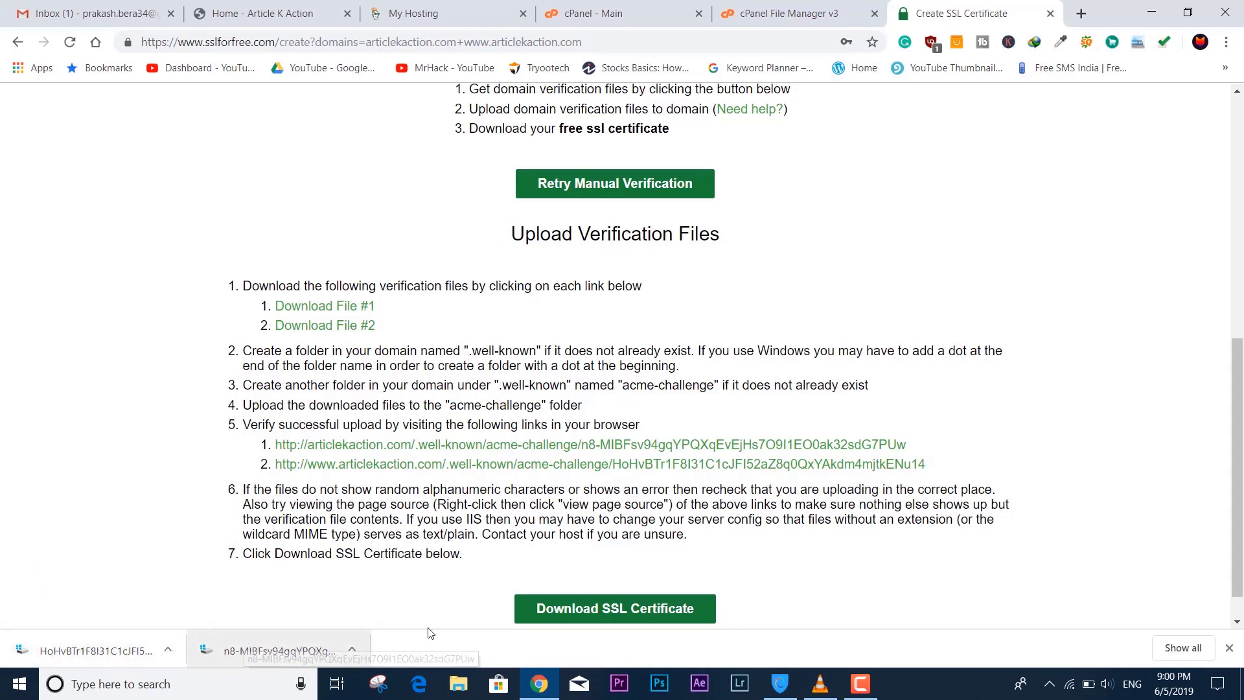
pyautogui.click(1184, 648)
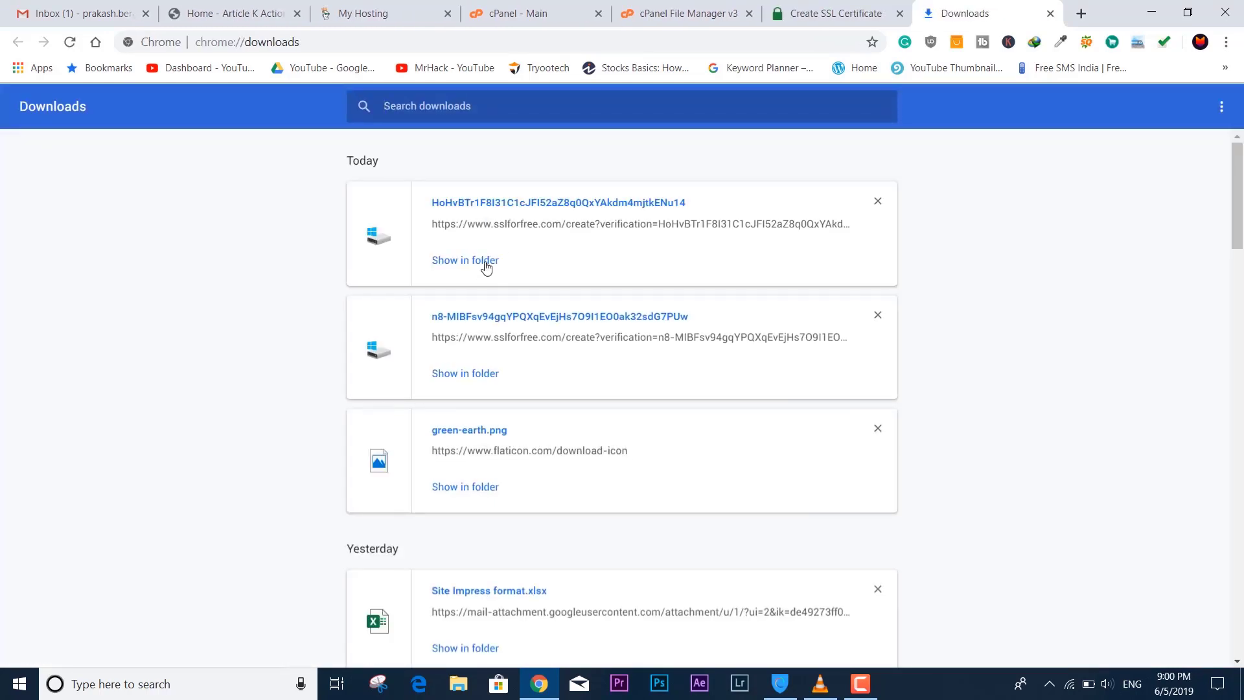
pyautogui.click(485, 262)
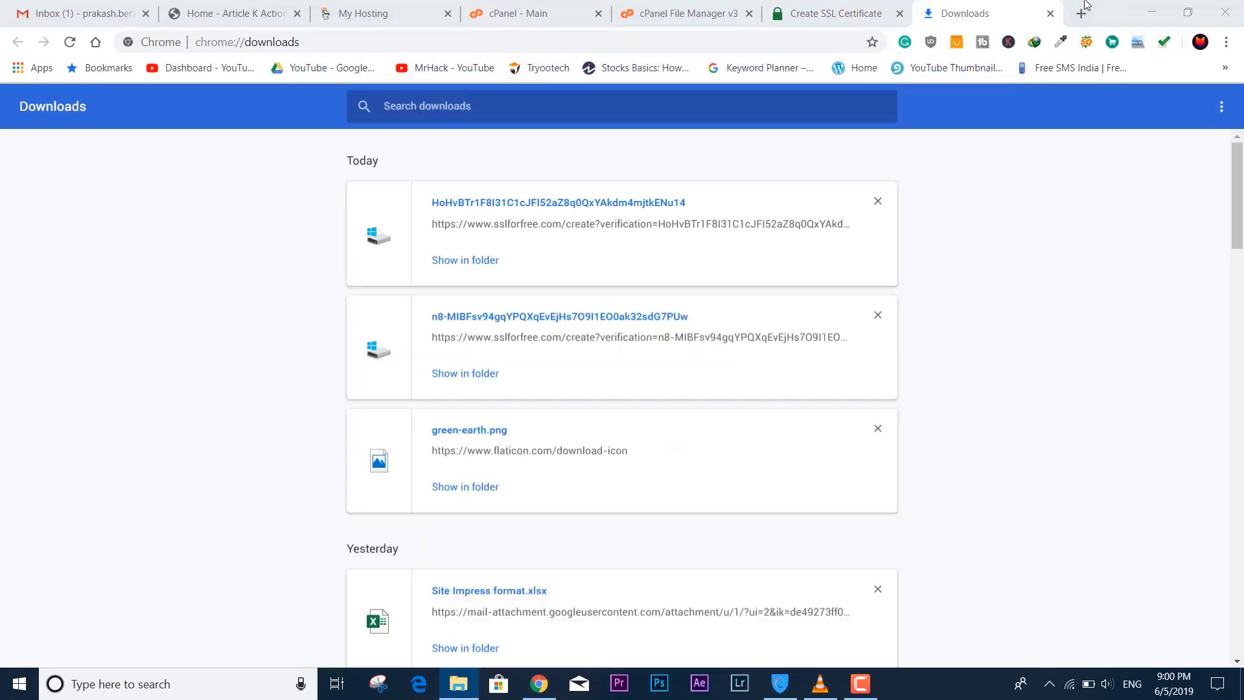
pyautogui.click(1118, 5)
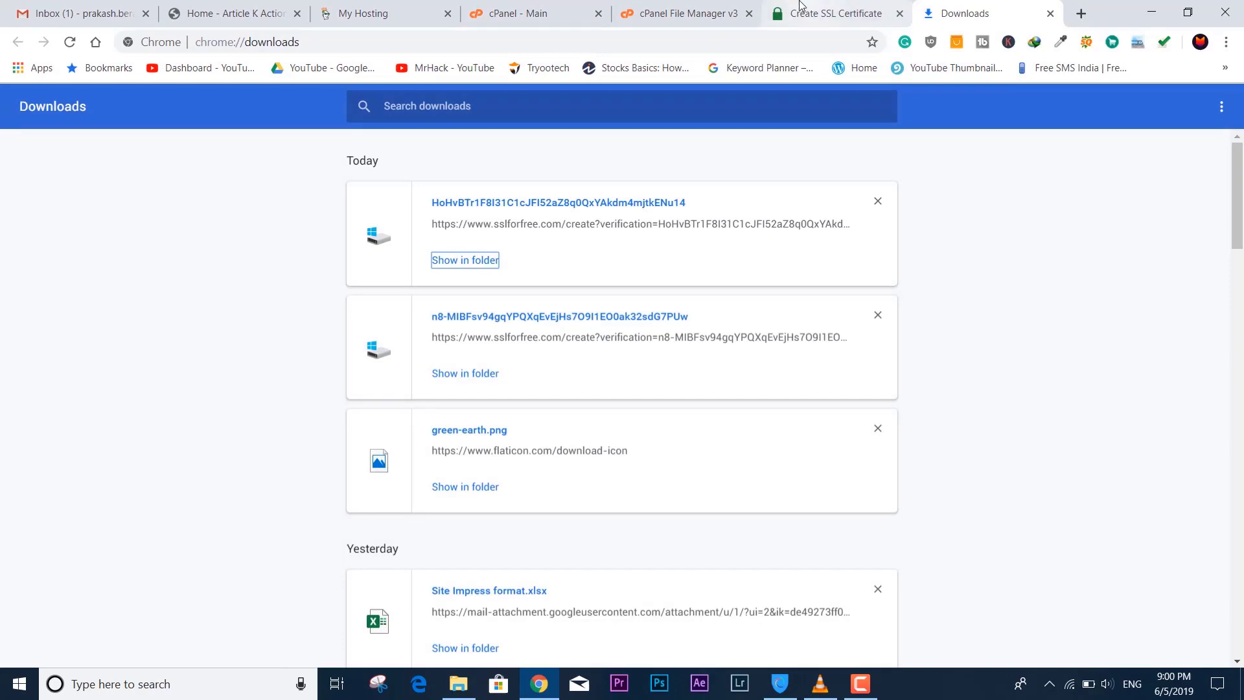
# Step: Upload verification File #2 from the Downloads folder into the acme-challenge folder in cPanel File Manager
pyautogui.click(674, 13)
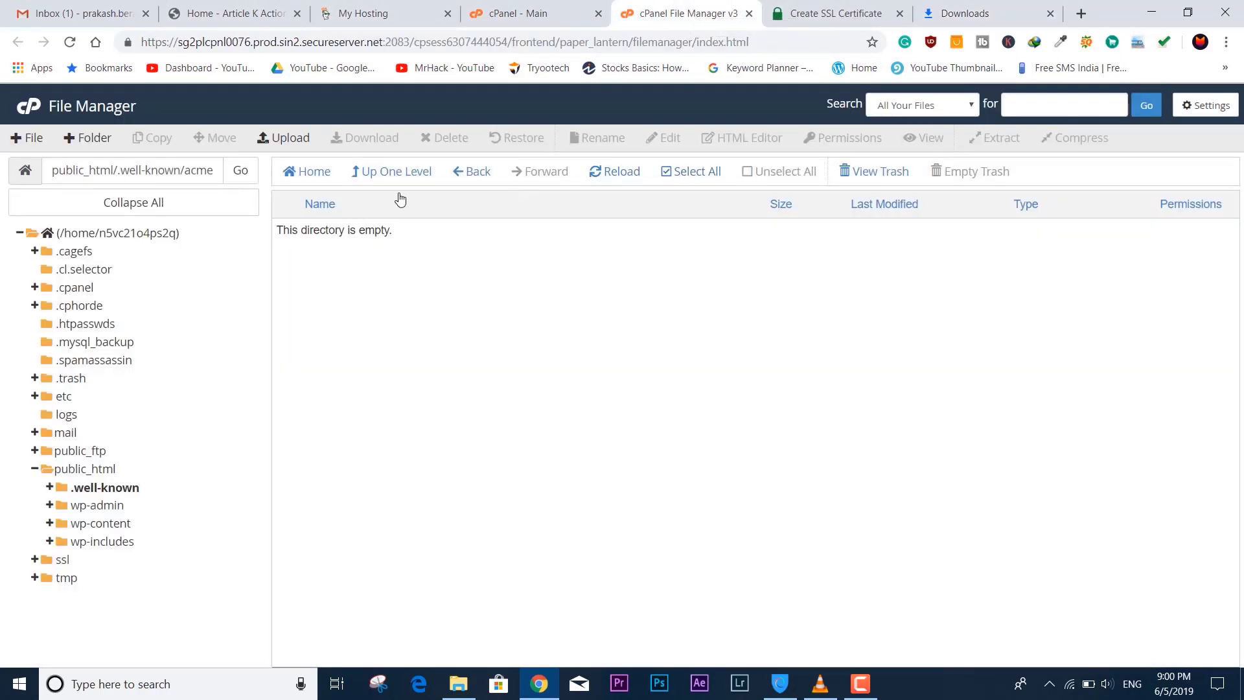
pyautogui.click(265, 147)
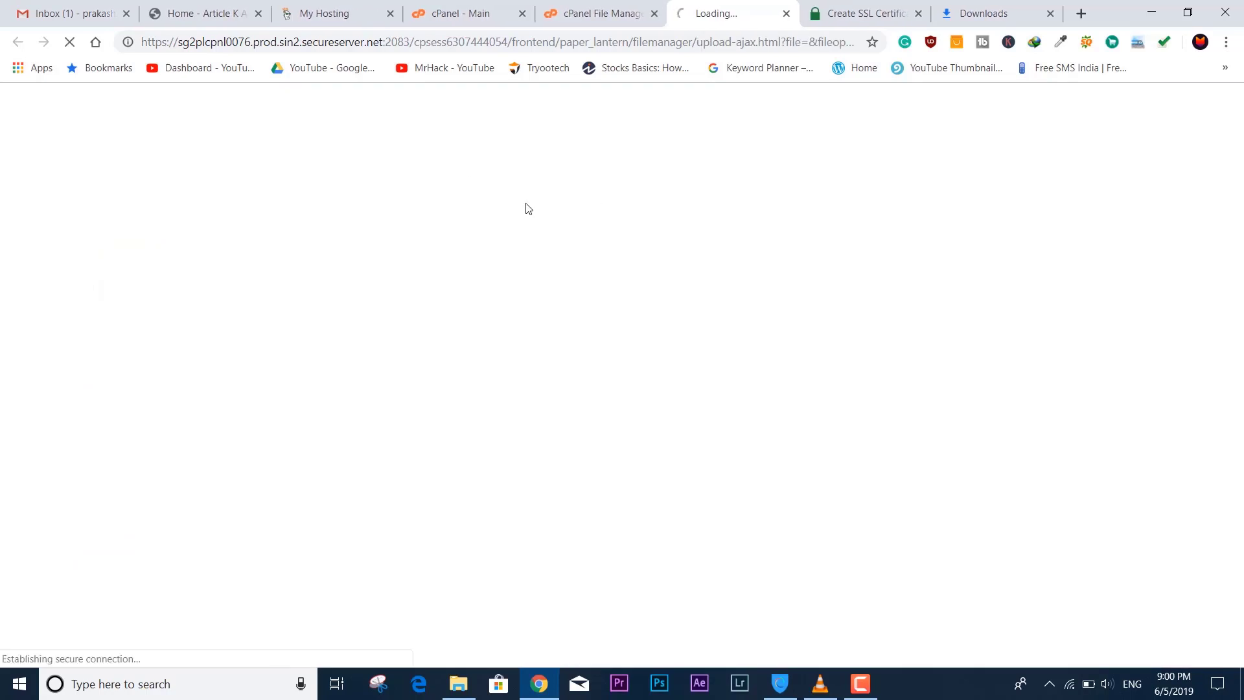
pyautogui.click(621, 365)
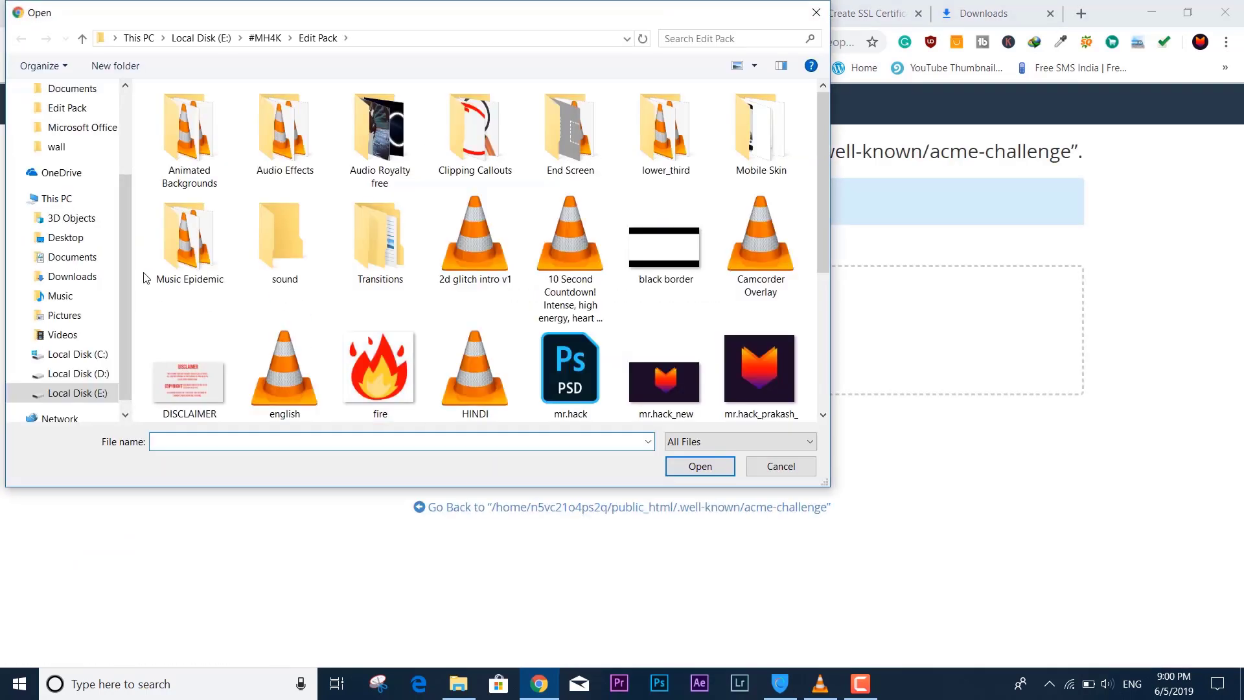
pyautogui.click(86, 276)
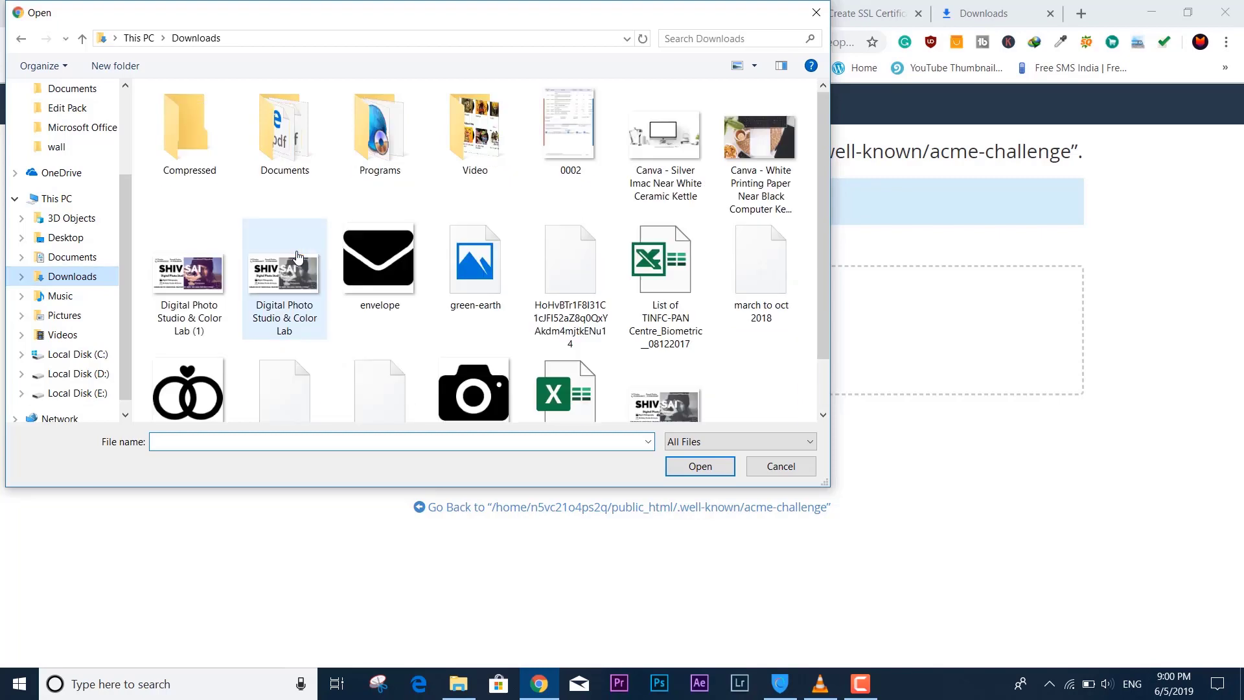
pyautogui.click(577, 289)
pyautogui.click(699, 467)
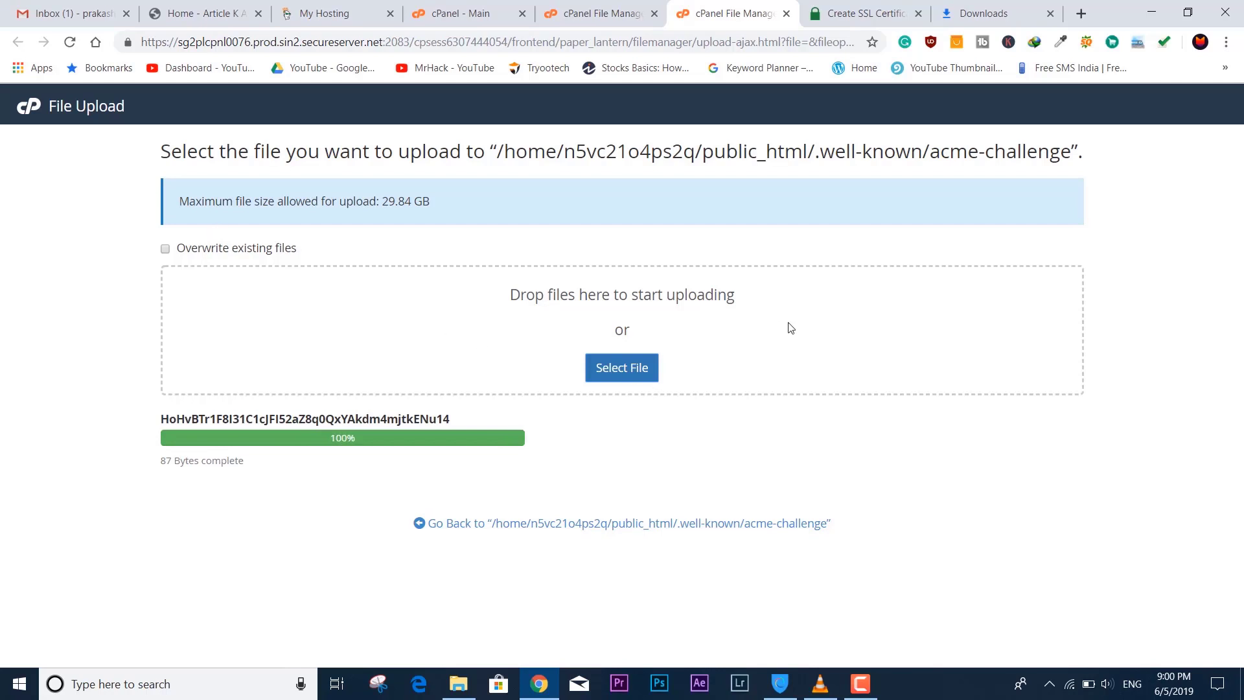
# Step: Upload verification File #1 from the Downloads folder too, and return to acme-challenge to check both files
pyautogui.click(622, 368)
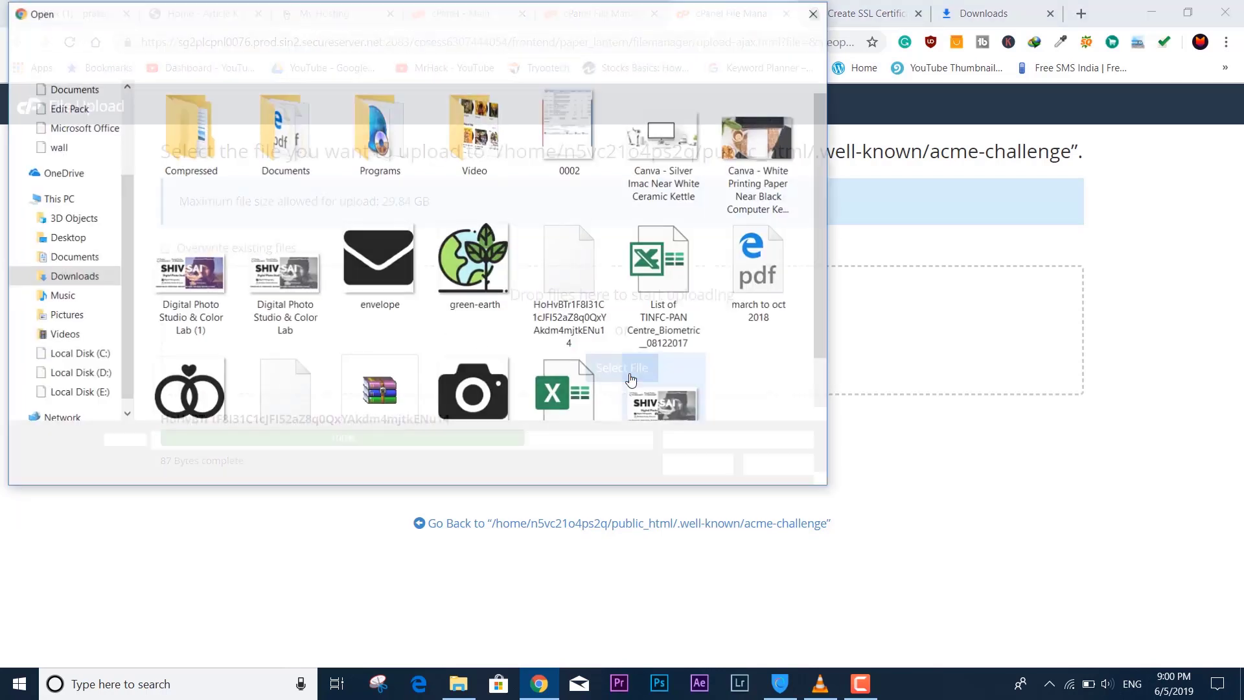
pyautogui.click(291, 374)
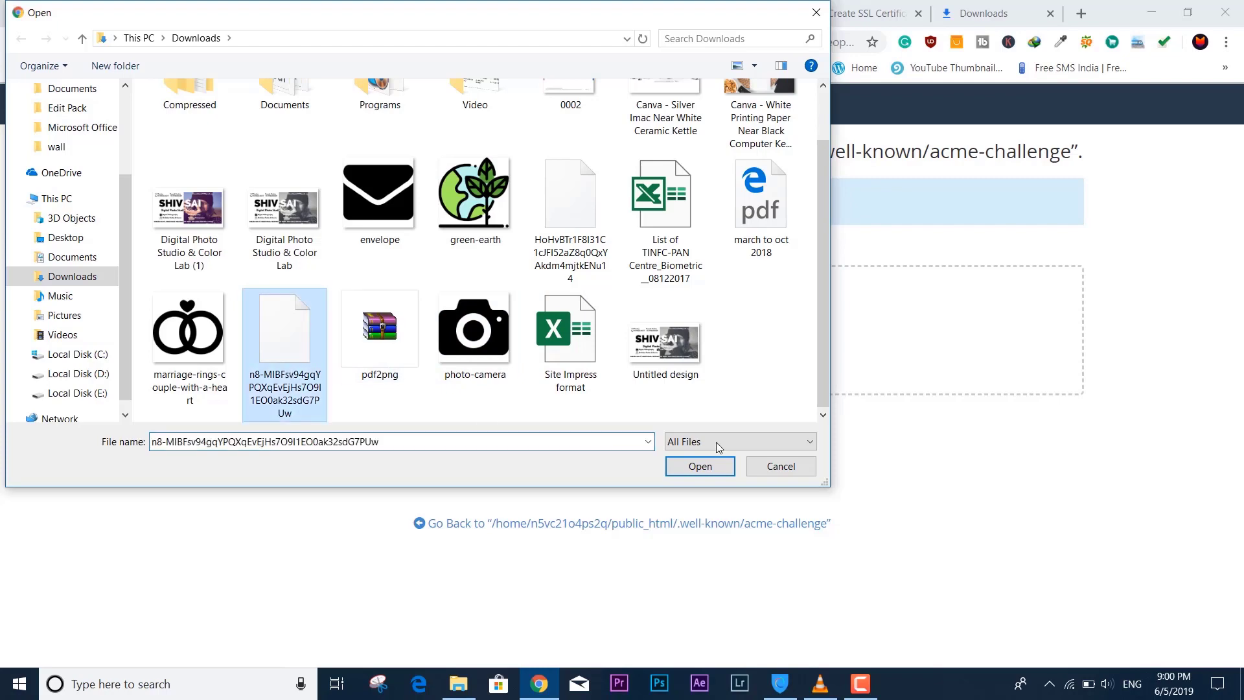
pyautogui.click(700, 467)
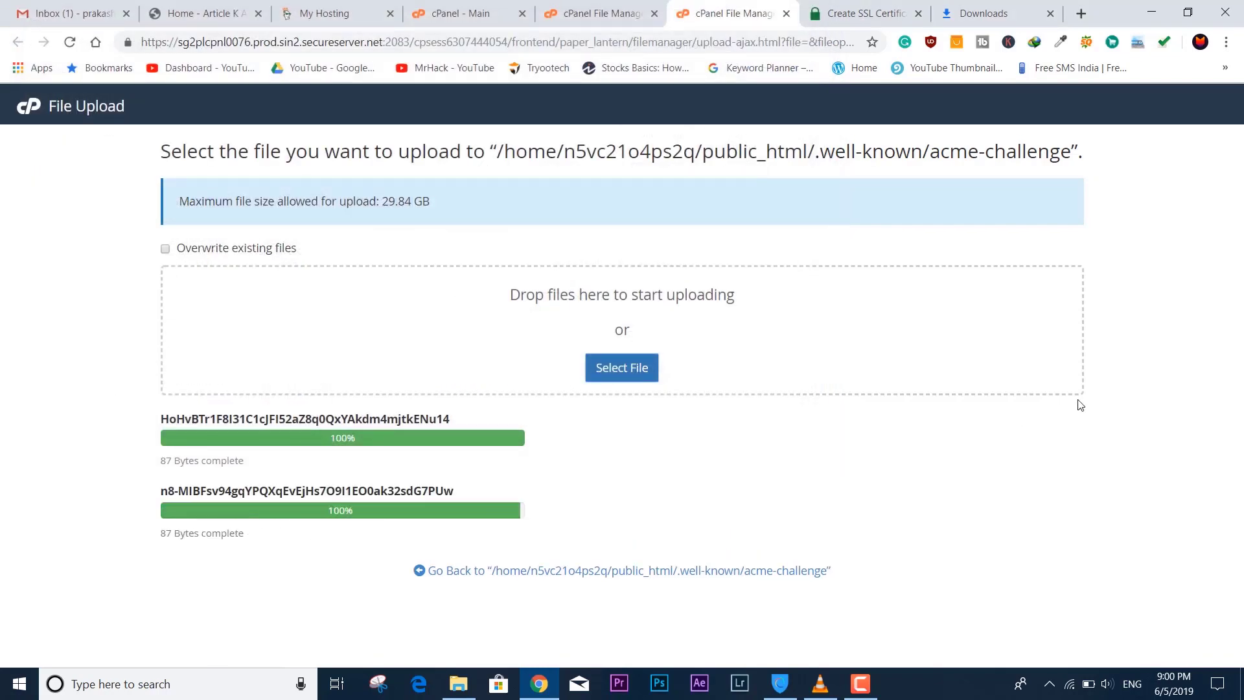
pyautogui.click(488, 575)
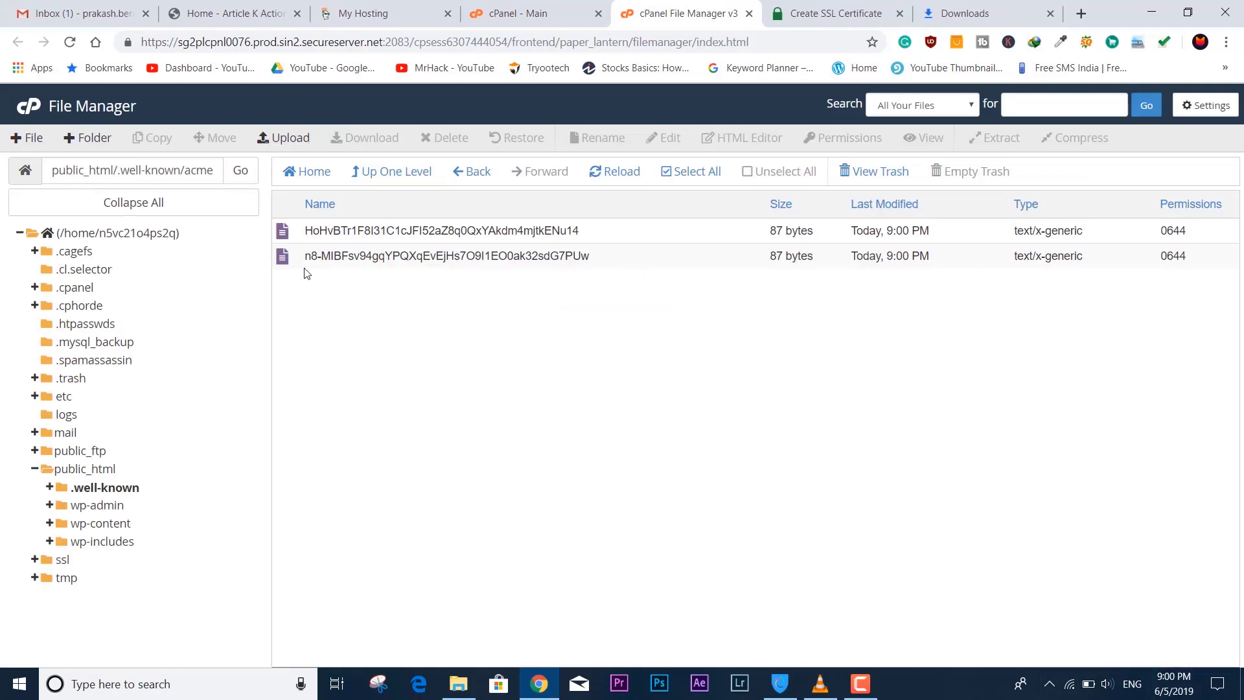
pyautogui.moveTo(430, 298); pyautogui.dragTo(544, 305)
pyautogui.click(768, 277)
pyautogui.moveTo(509, 300); pyautogui.dragTo(550, 292)
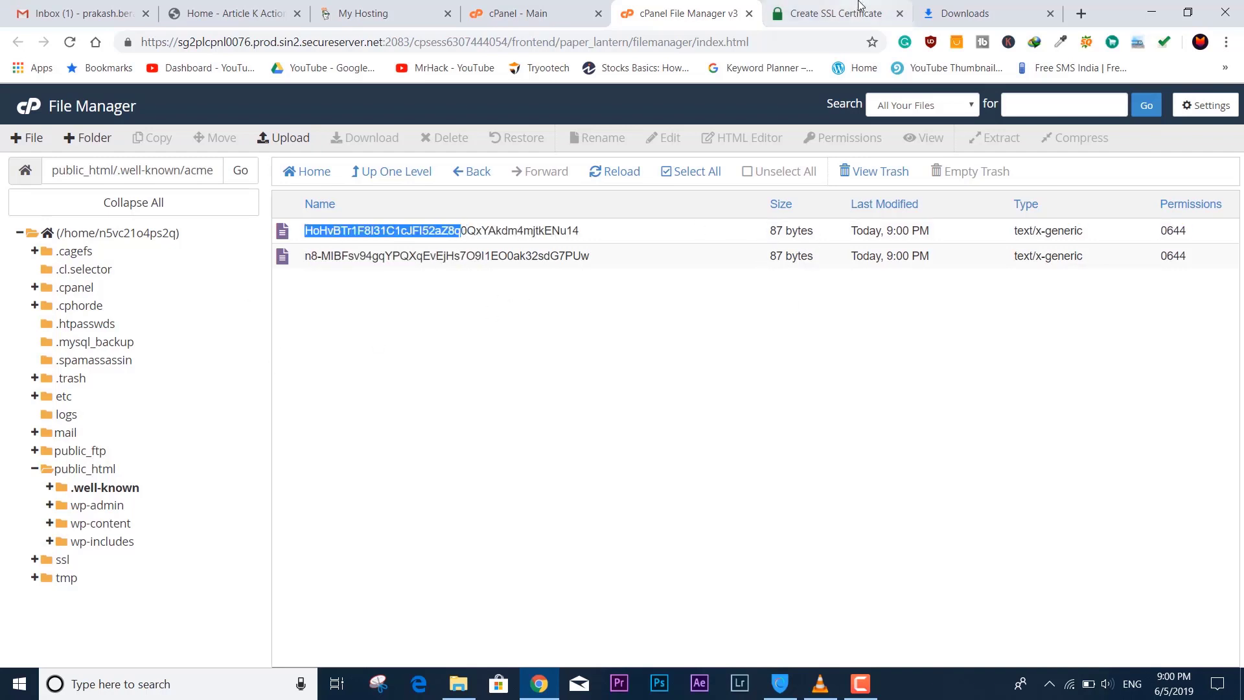
# Step: Check the upload by opening both acme-challenge verification links from the SSL certificate page, closing each one after viewing it
pyautogui.click(858, 8)
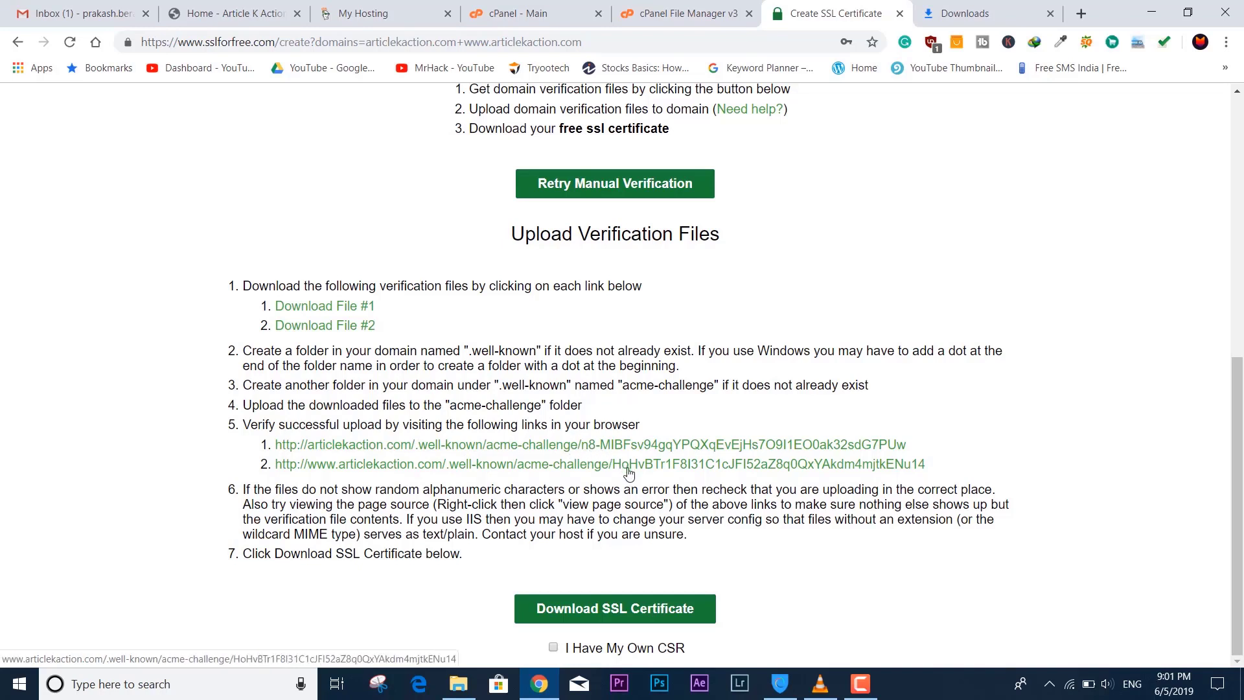
pyautogui.click(458, 684)
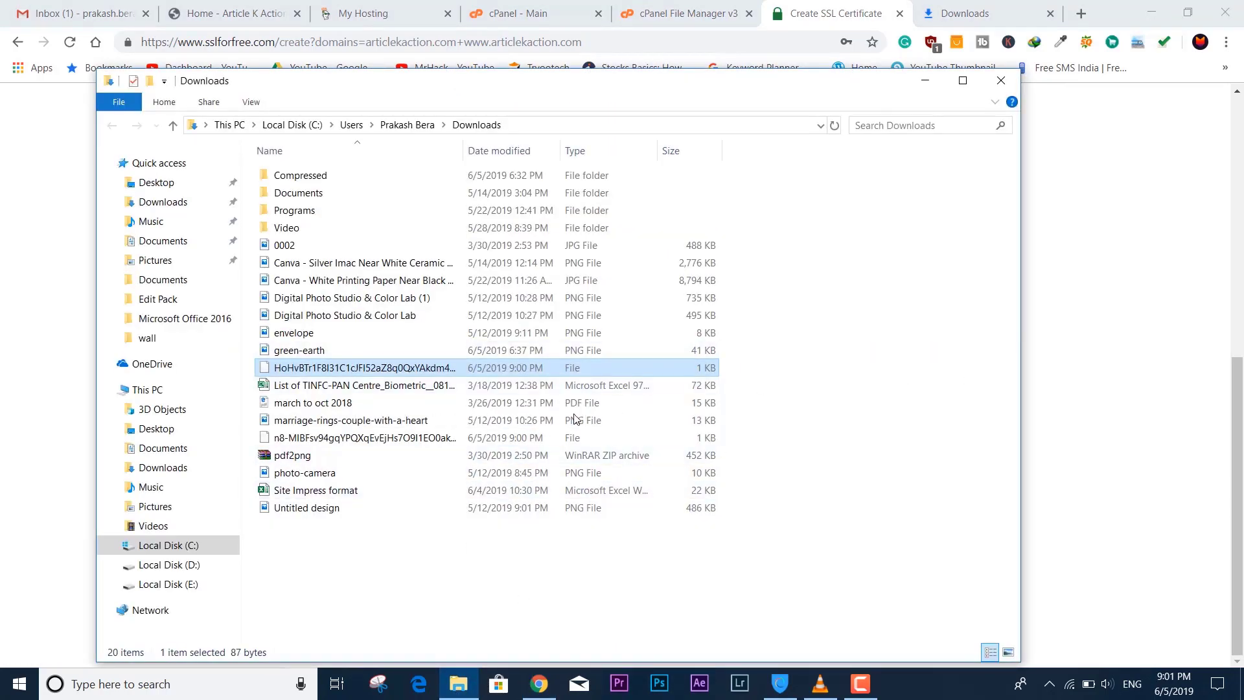
pyautogui.hotkey('alt', 'Tab')
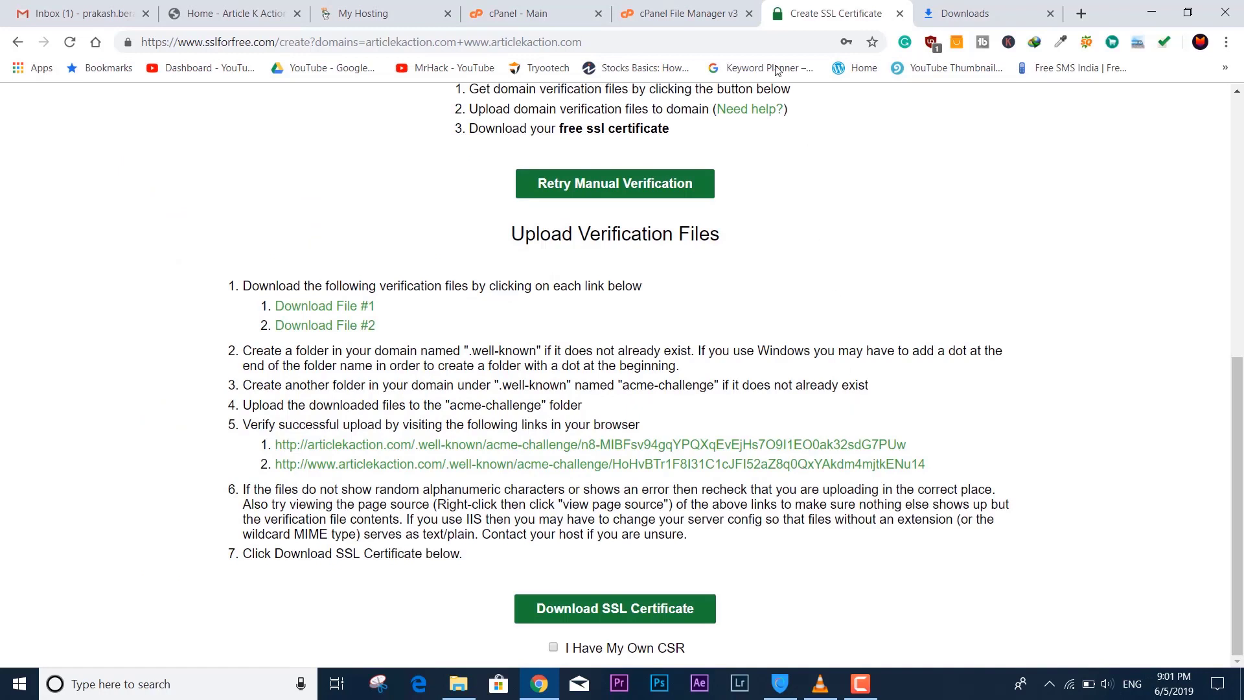
pyautogui.click(432, 448)
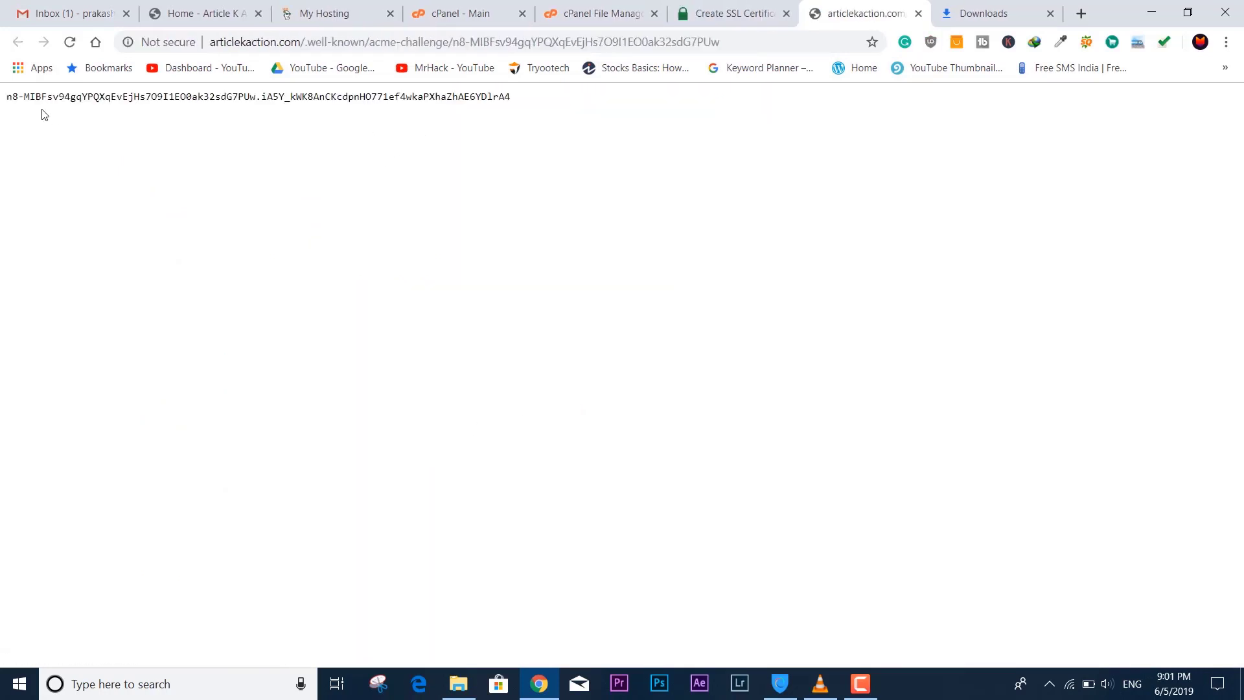
pyautogui.moveTo(606, 103); pyautogui.dragTo(3, 110)
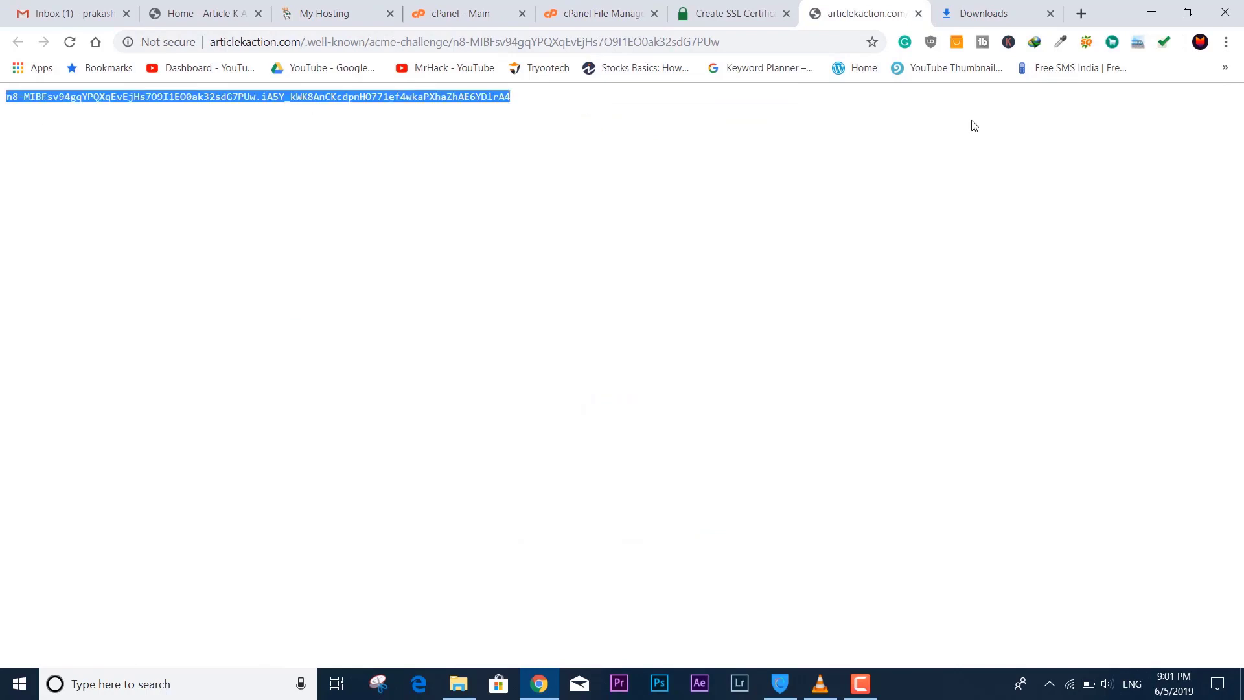
pyautogui.click(918, 13)
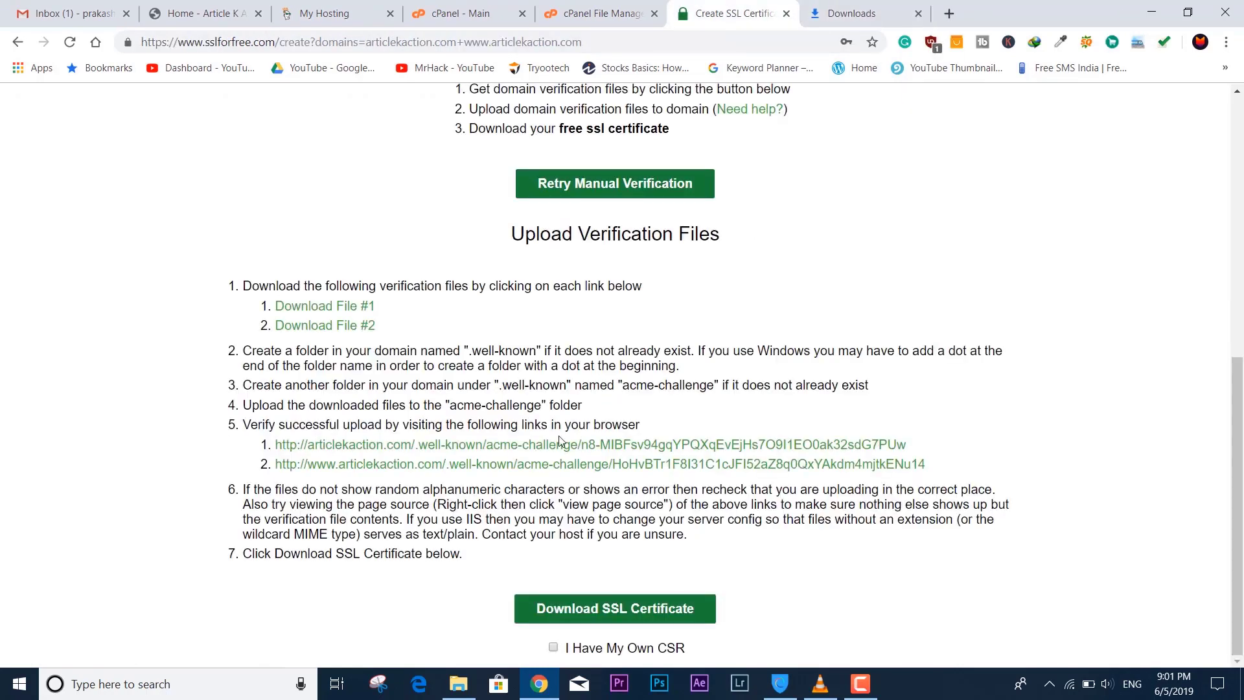
pyautogui.click(618, 466)
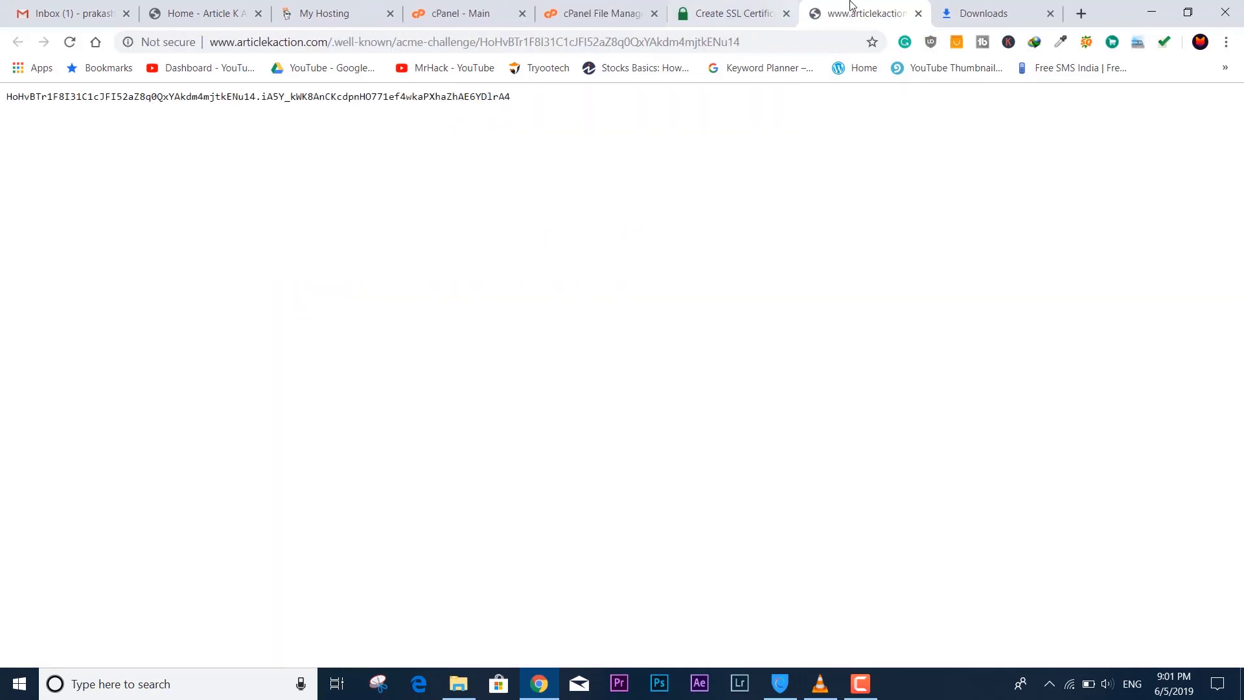
pyautogui.click(919, 18)
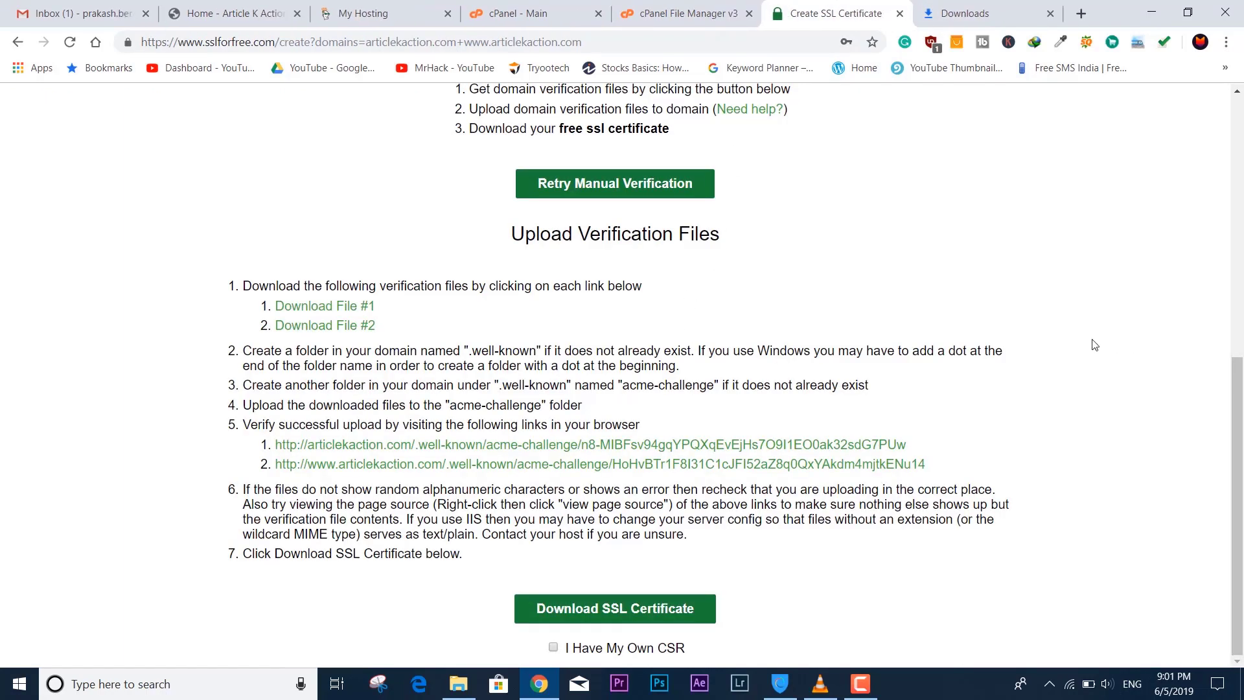
# Step: Generate the new SSL certificate for articlekaction.com through Download SSL Certificate
pyautogui.click(609, 616)
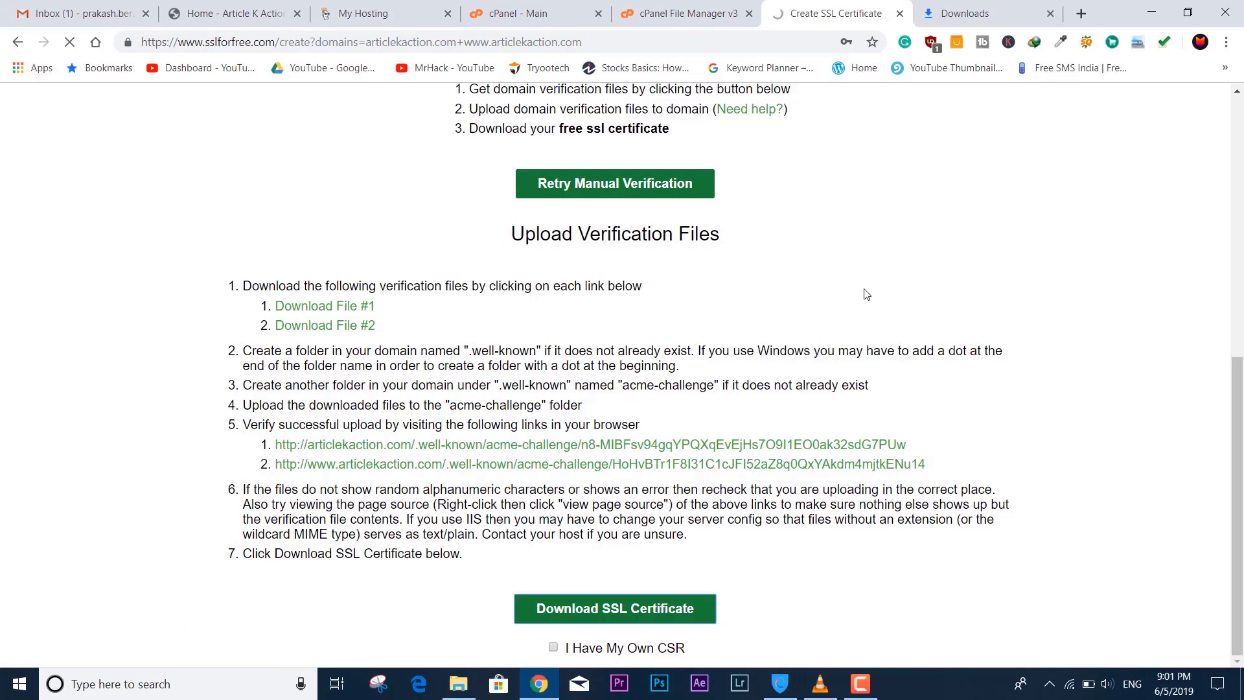
pyautogui.click(615, 616)
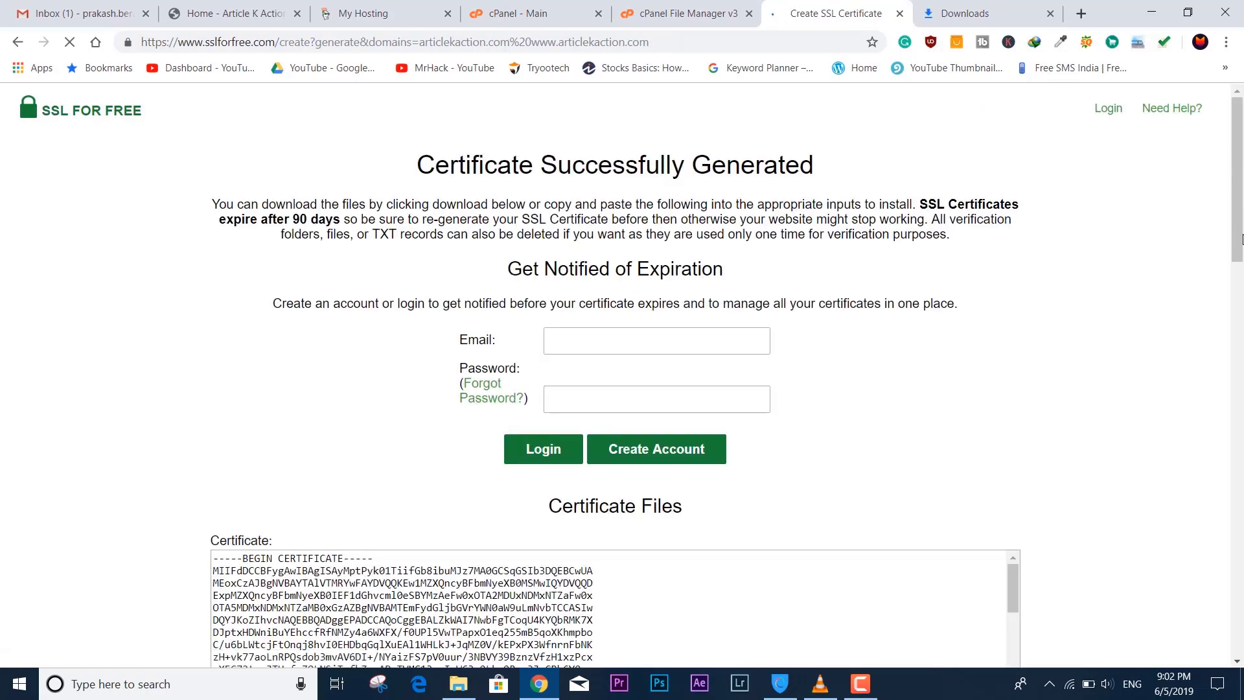
pyautogui.scroll(-1, 438, 352)
pyautogui.scroll(1, 470, 178)
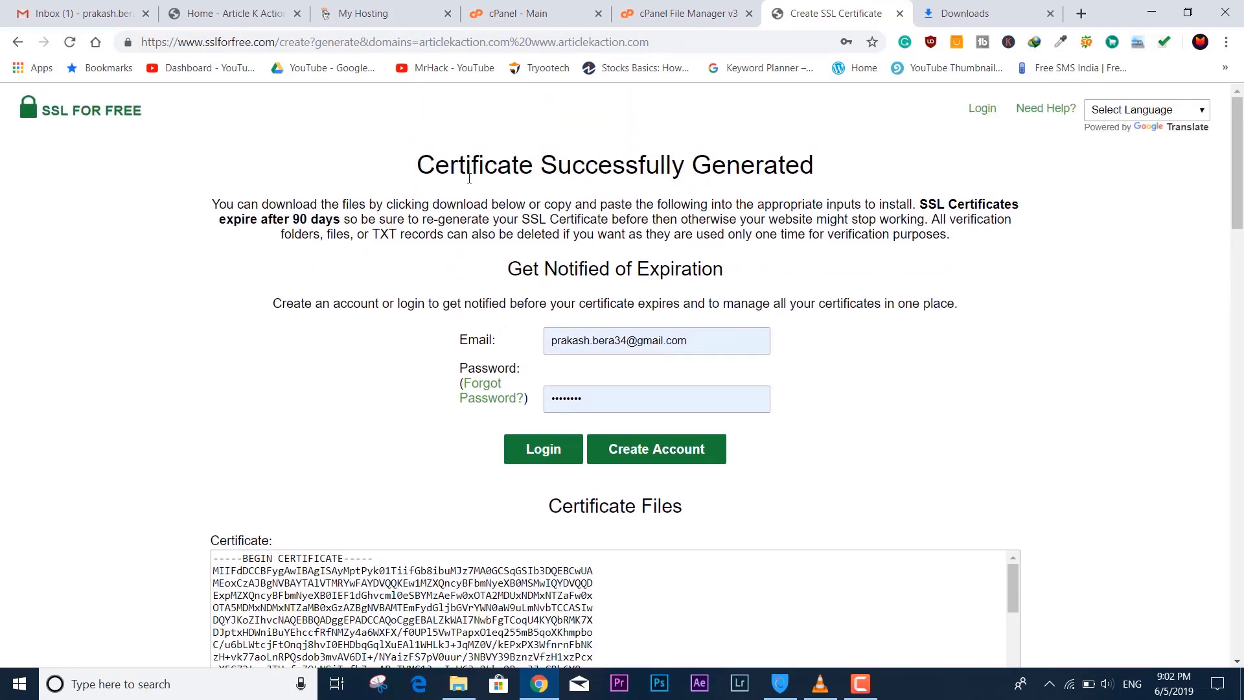
pyautogui.moveTo(409, 172); pyautogui.dragTo(682, 193)
pyautogui.click(978, 350)
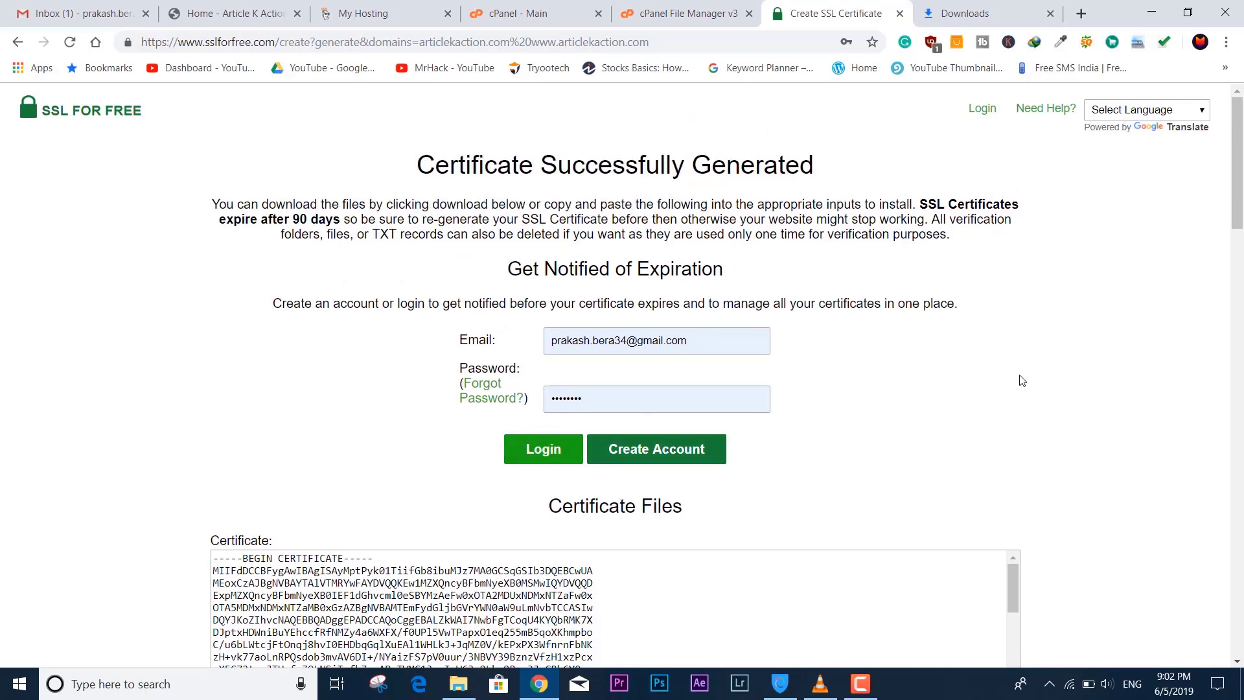
# Step: Look over the certificate, private key and CA bundle, and log in with the prefilled account to get expiration notifications
pyautogui.scroll(-8, 1018, 389)
pyautogui.scroll(-2, 1013, 402)
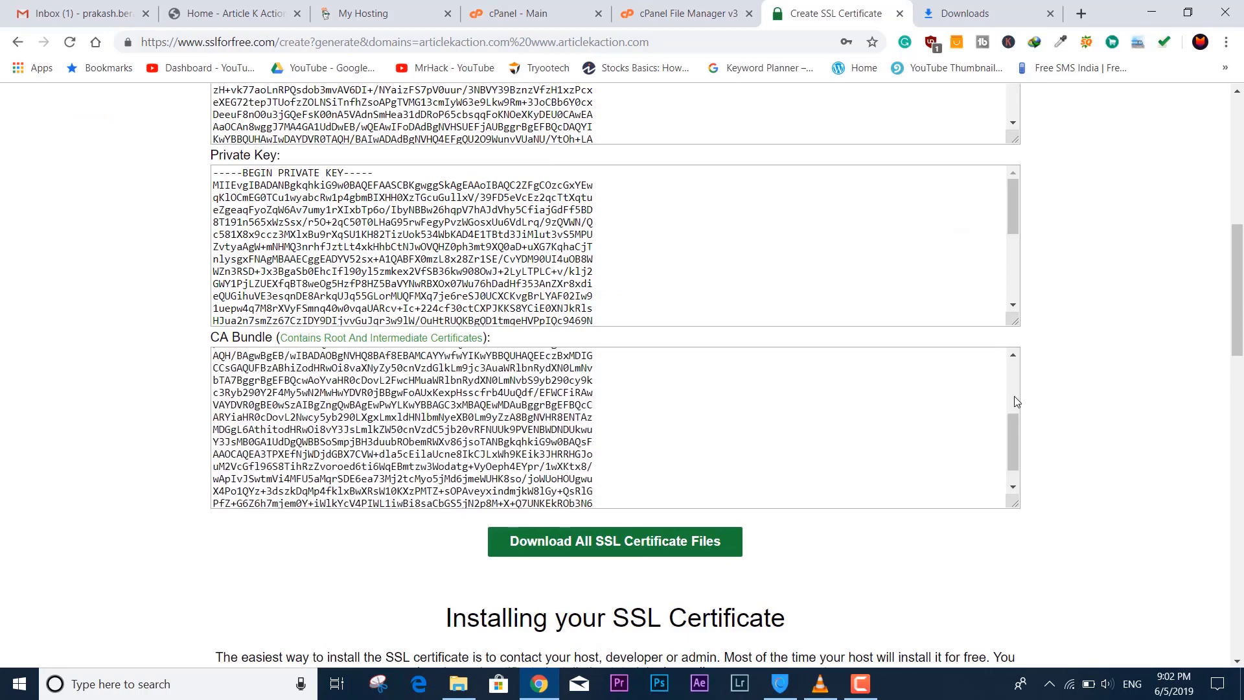
pyautogui.scroll(8, 1013, 402)
pyautogui.scroll(2, 639, 354)
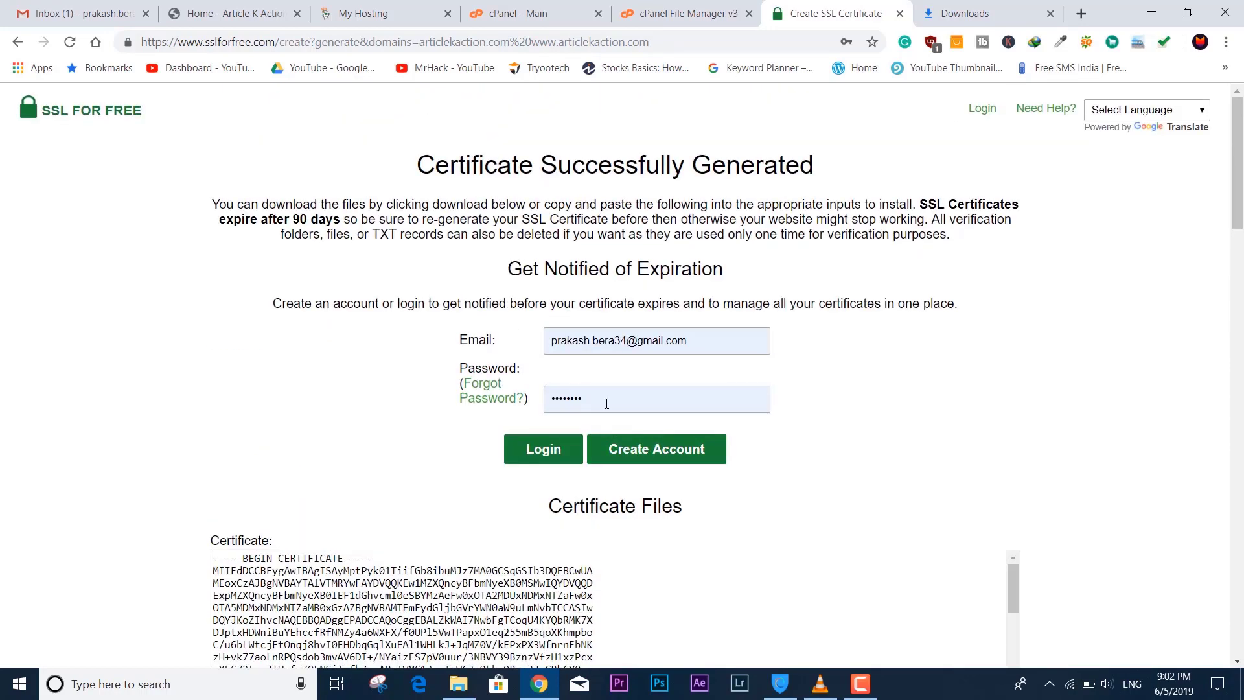
pyautogui.click(532, 453)
pyautogui.scroll(-9, 648, 383)
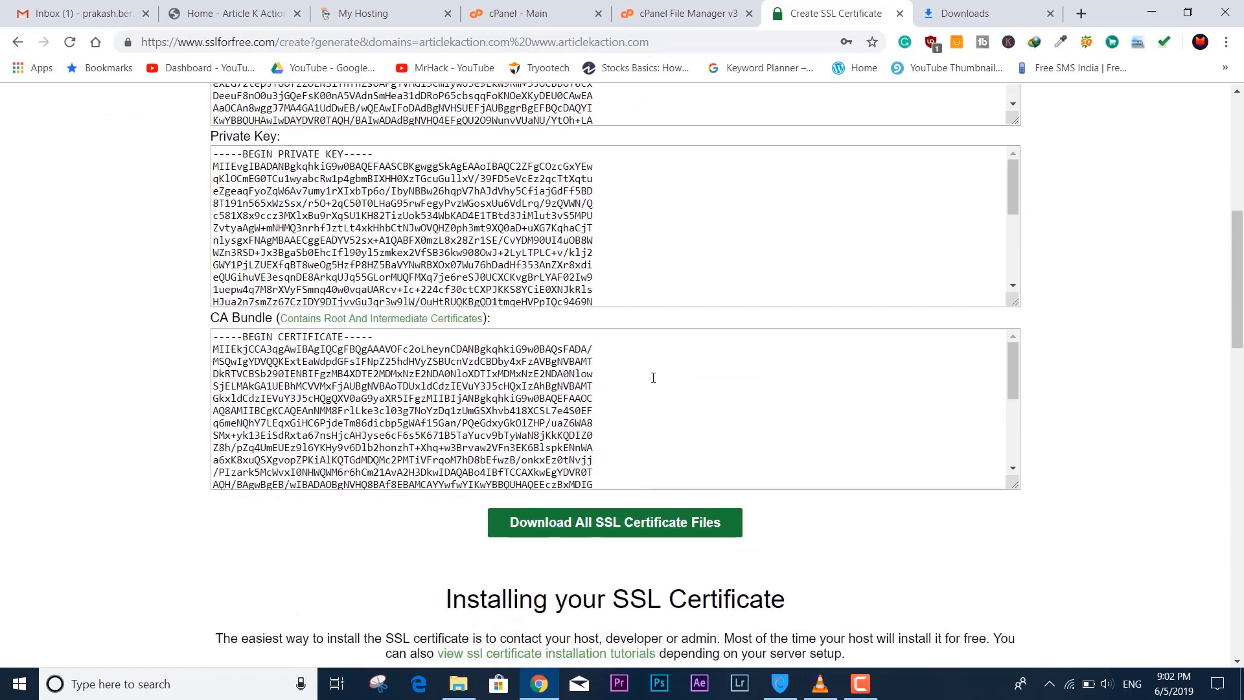
pyautogui.scroll(8, 579, 342)
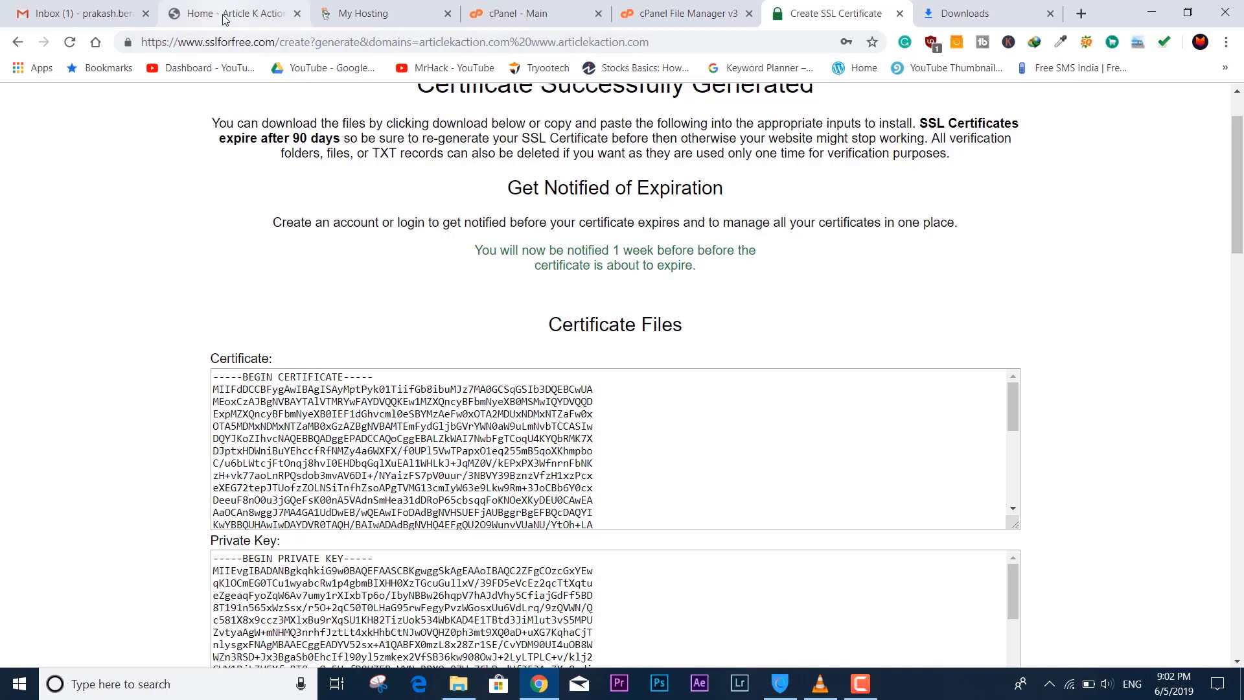
# Step: Switch to the Gmail inbox, read the SSL Certificate Expired email and look through the earlier SSL For Free notifications
pyautogui.click(83, 12)
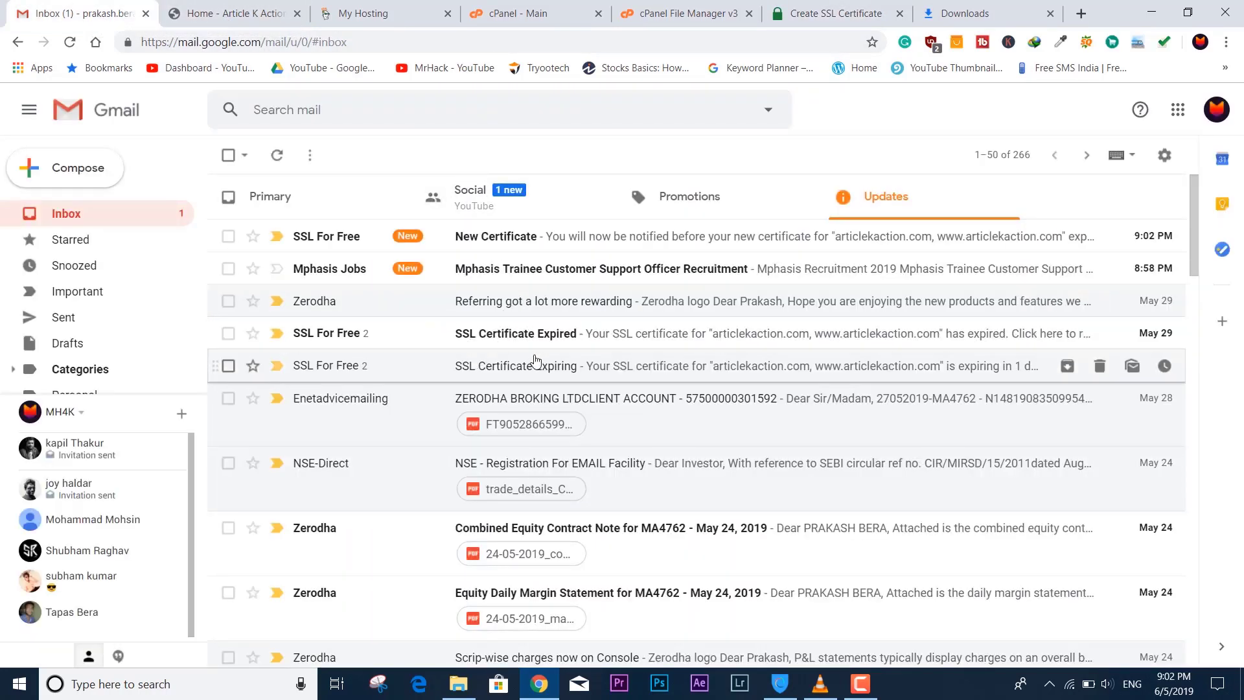
pyautogui.click(915, 351)
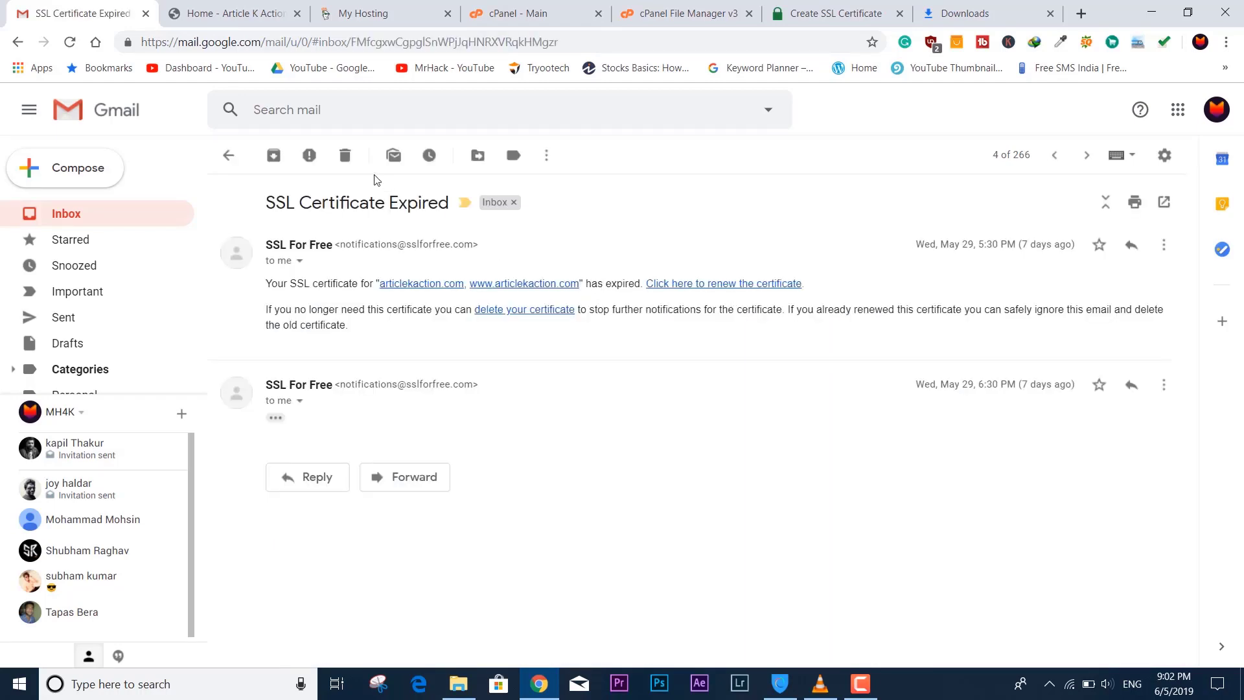
pyautogui.click(229, 155)
pyautogui.scroll(-1, 884, 438)
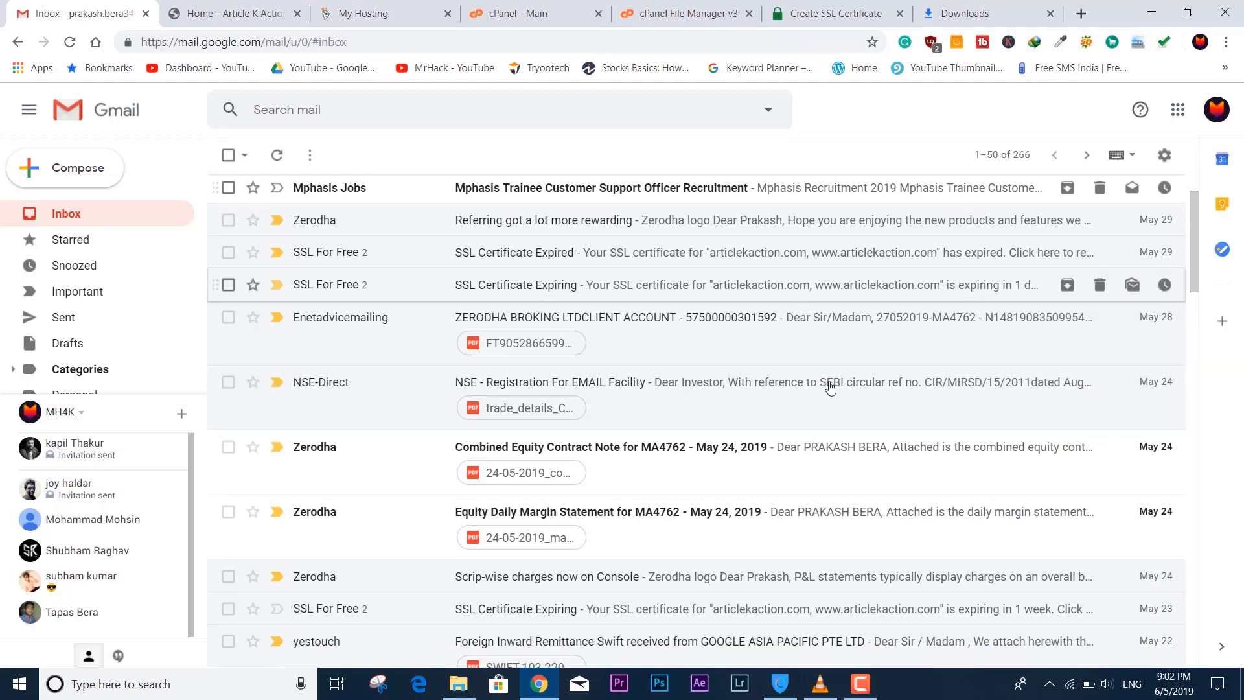
pyautogui.scroll(-3, 830, 387)
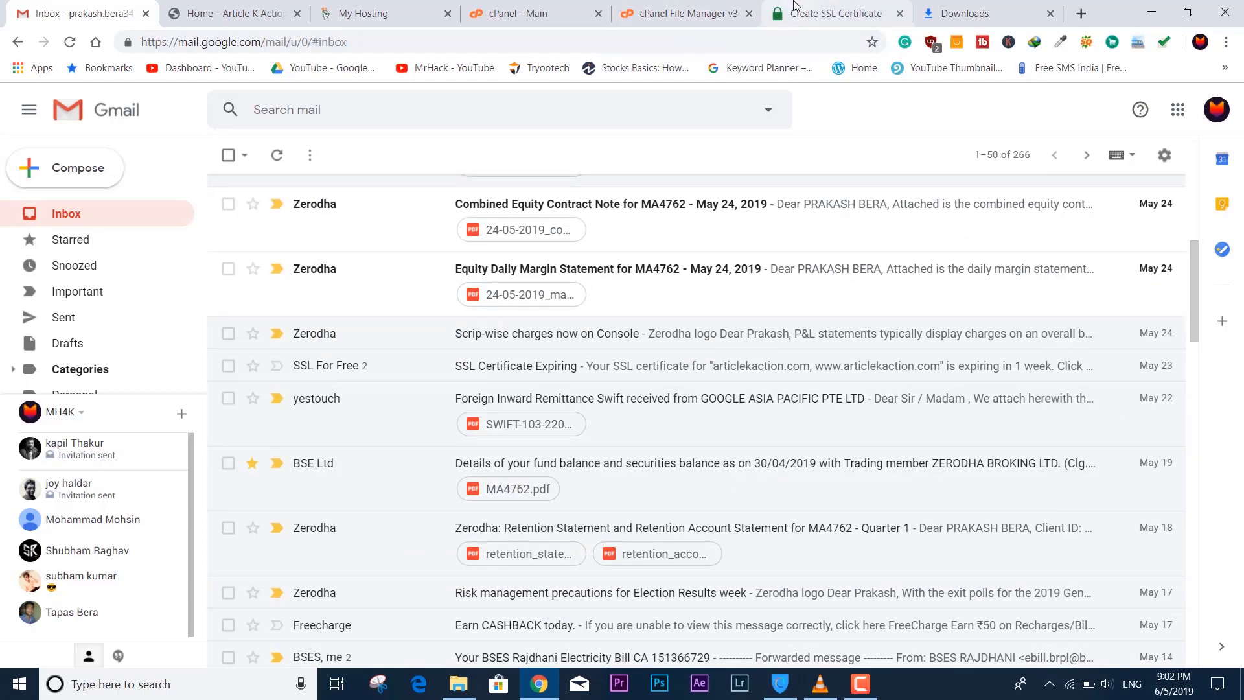
# Step: Return to the generated certificate page and download all SSL certificate files
pyautogui.click(796, 7)
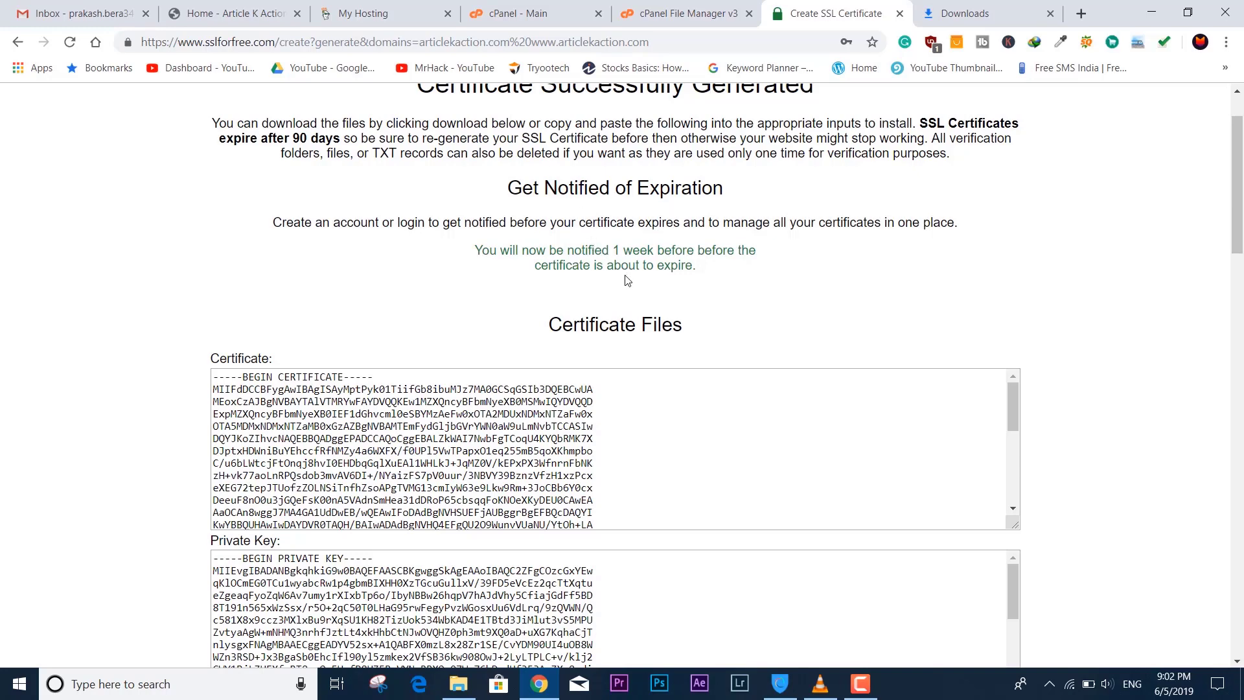
pyautogui.scroll(2, 628, 280)
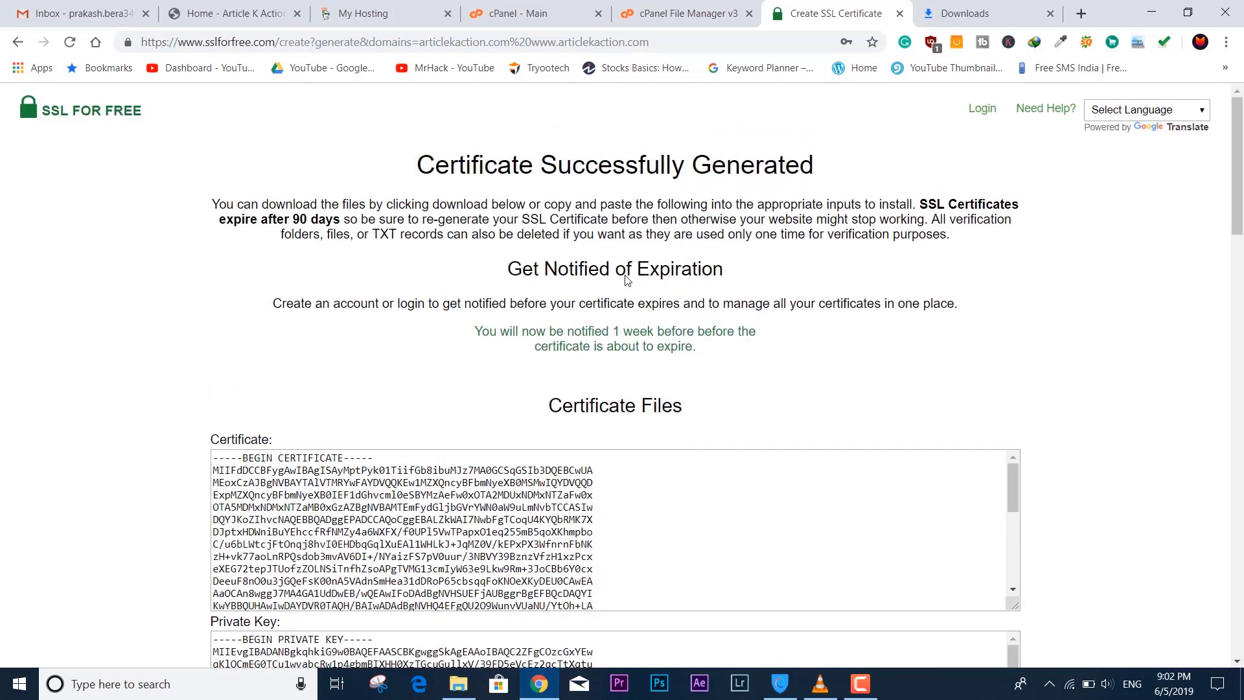
pyautogui.scroll(-8, 717, 392)
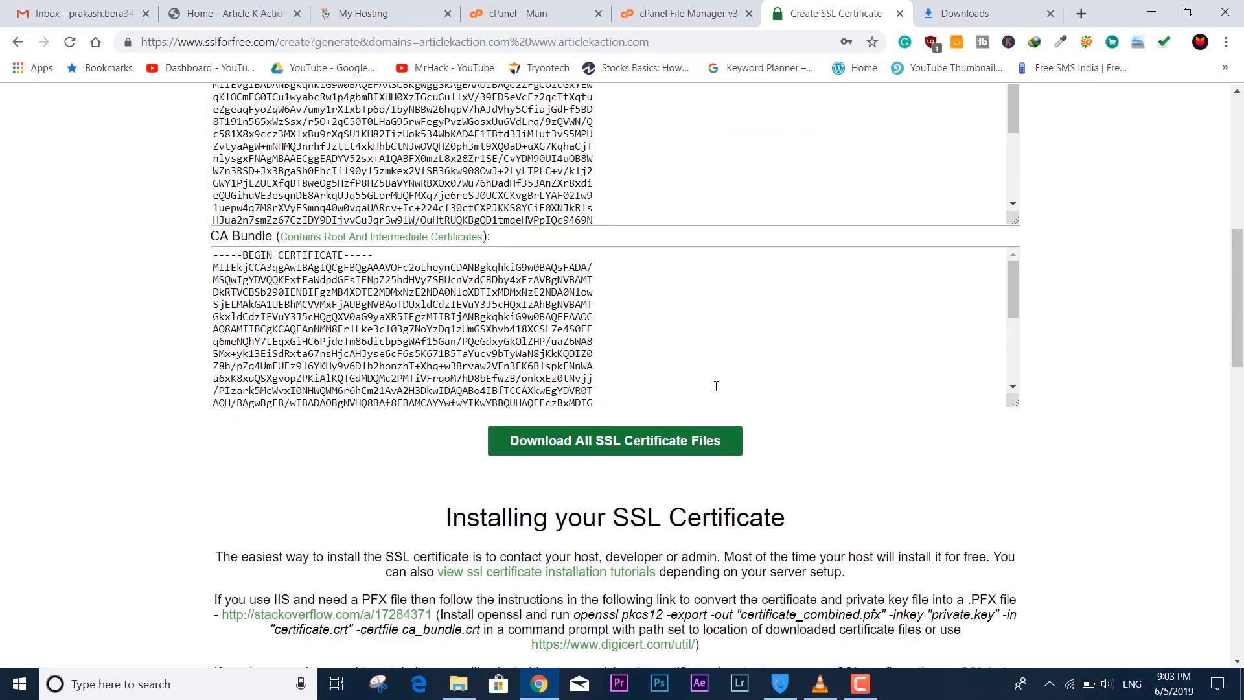
pyautogui.scroll(3, 836, 489)
pyautogui.scroll(-1, 743, 504)
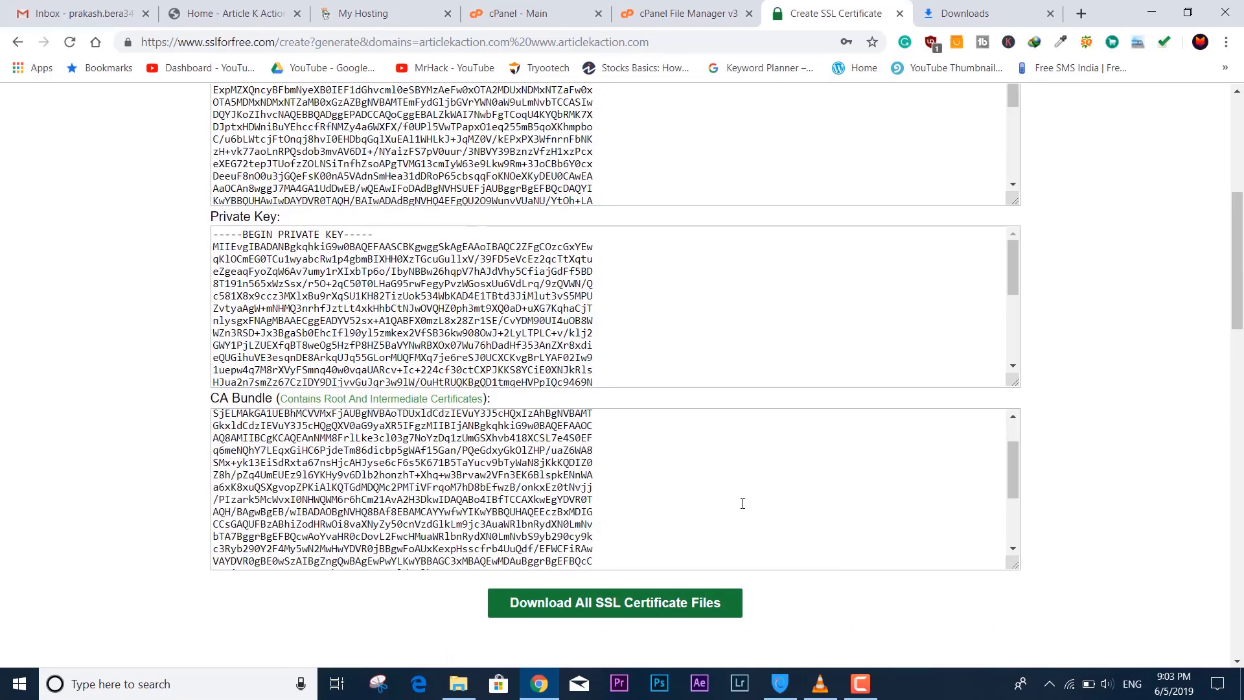
pyautogui.scroll(-6, 743, 504)
pyautogui.click(560, 367)
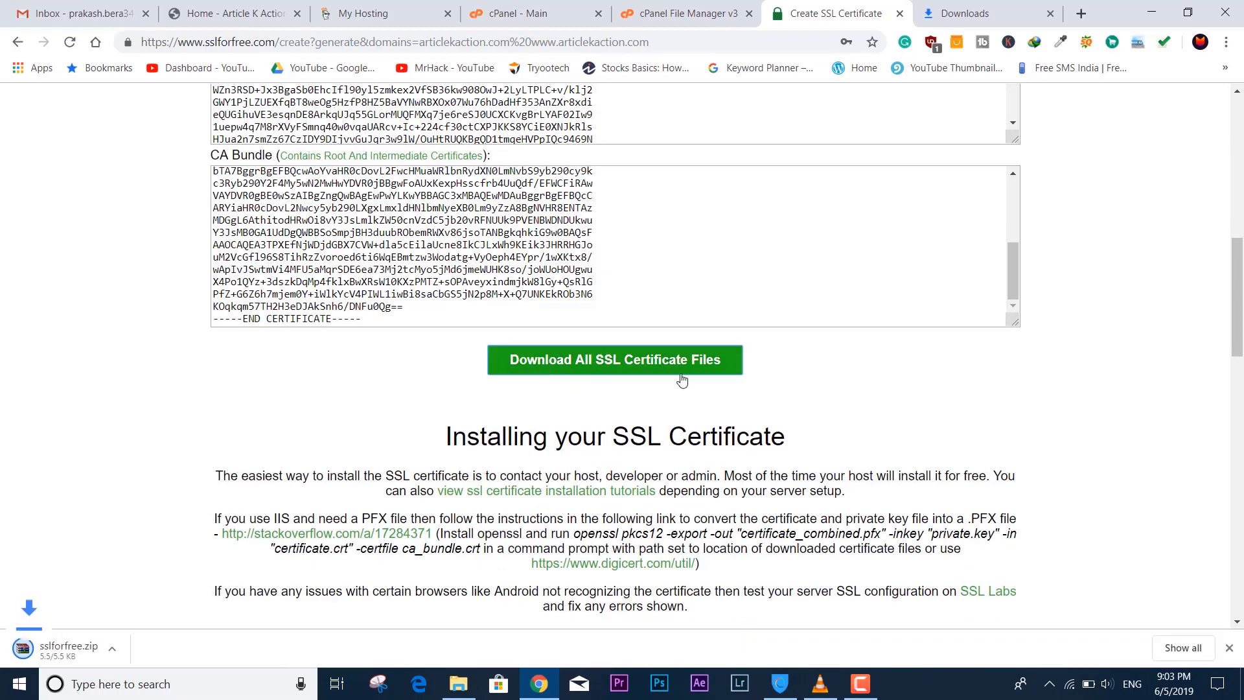
# Step: Open sslforfree.zip and extract ca_bundle.crt, certificate.crt and private.key into a new Desktop folder named ssl, then close the archive
pyautogui.click(89, 661)
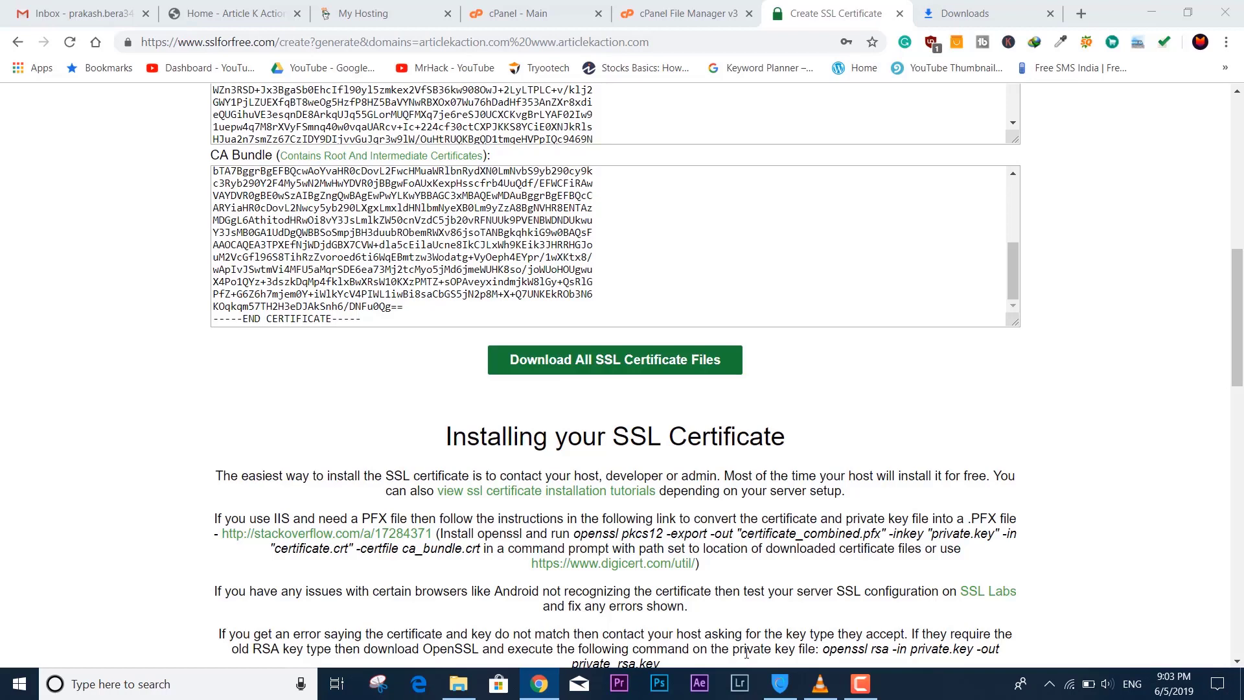
pyautogui.scroll(-6, 1019, 544)
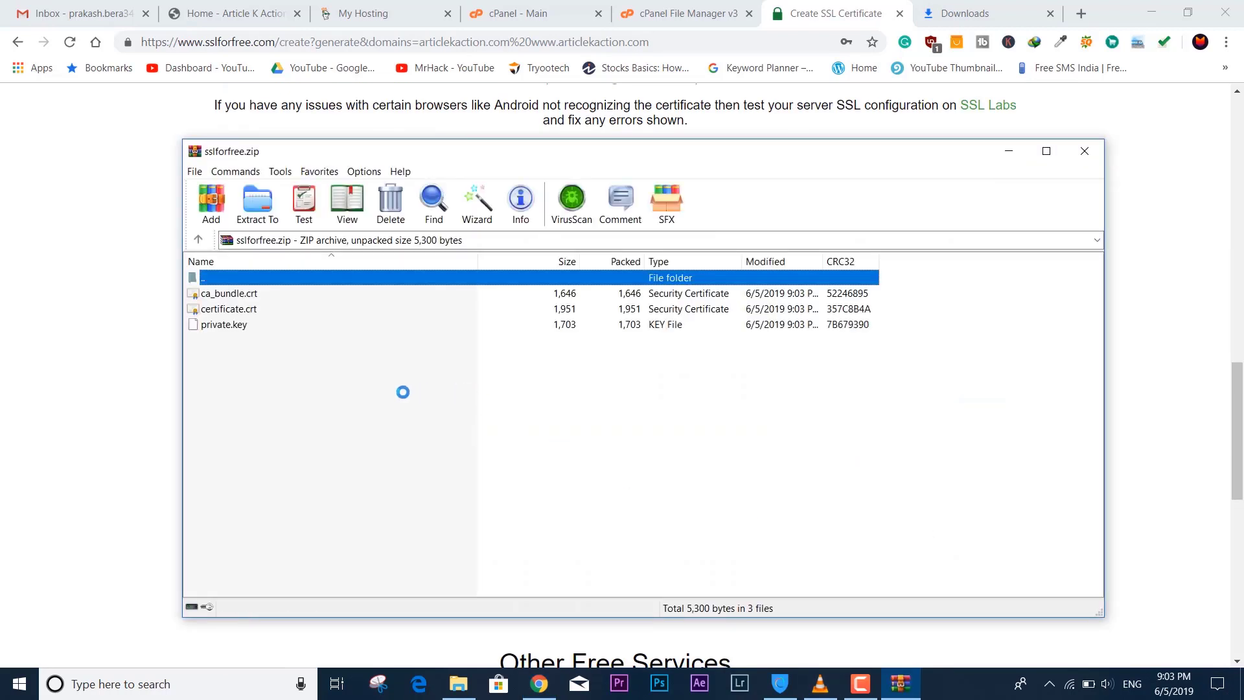
pyautogui.moveTo(306, 354); pyautogui.dragTo(308, 293)
pyautogui.rightClick(310, 294)
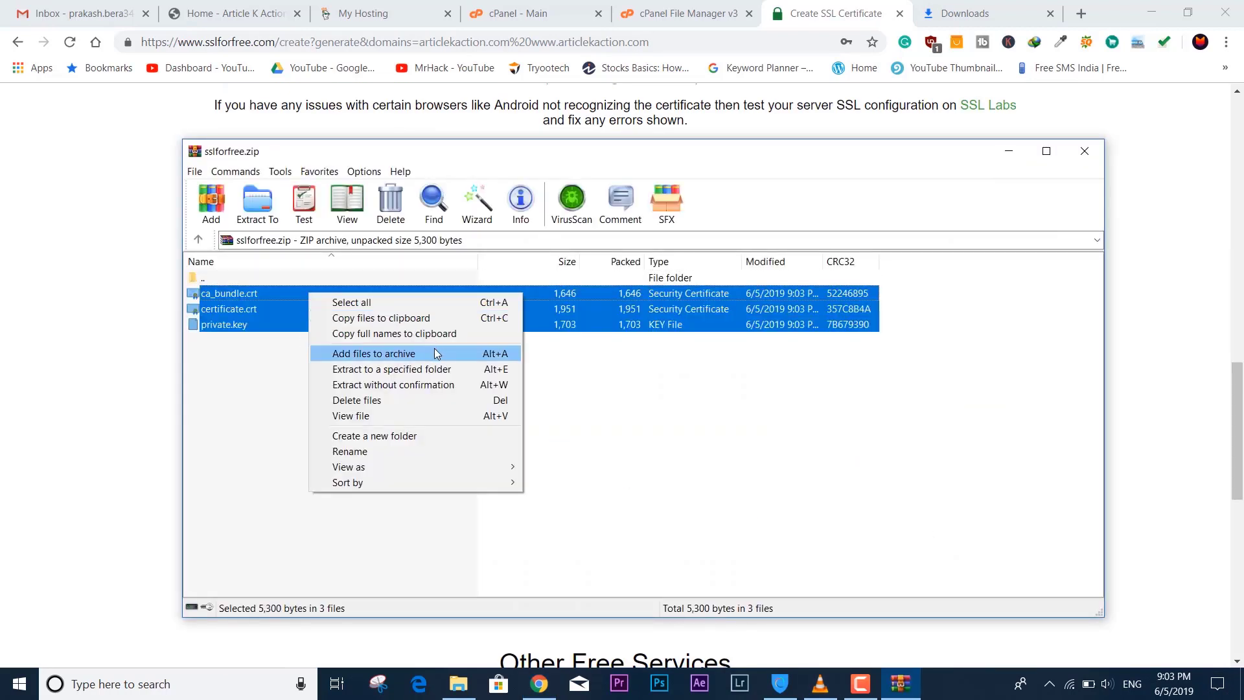
pyautogui.click(440, 370)
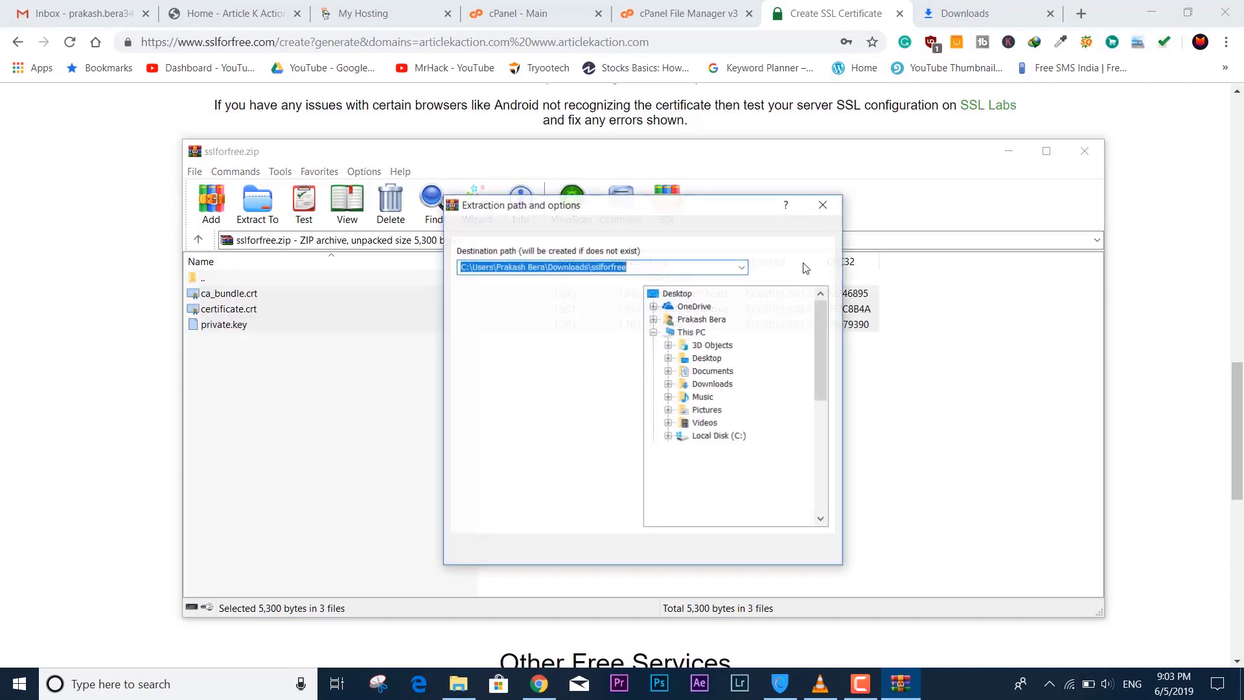
pyautogui.click(674, 293)
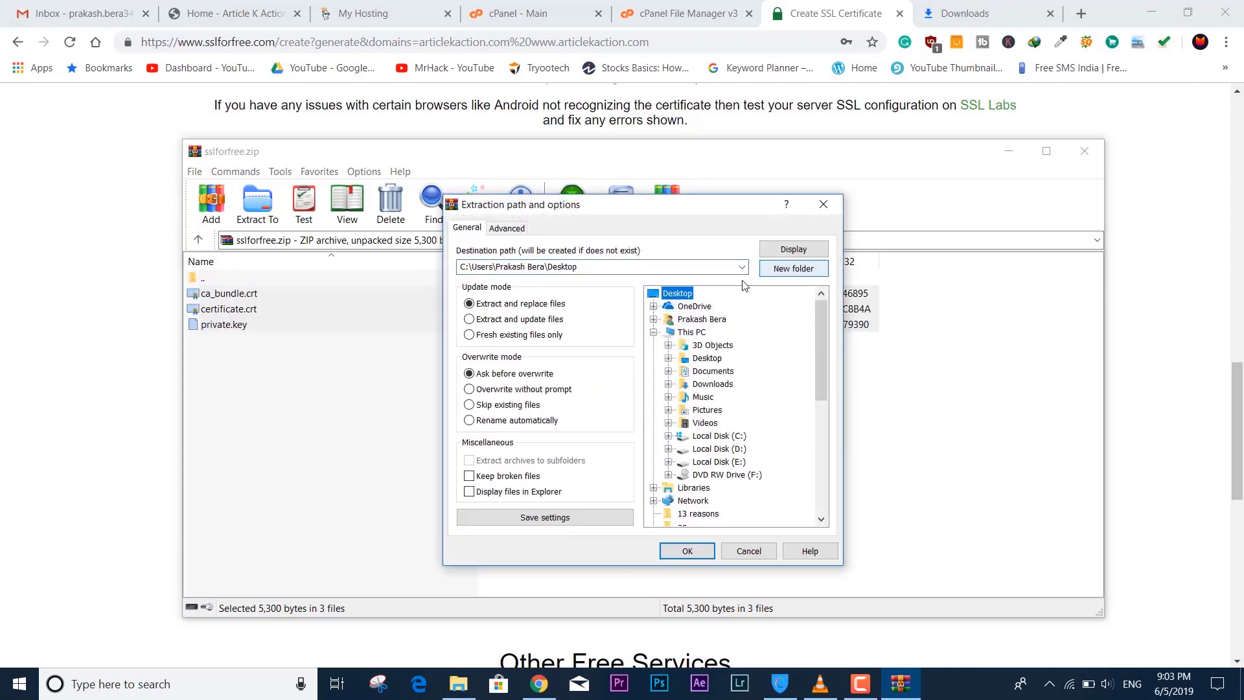
pyautogui.click(801, 271)
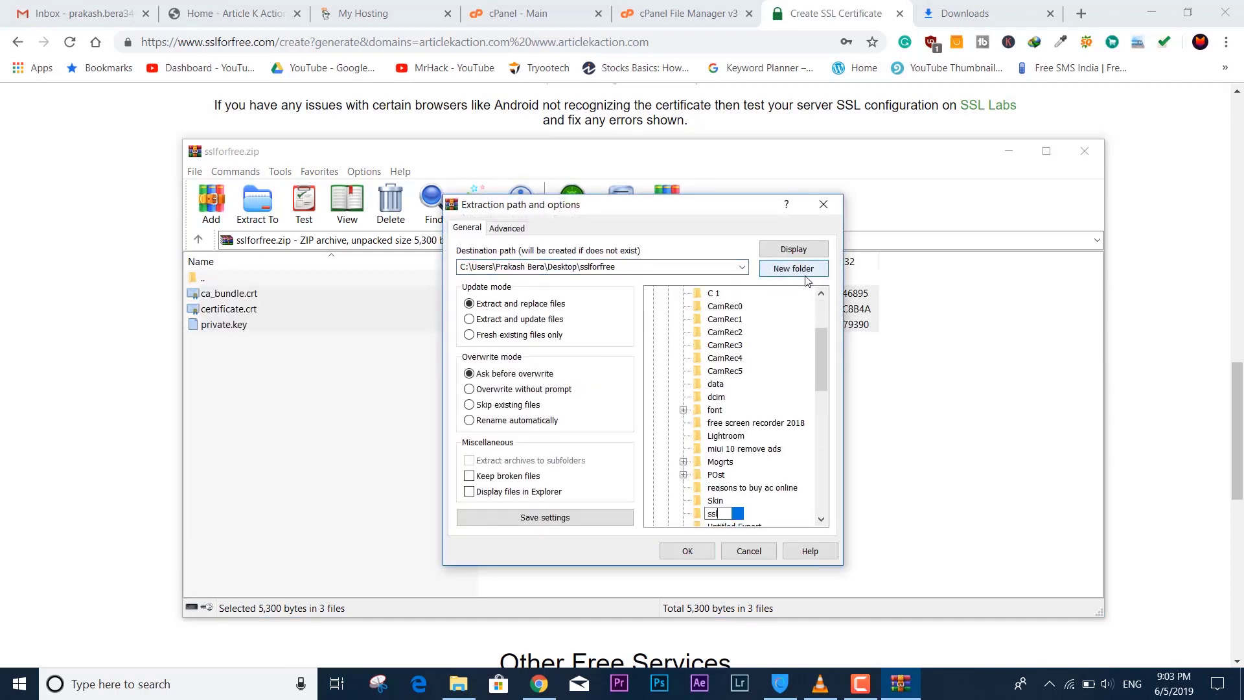
pyautogui.write('ssl')
pyautogui.press('Return')
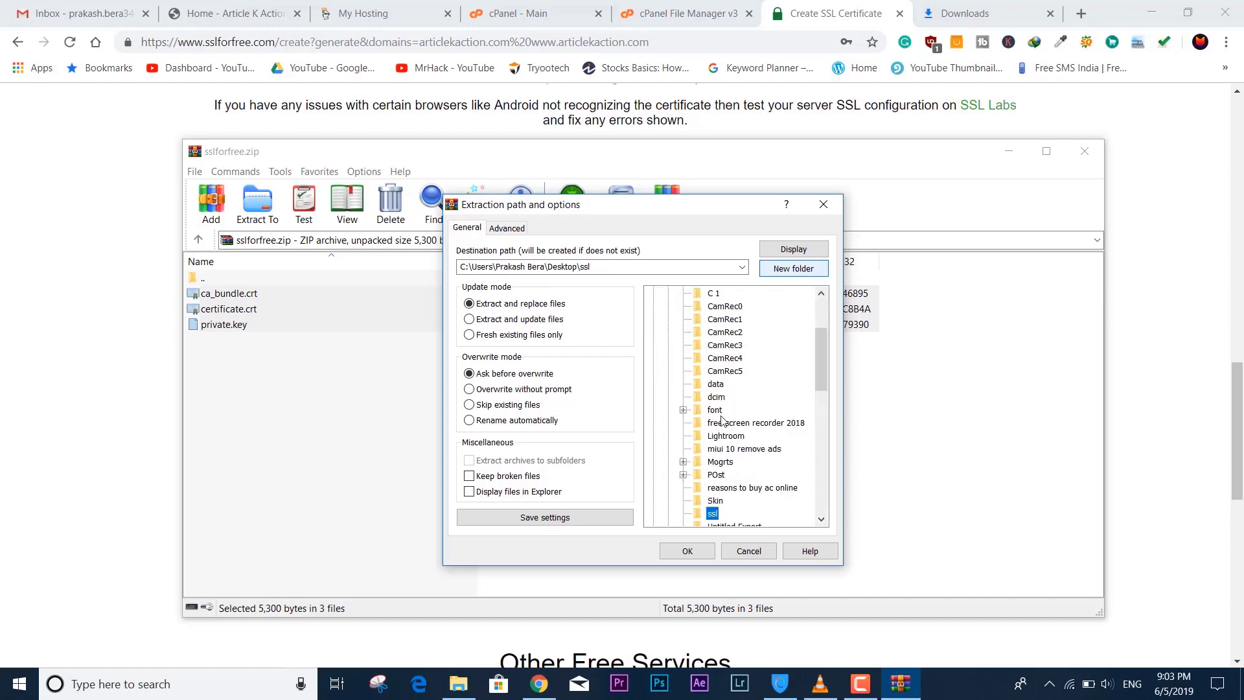
pyautogui.click(674, 551)
pyautogui.click(1076, 160)
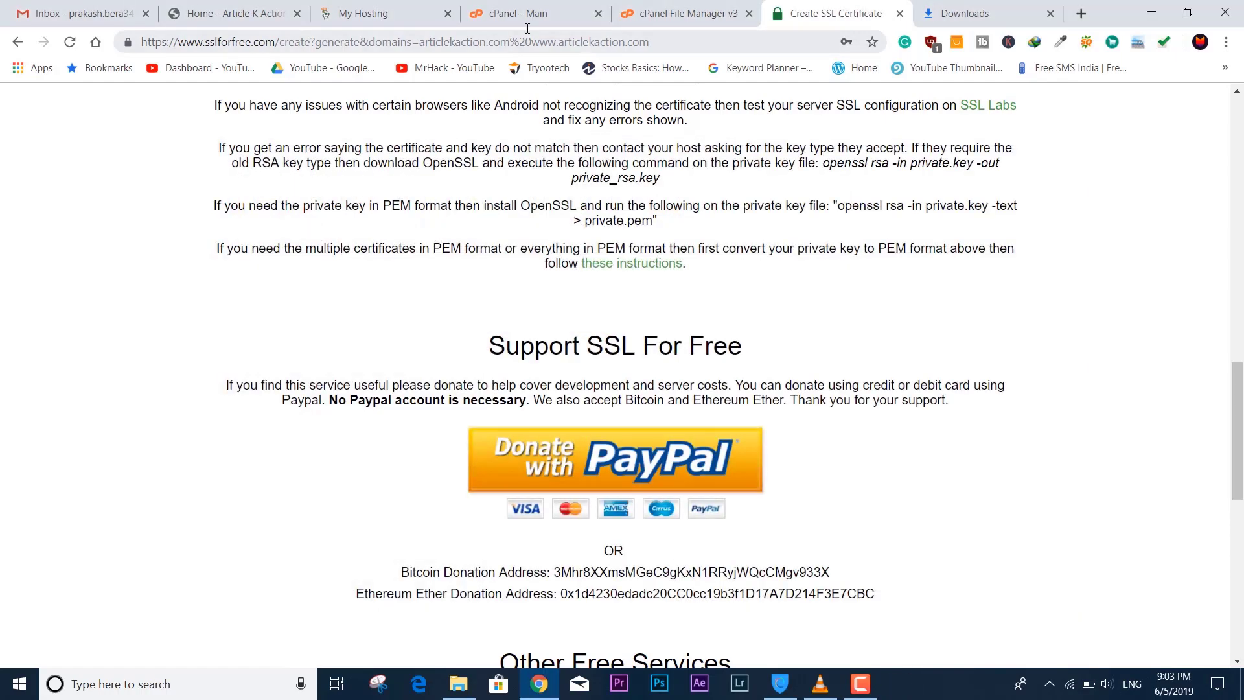
# Step: Go back to the top of the generated certificate page and switch to the cPanel main page
pyautogui.click(737, 5)
pyautogui.click(803, 9)
pyautogui.scroll(15, 718, 313)
pyautogui.scroll(5, 718, 313)
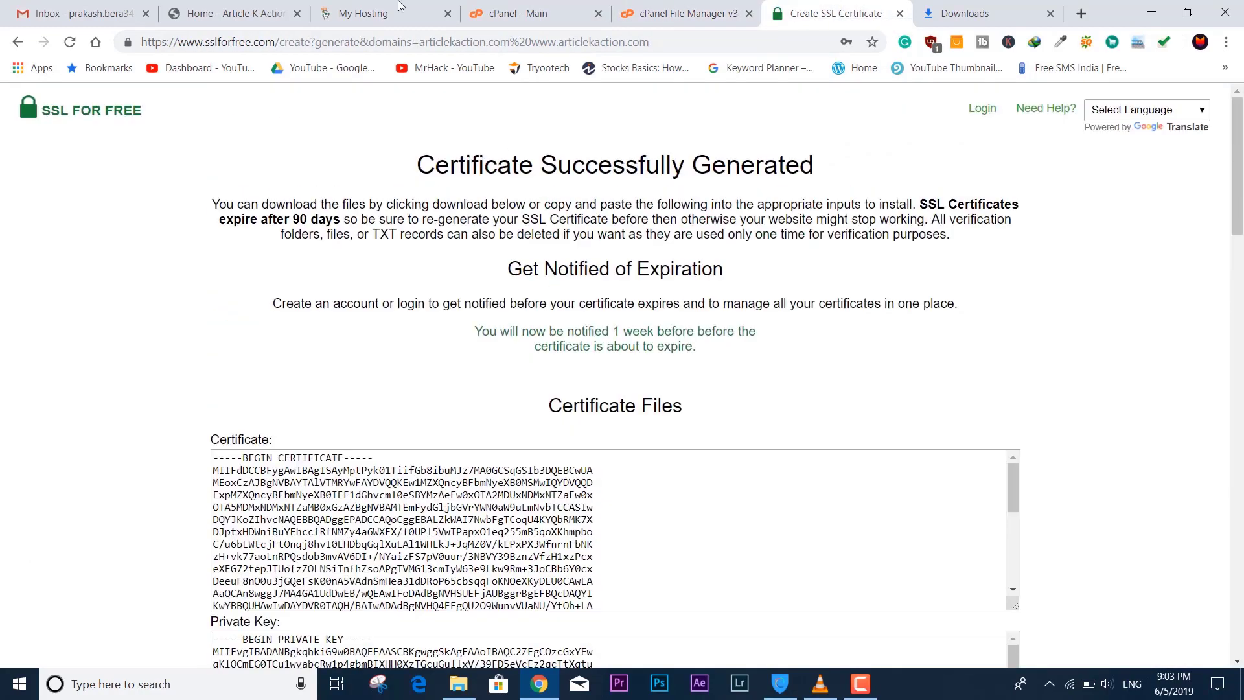
pyautogui.click(681, 13)
pyautogui.click(564, 7)
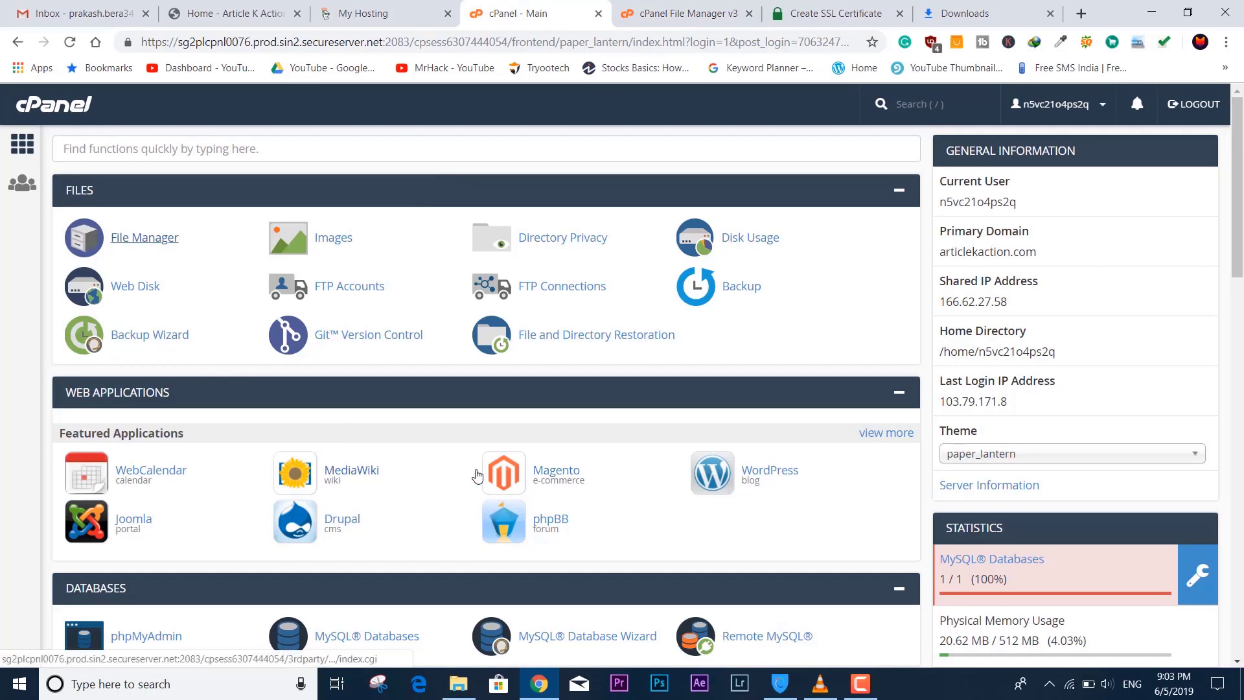
# Step: Open SSL/TLS in the Security section and go to the page for managing private keys
pyautogui.scroll(-7, 477, 477)
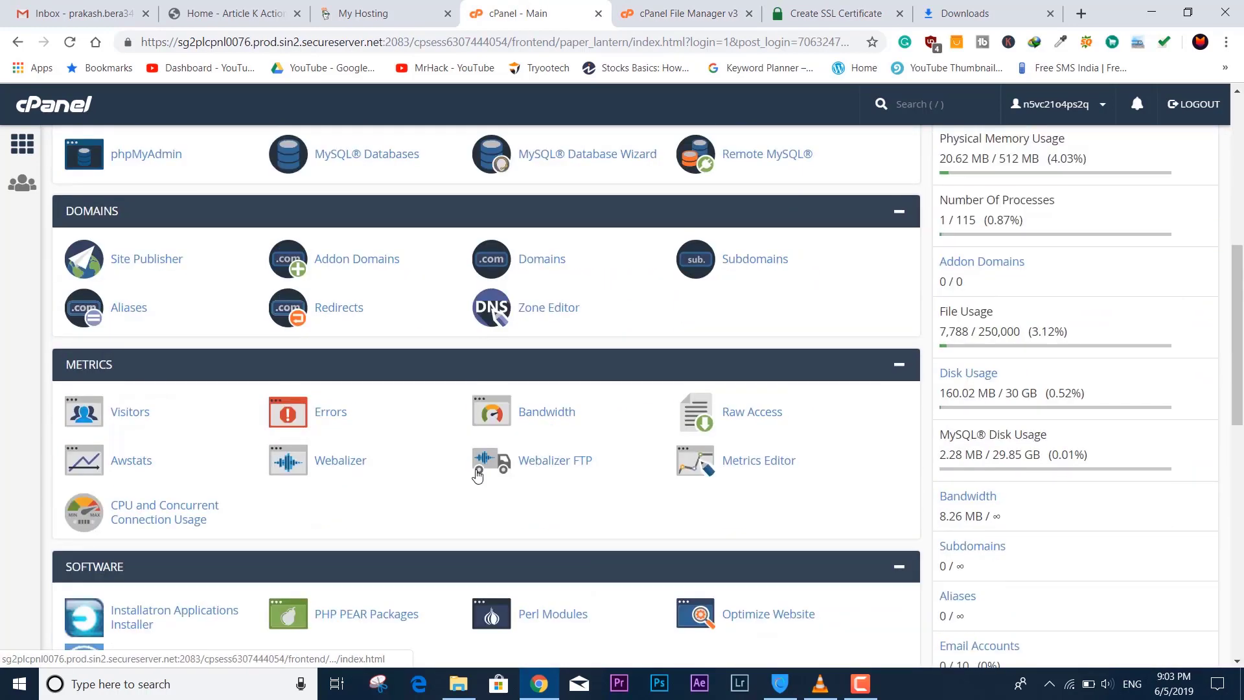
pyautogui.scroll(-8, 477, 476)
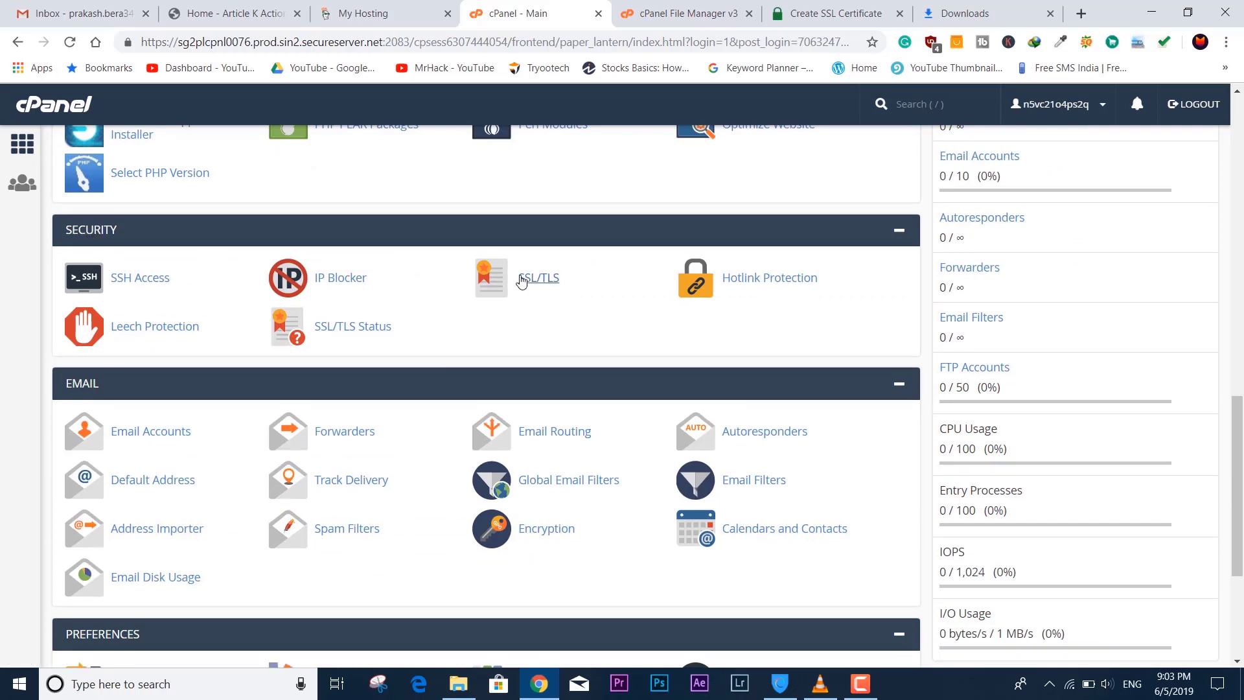
pyautogui.click(523, 279)
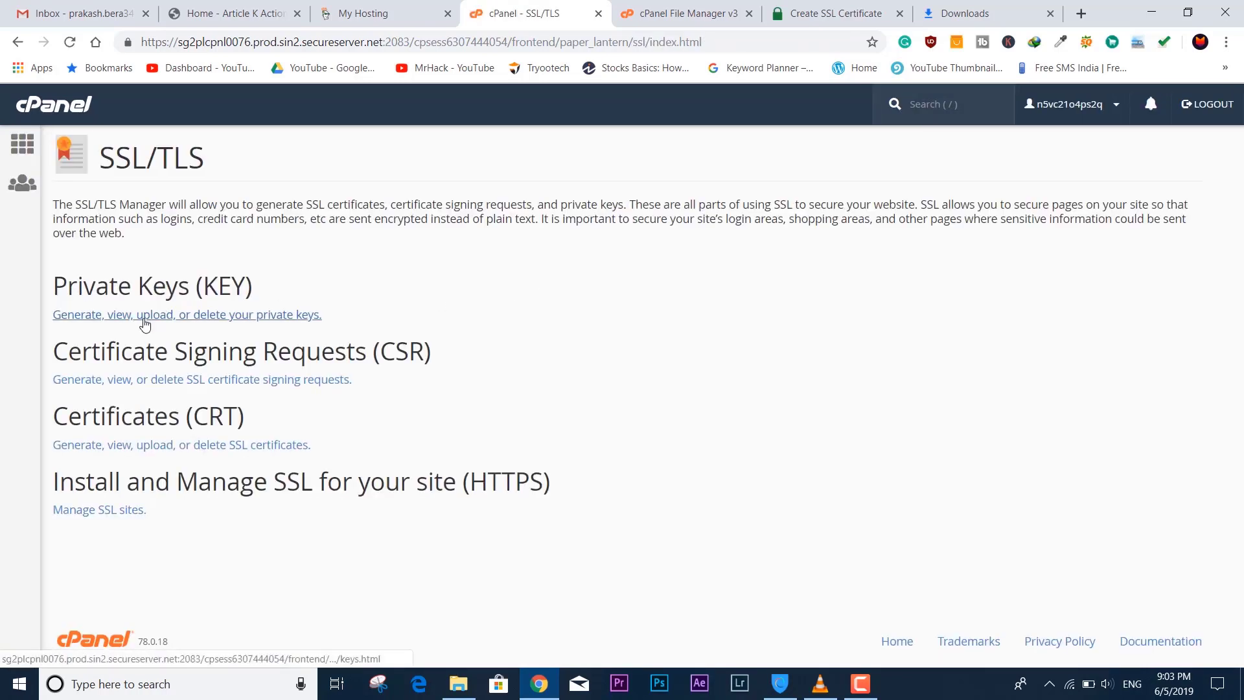
pyautogui.click(138, 316)
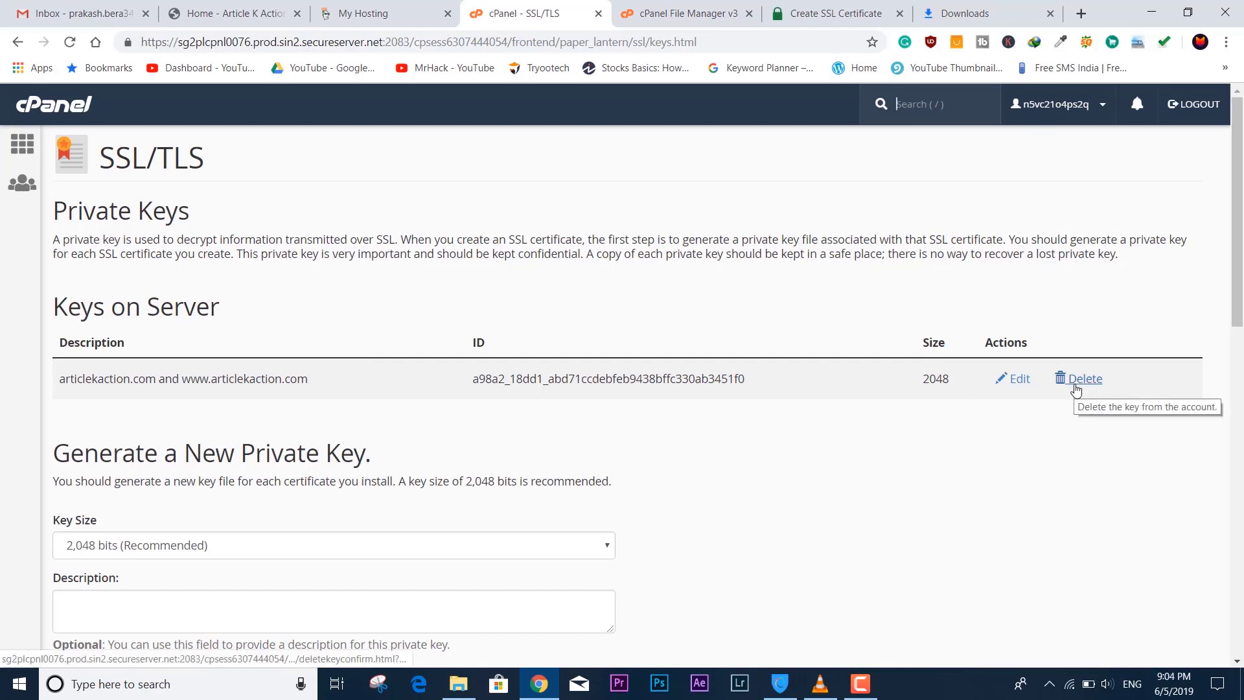
# Step: Check the site's security status at articlekaction.com, glance at the generated certificate and File Manager pages, and return to the private keys page
pyautogui.click(227, 13)
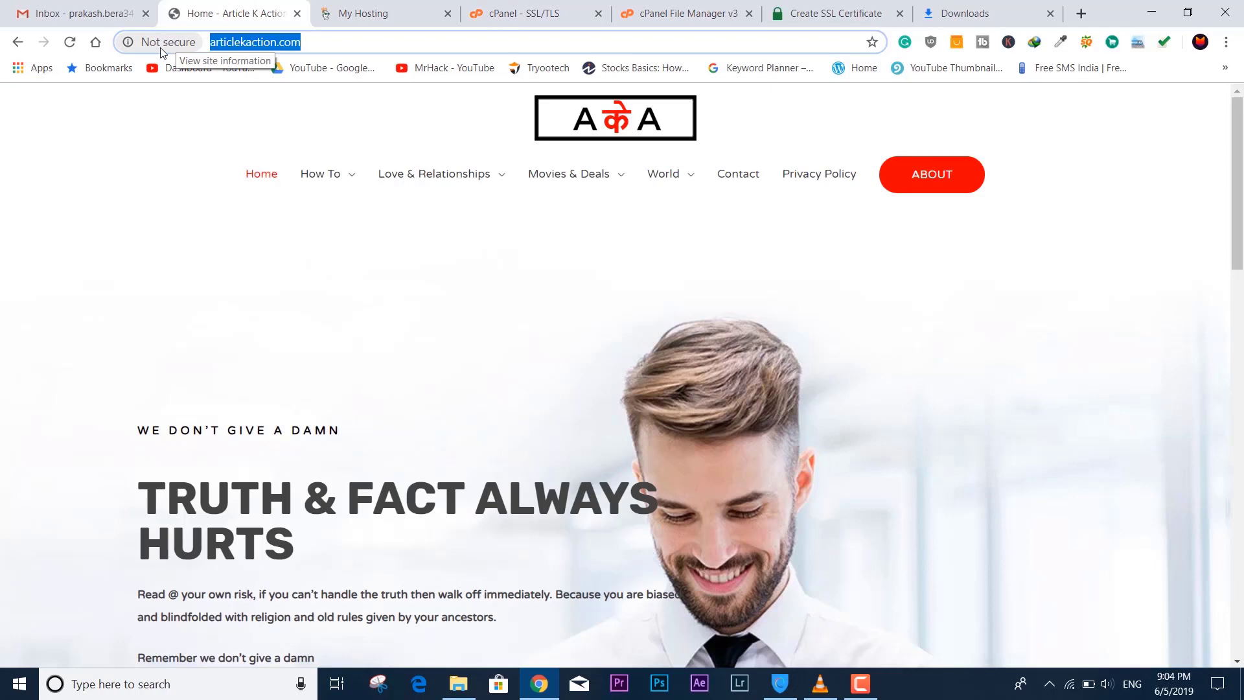
pyautogui.click(788, 14)
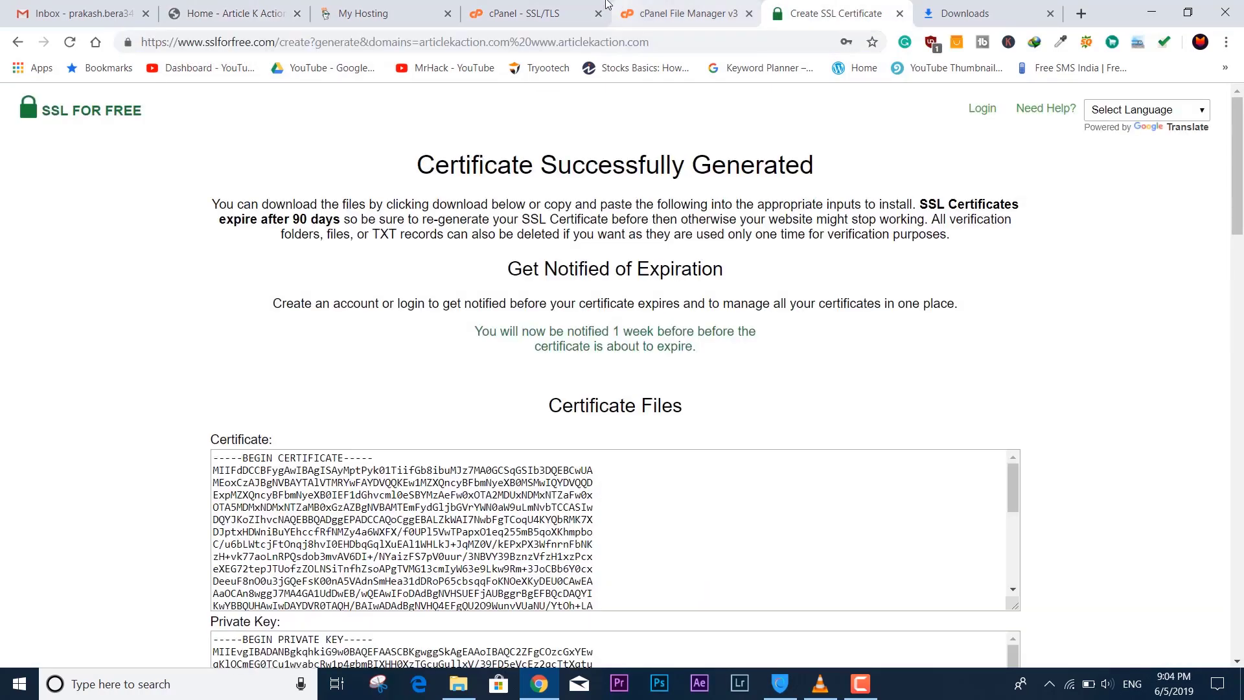
pyautogui.click(707, 9)
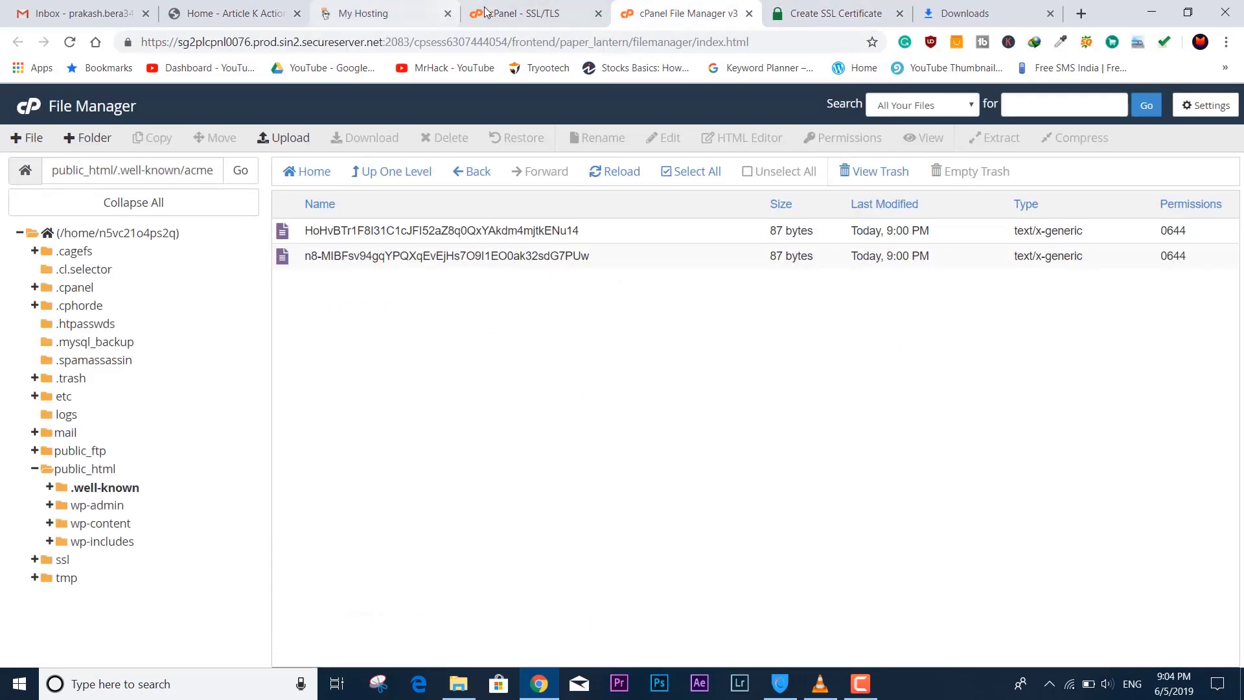
pyautogui.click(508, 18)
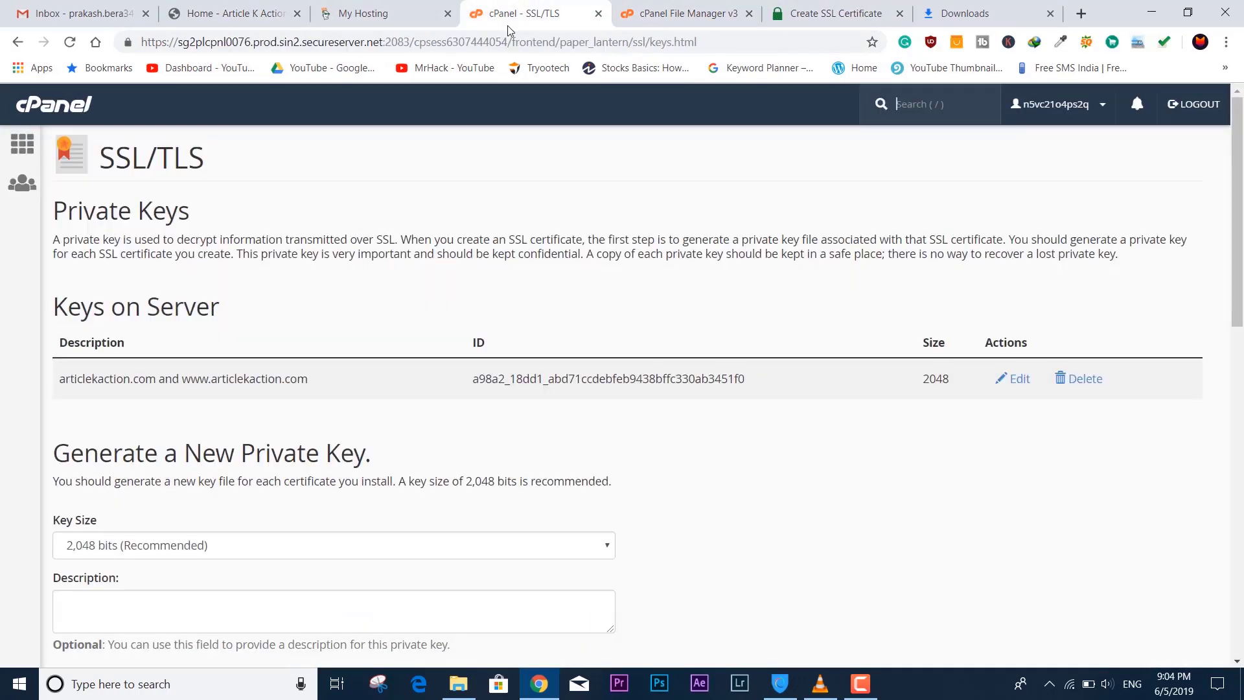
# Step: Delete the old articlekaction.com private key together with its dependent certificate and go back to the private keys page
pyautogui.click(1080, 378)
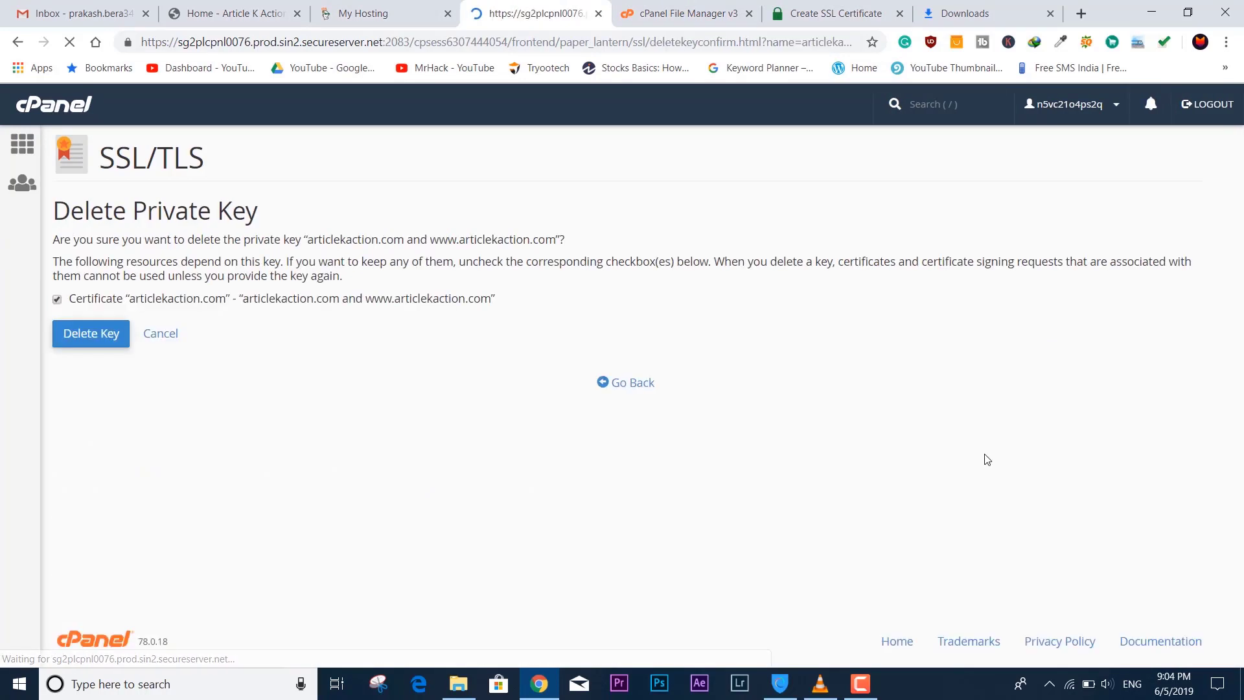
pyautogui.click(100, 333)
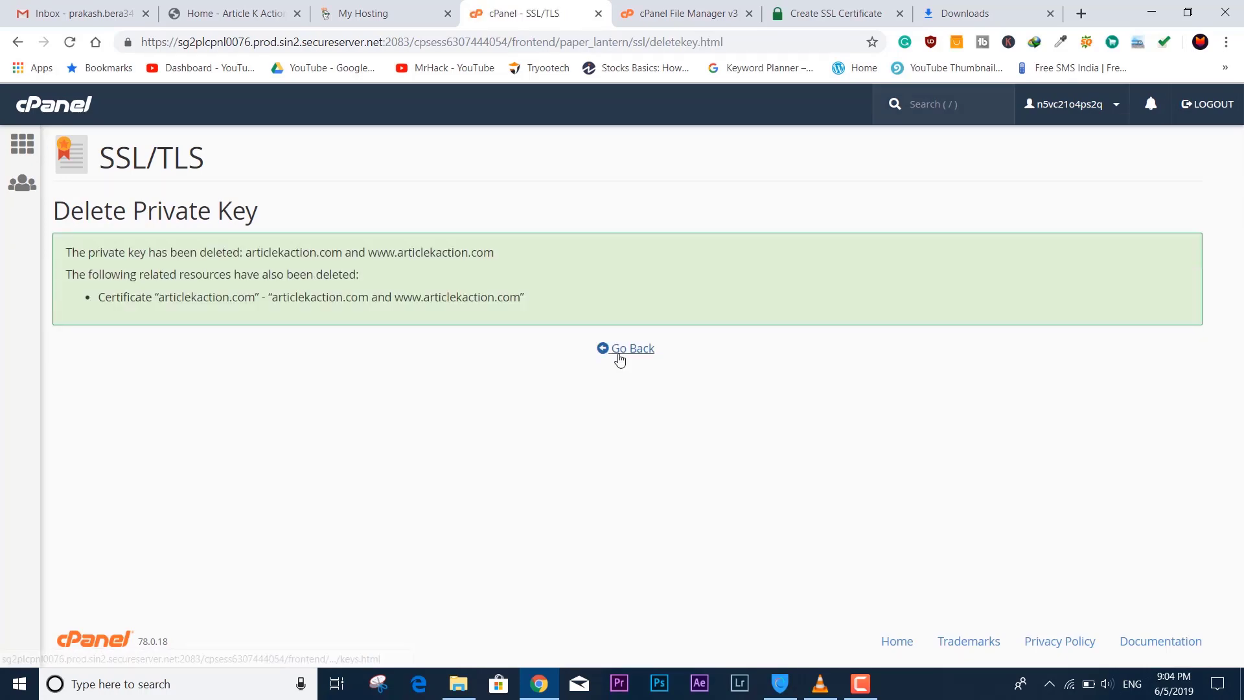
pyautogui.click(620, 353)
# Step: Upload private.key from the Desktop ssl folder as a new private key, leaving the description empty
pyautogui.scroll(-6, 337, 425)
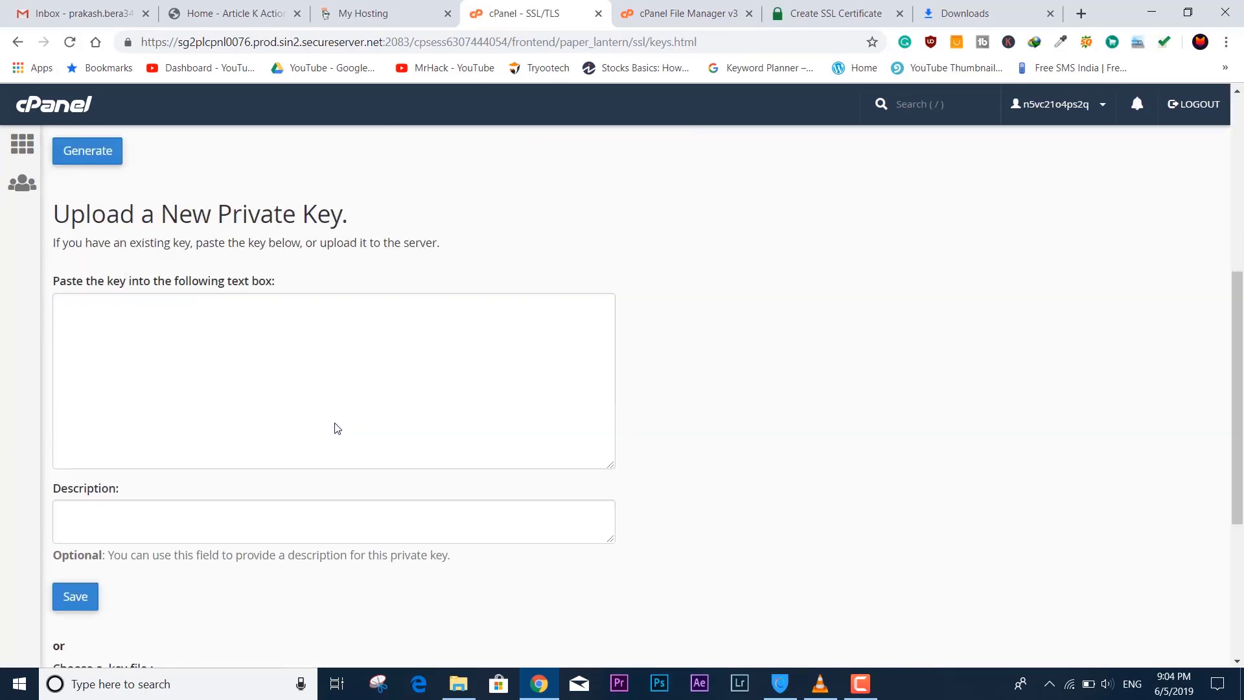
pyautogui.scroll(5, 199, 398)
pyautogui.scroll(-6, 172, 438)
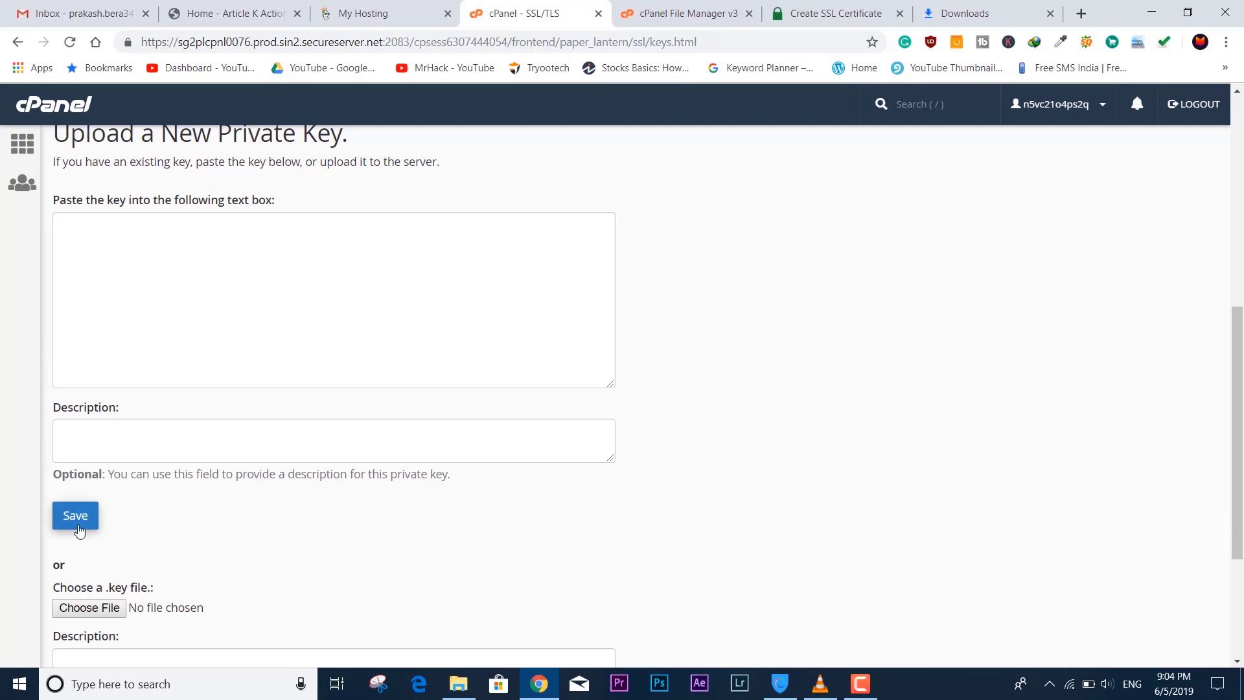
pyautogui.click(89, 607)
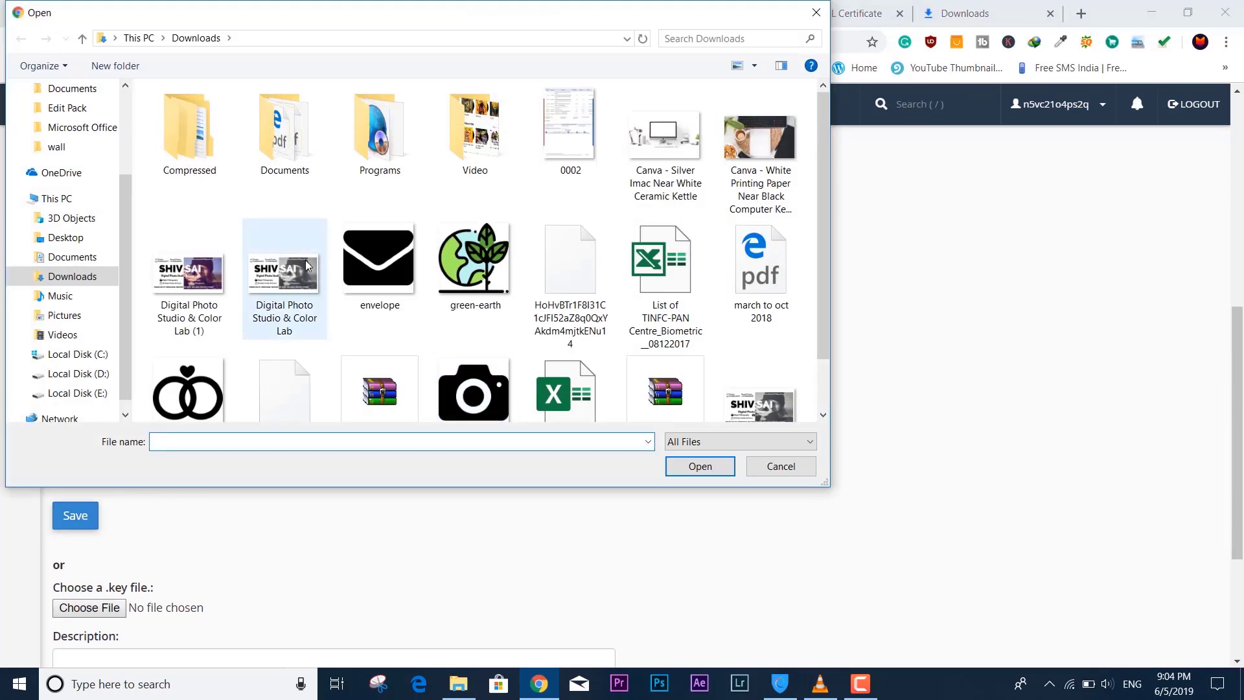
pyautogui.click(74, 238)
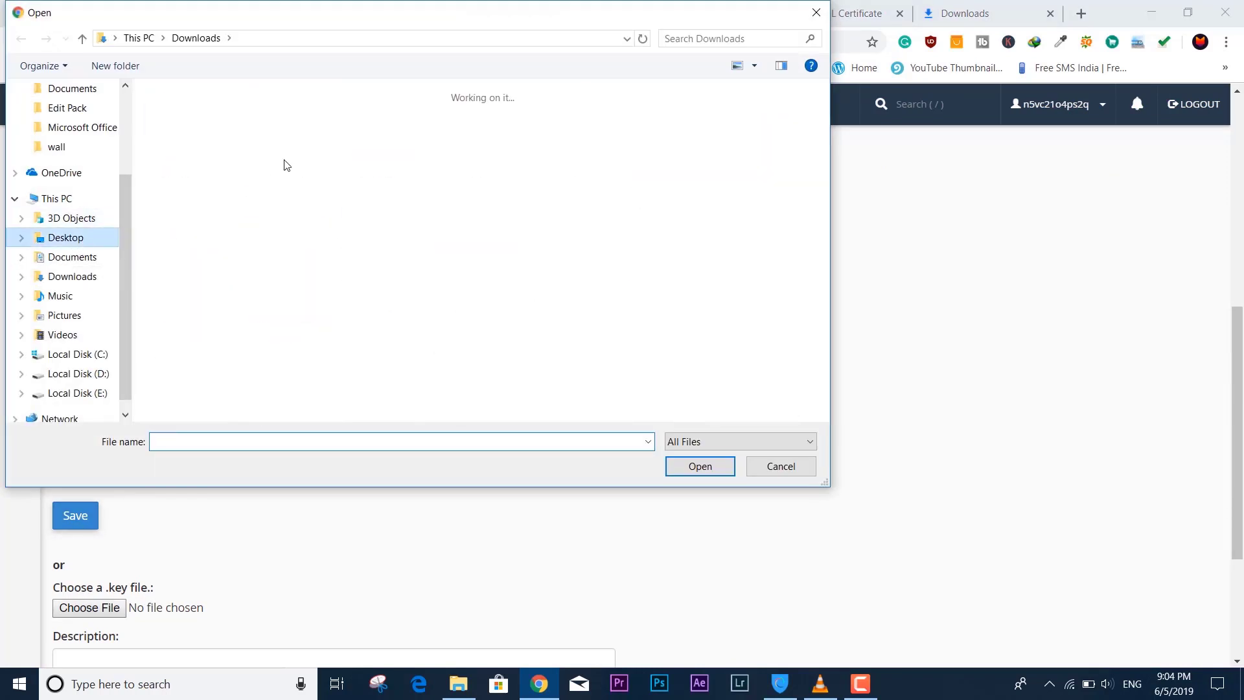
pyautogui.write('ssl')
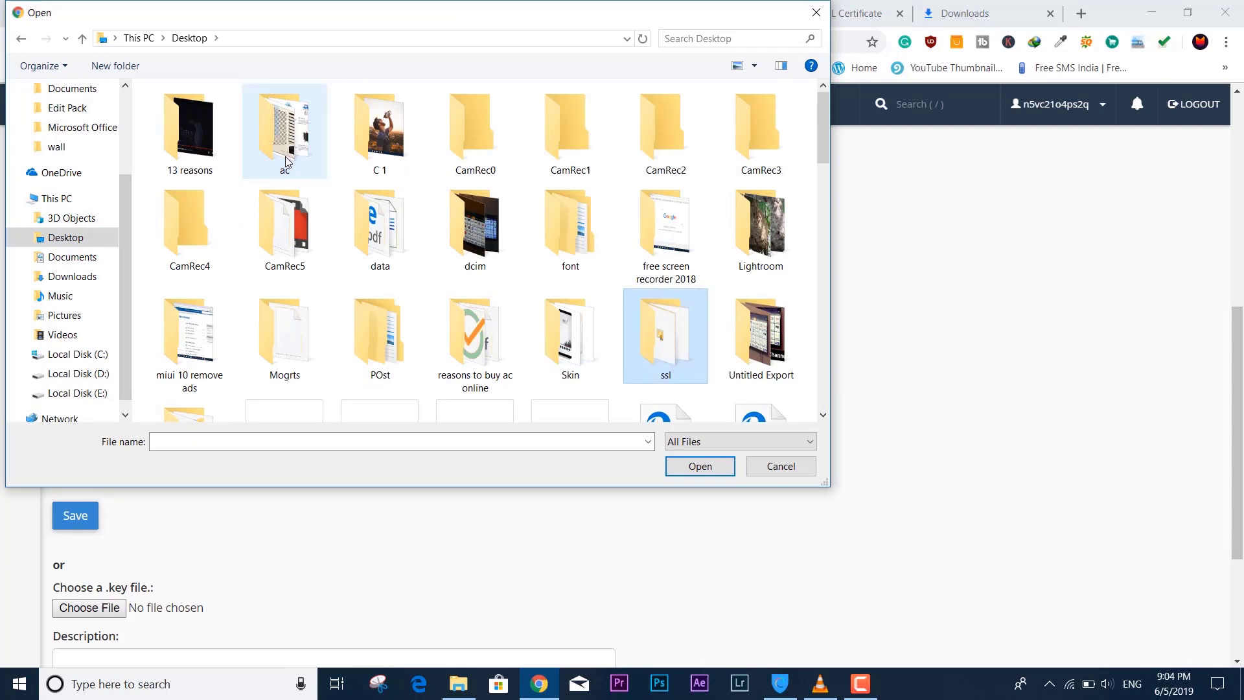
pyautogui.doubleClick(656, 332)
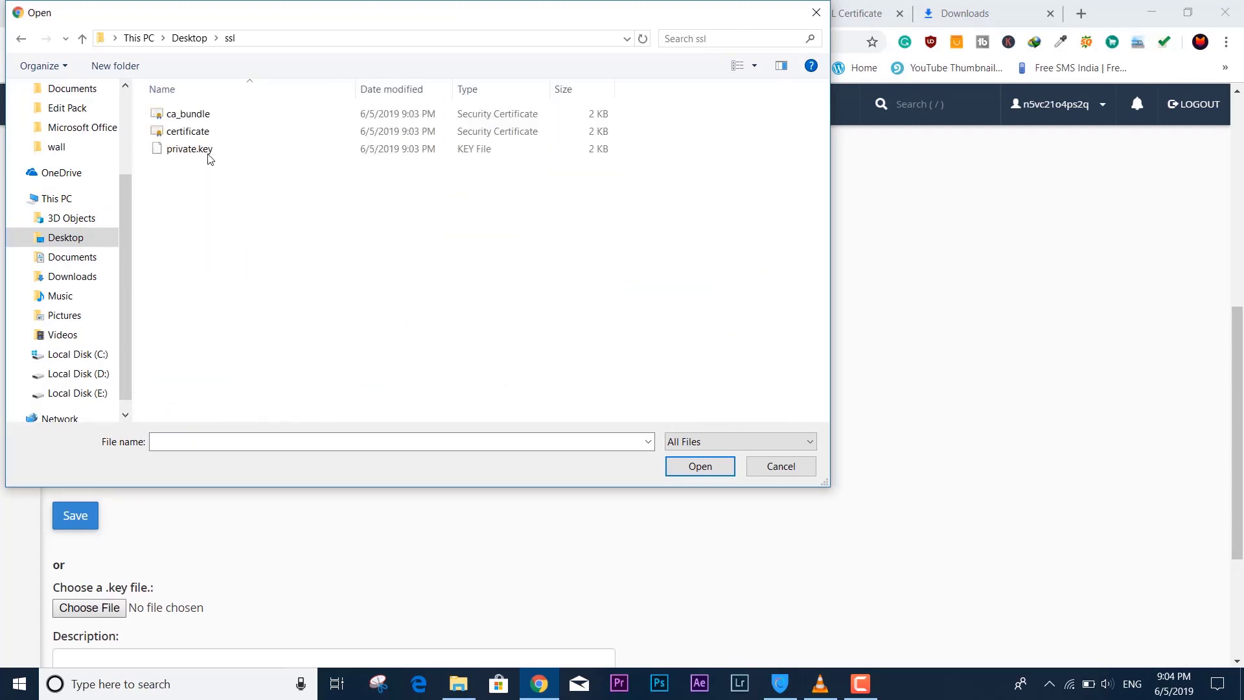
pyautogui.click(189, 149)
pyautogui.click(700, 467)
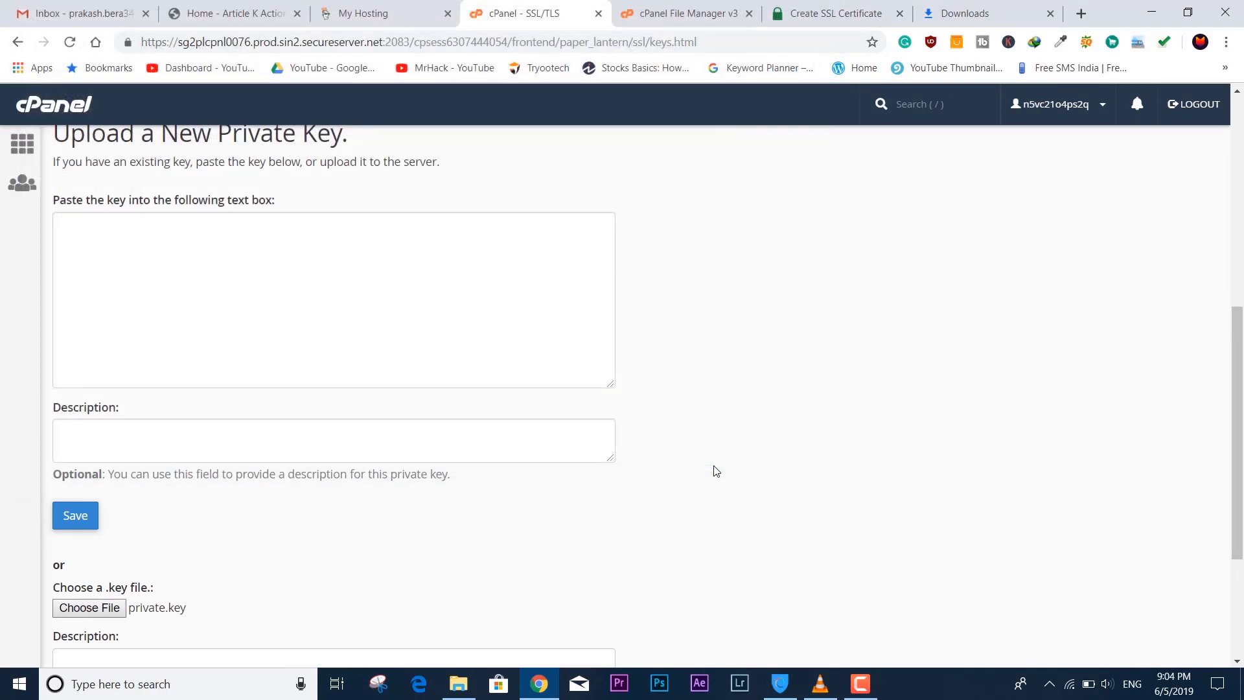
pyautogui.scroll(-3, 716, 471)
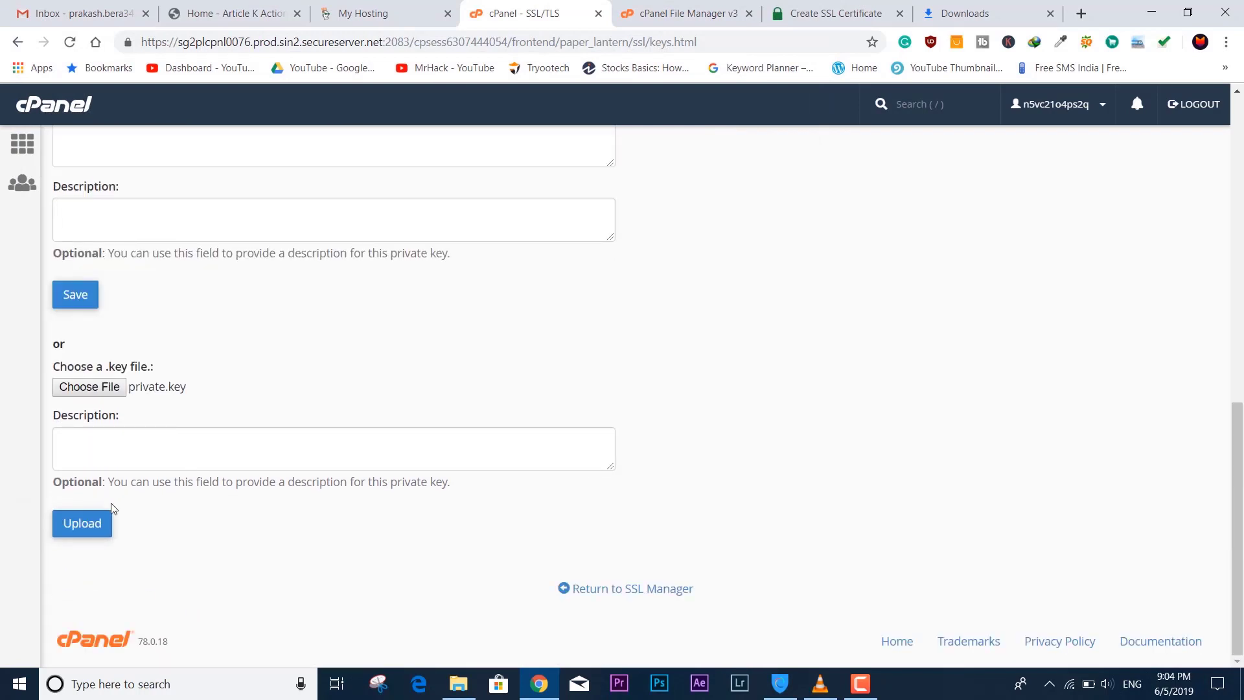
pyautogui.click(83, 525)
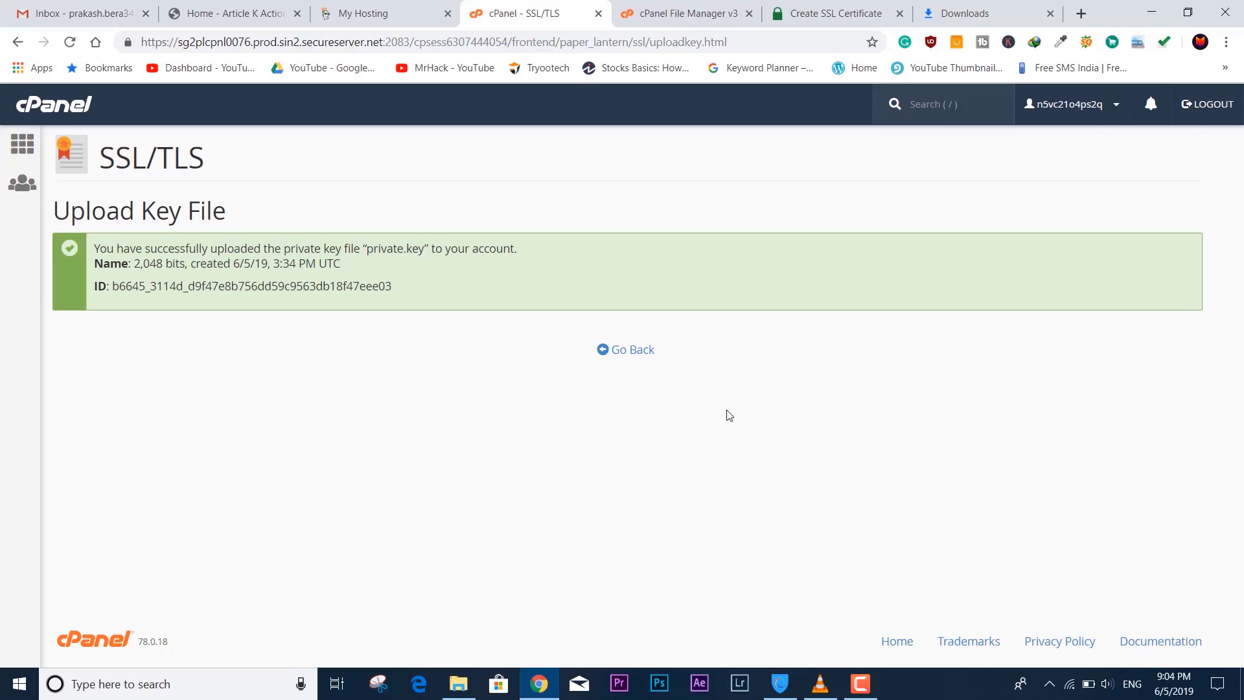
# Step: Go back to the private keys page and review the list of keys on the server
pyautogui.click(628, 356)
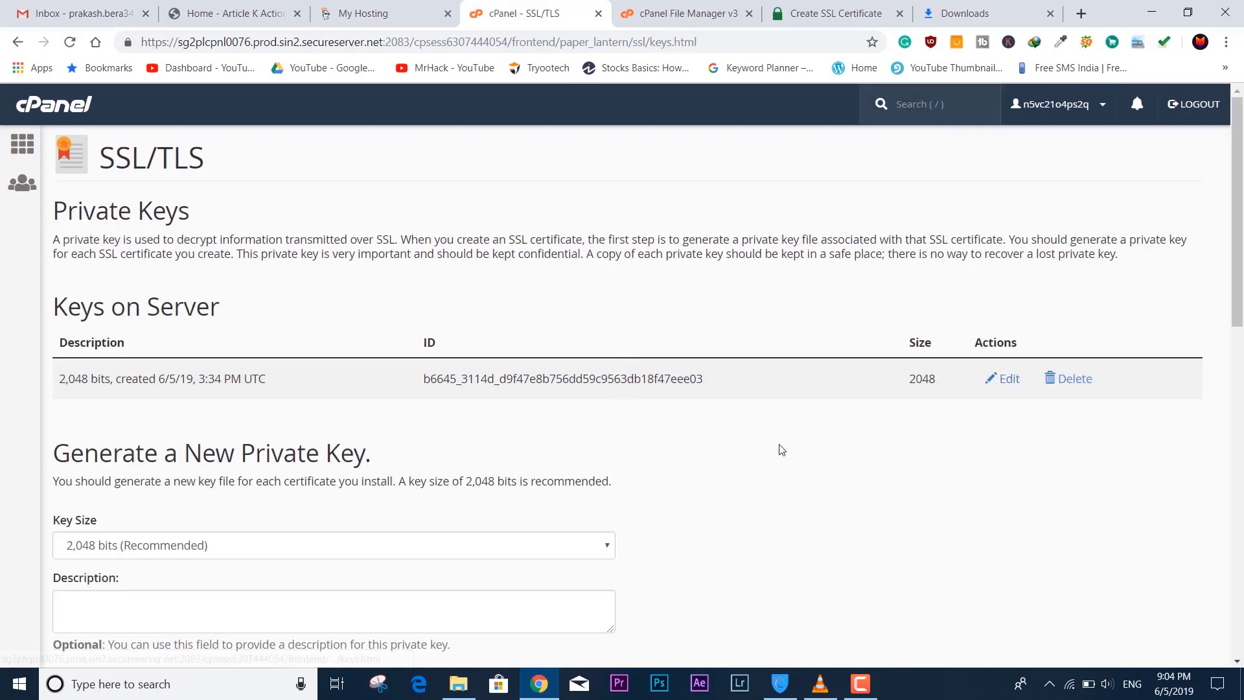
pyautogui.scroll(-5, 697, 452)
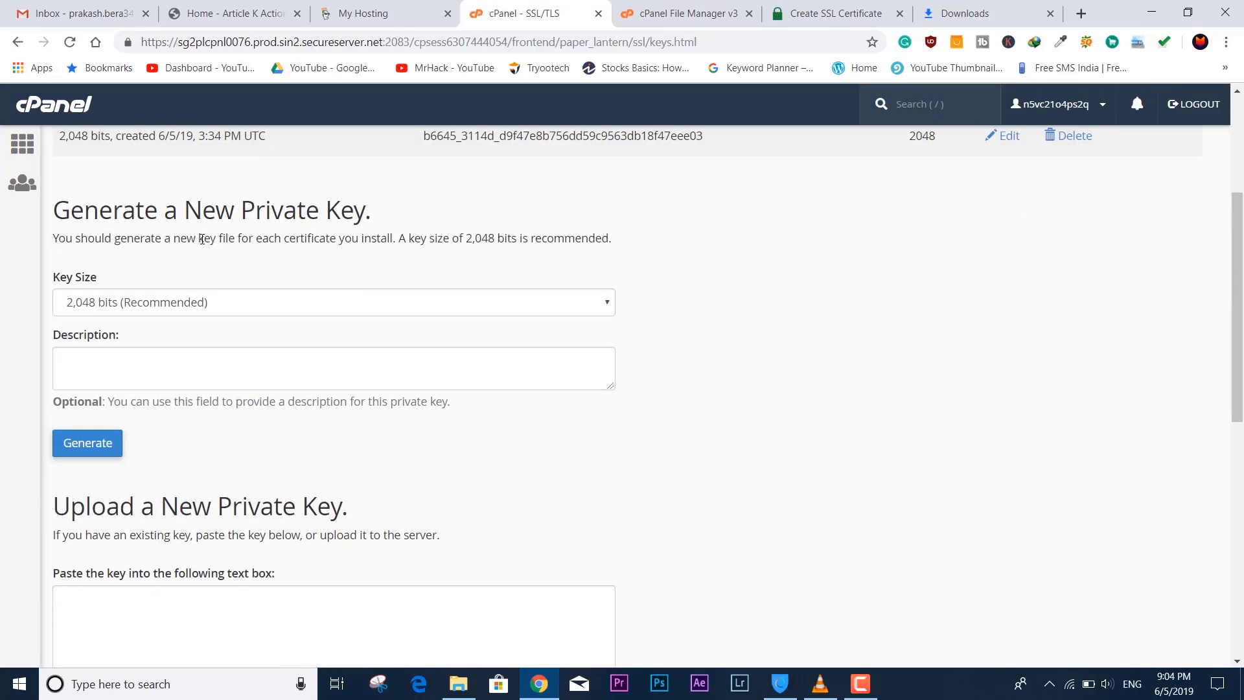
pyautogui.scroll(5, 148, 192)
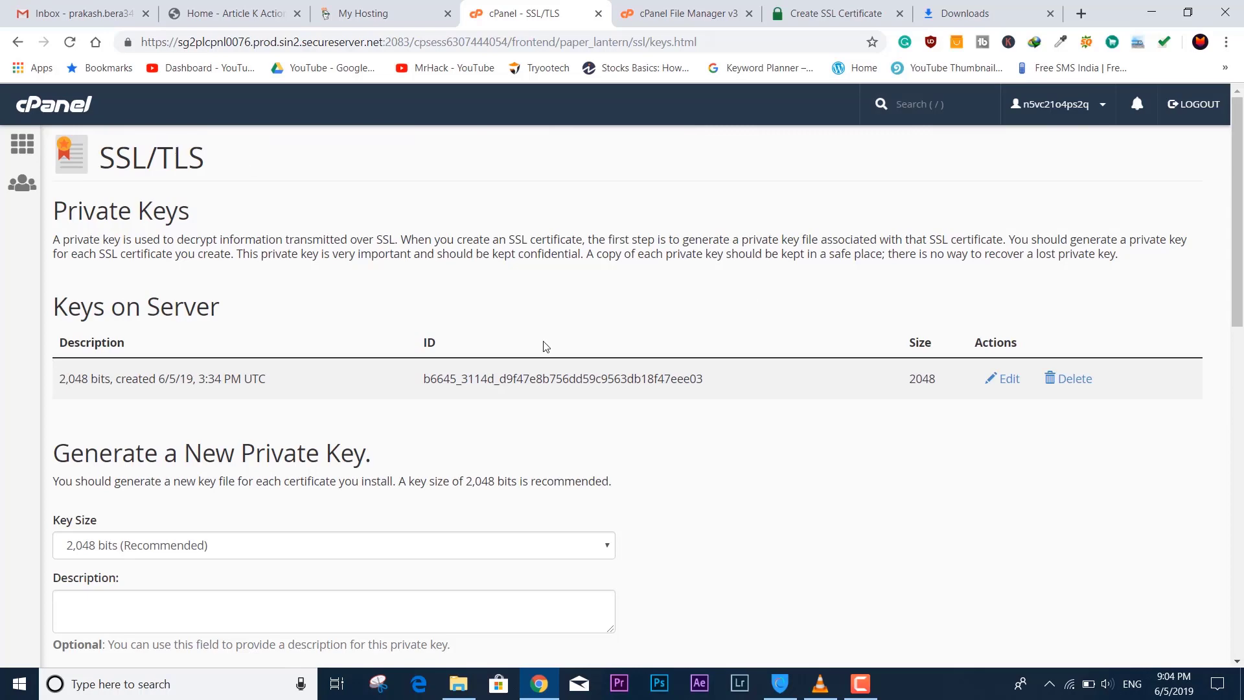
pyautogui.scroll(-7, 436, 359)
pyautogui.scroll(7, 444, 352)
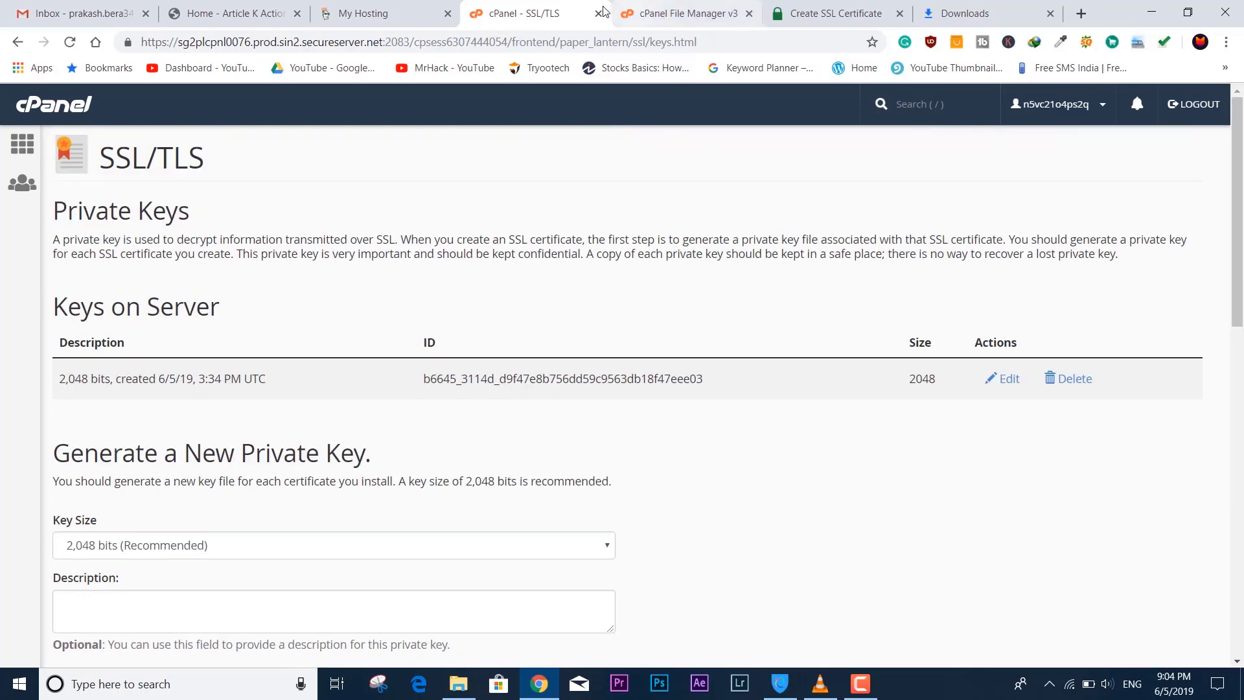
pyautogui.click(17, 42)
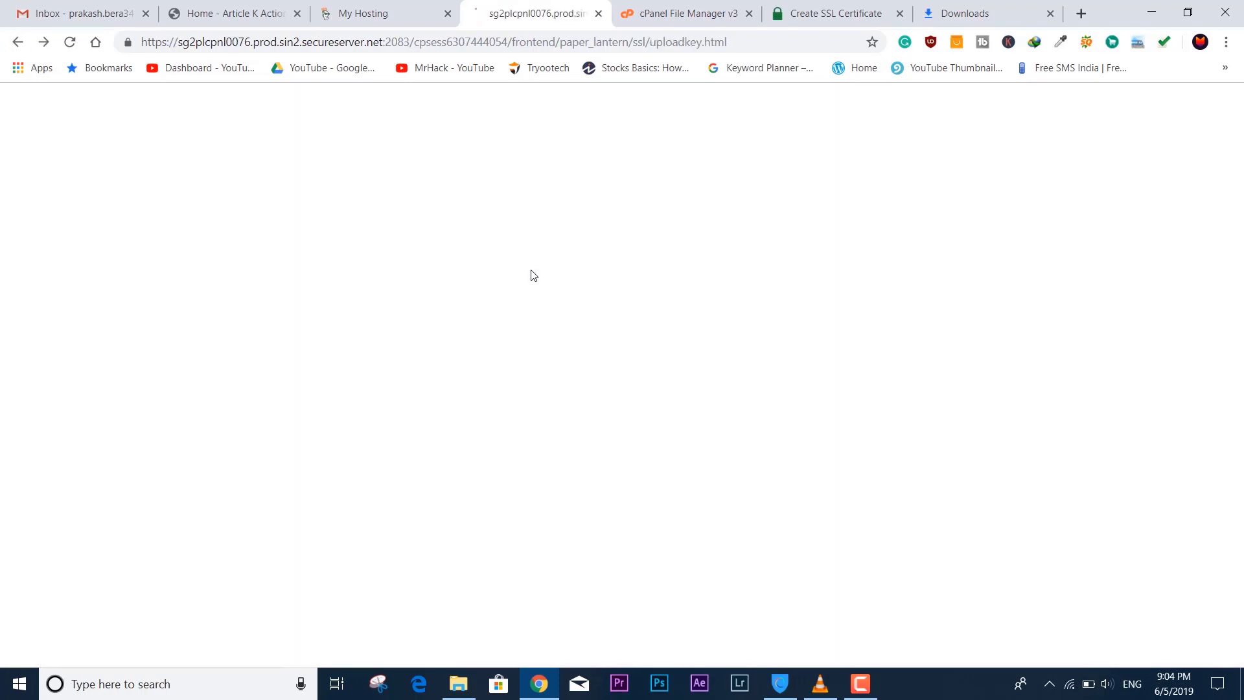
pyautogui.click(19, 48)
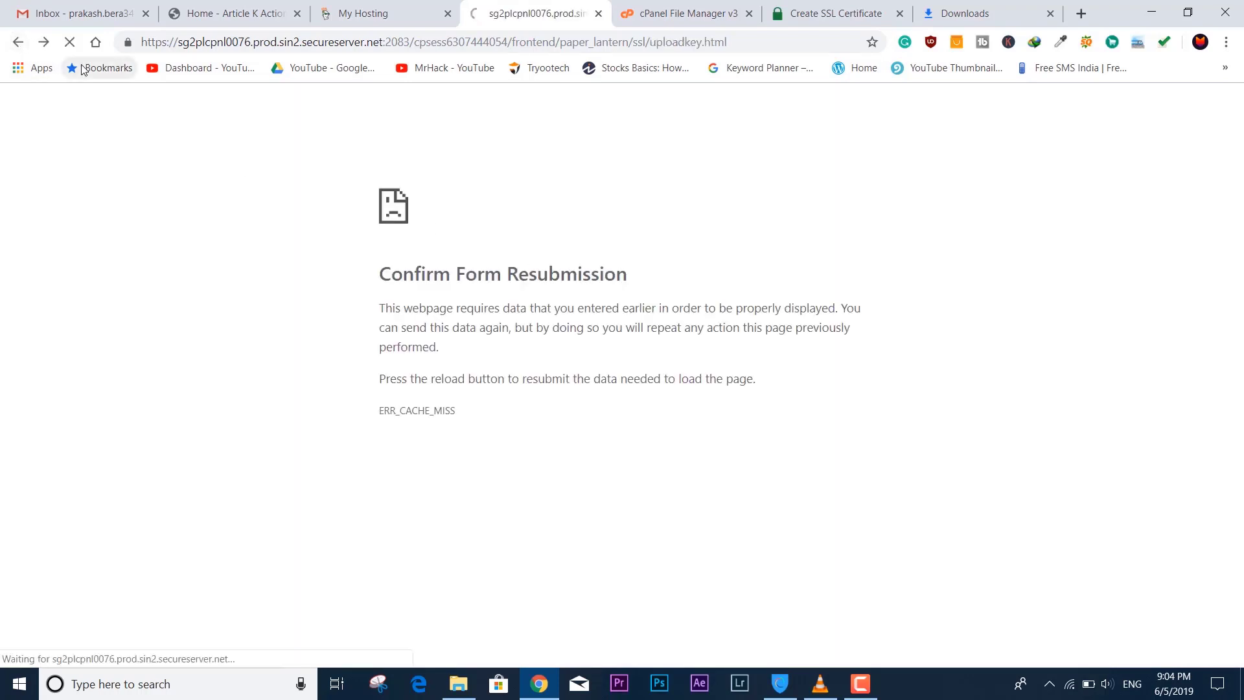
pyautogui.scroll(15, 107, 139)
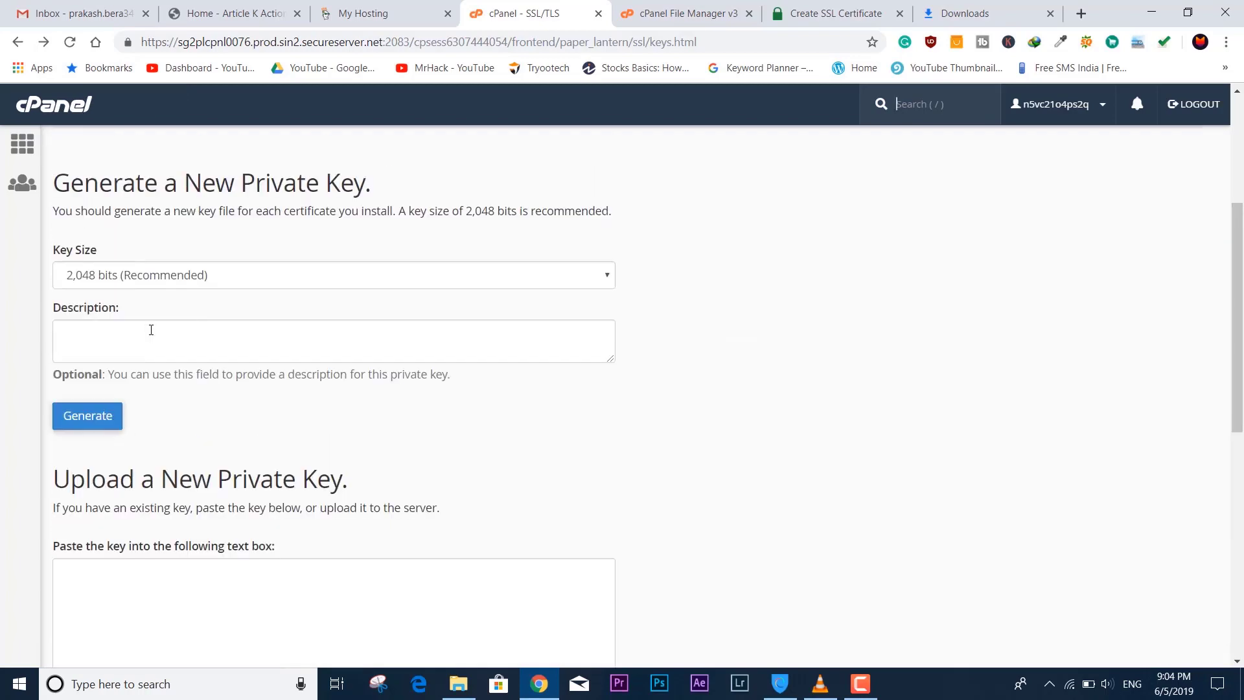
# Step: Return to the cPanel main page, reopen SSL/TLS and go to the page for managing SSL certificates (CRT)
pyautogui.click(70, 105)
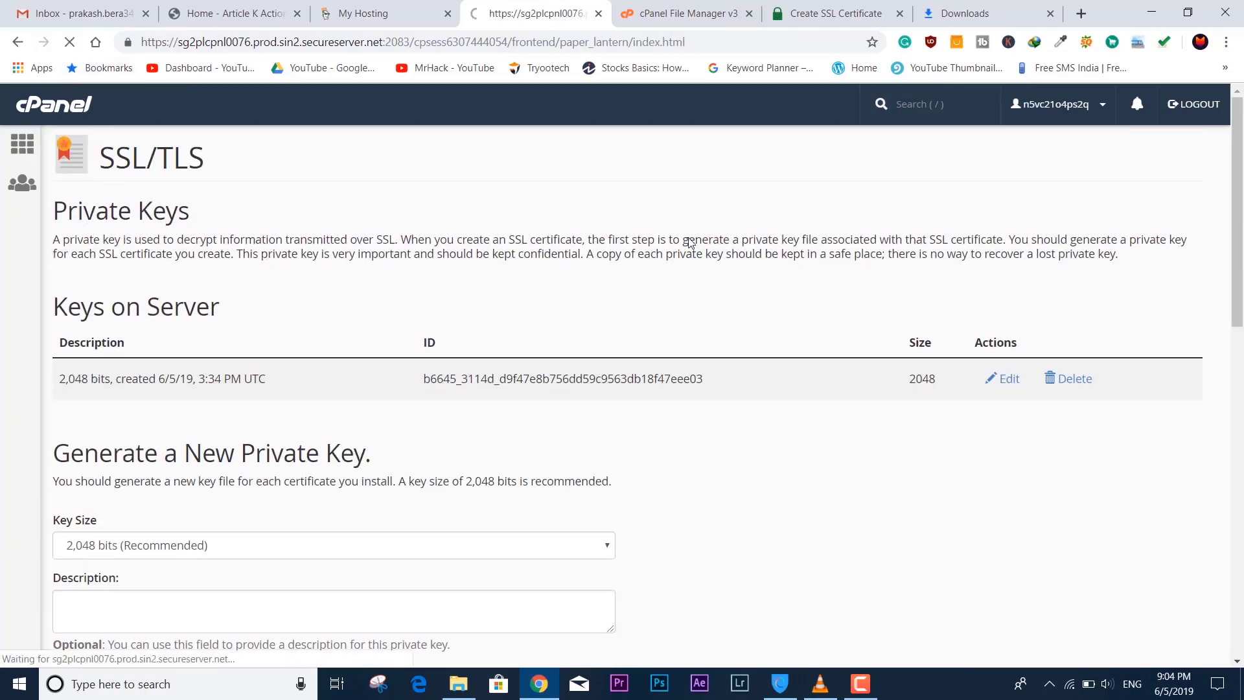
pyautogui.scroll(-4, 690, 243)
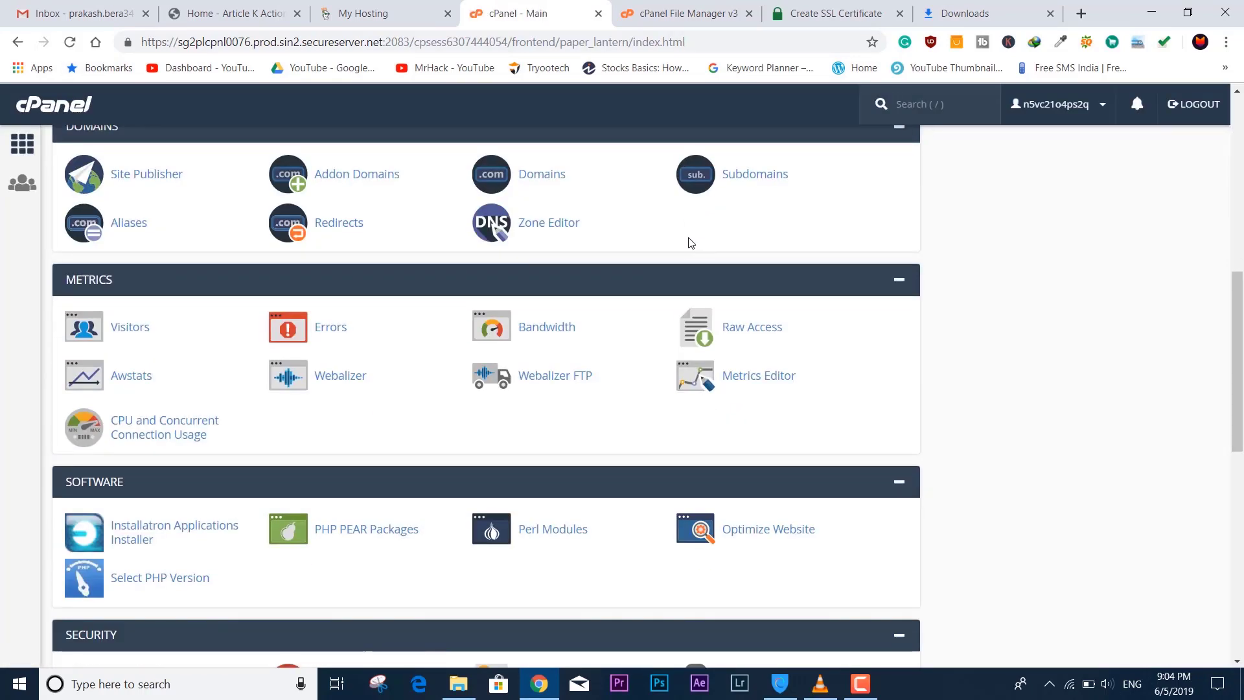
pyautogui.scroll(-10, 690, 244)
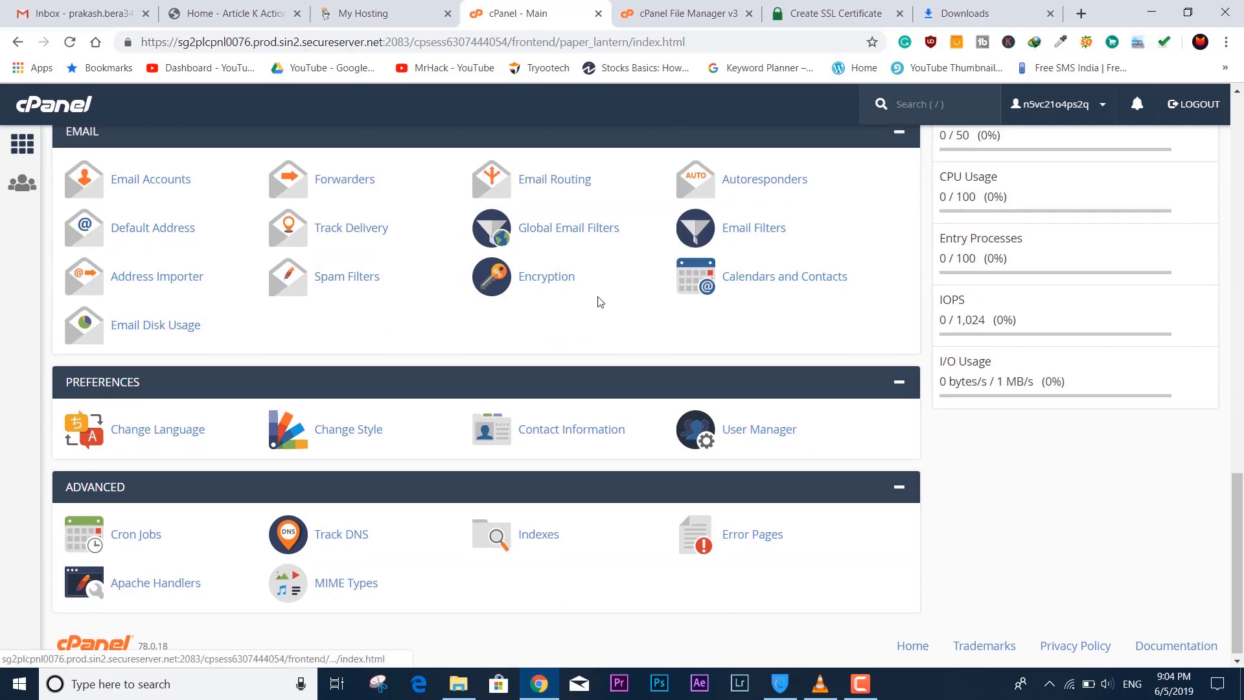
pyautogui.scroll(6, 598, 301)
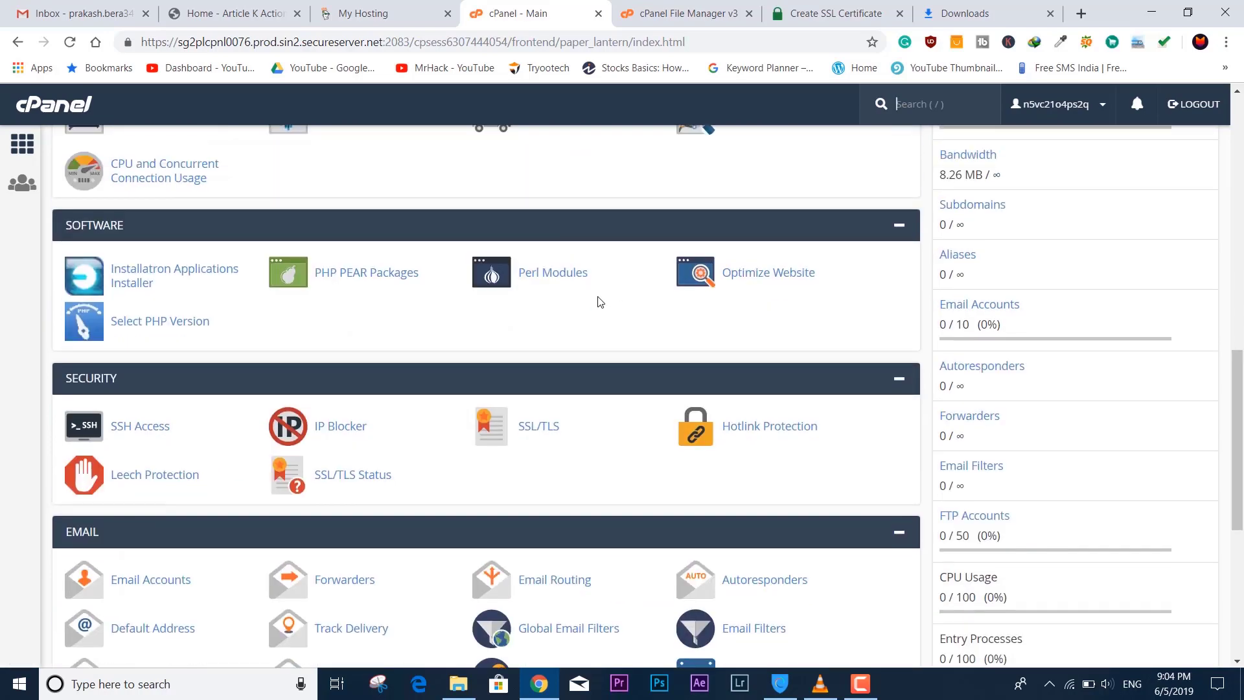
pyautogui.click(536, 426)
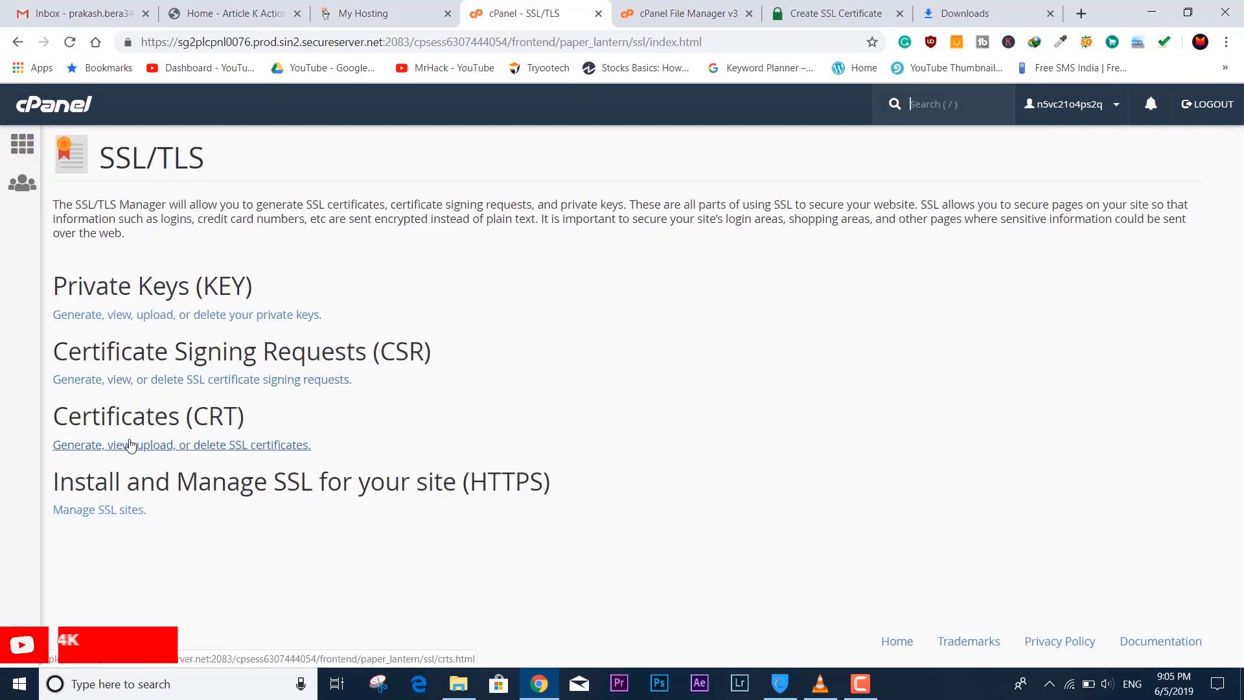
pyautogui.click(175, 452)
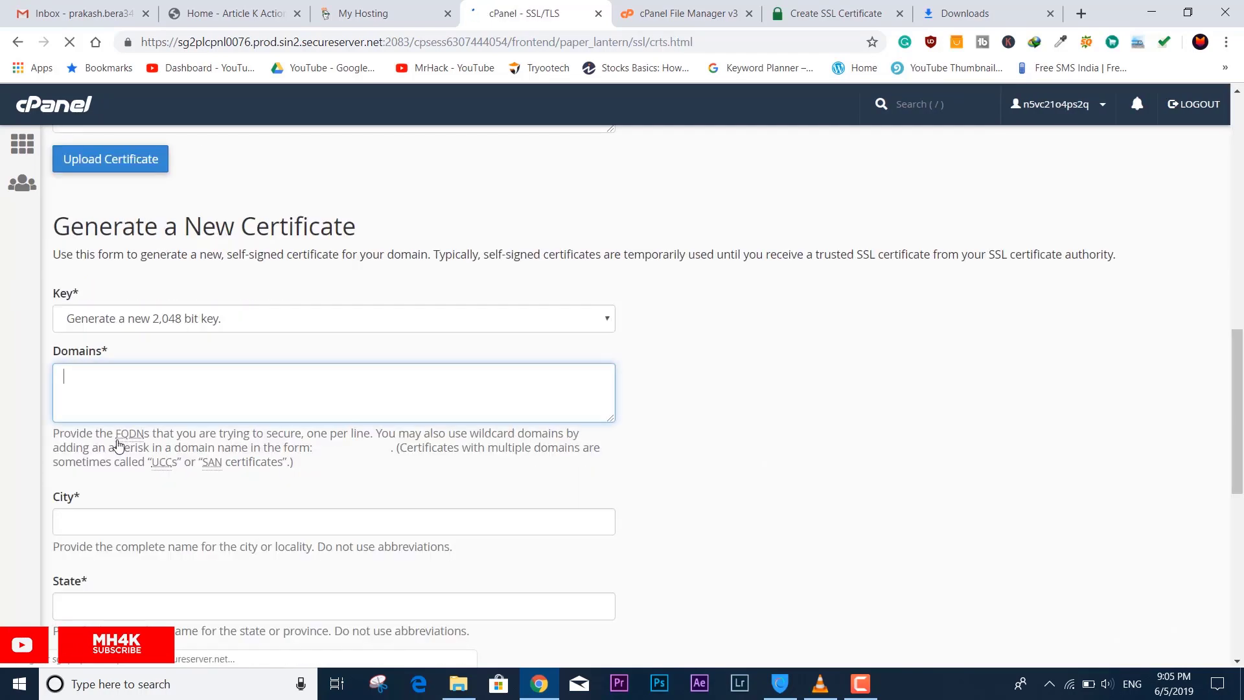
# Step: Upload certificate.crt from the Desktop ssl folder as a new certificate with an empty description and go back to the certificates page
pyautogui.scroll(15, 345, 409)
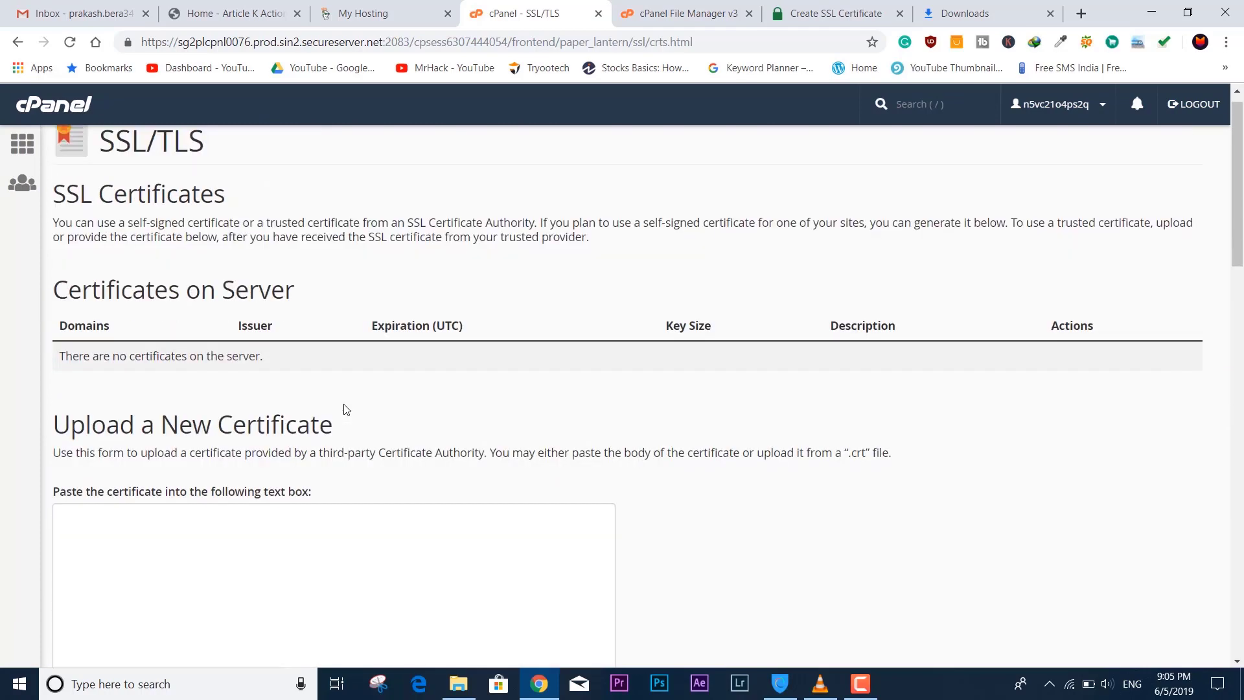
pyautogui.scroll(1, 345, 409)
pyautogui.scroll(-8, 398, 395)
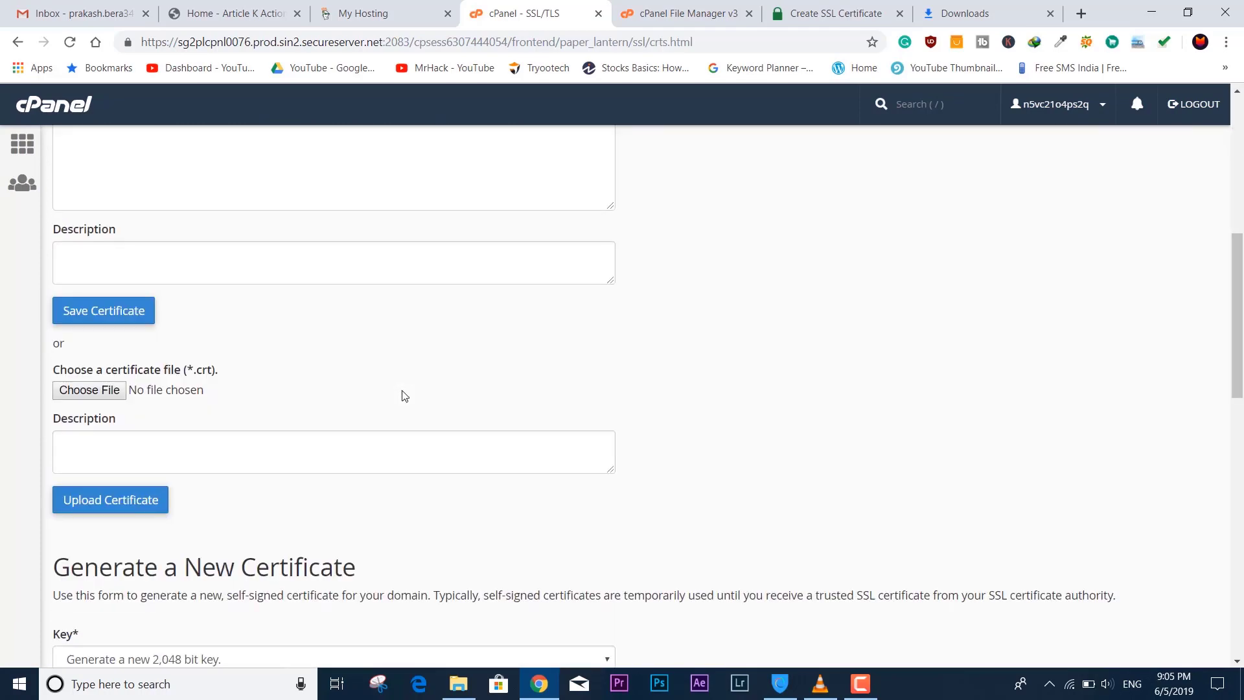
pyautogui.click(123, 391)
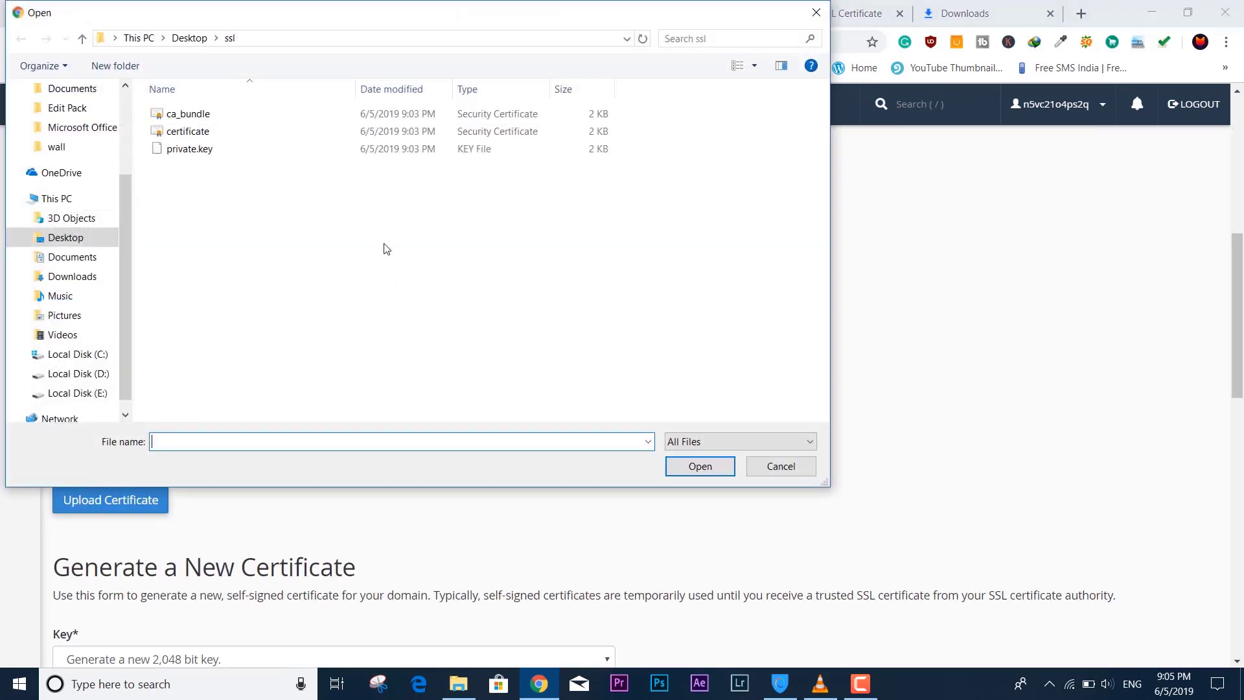
pyautogui.click(237, 133)
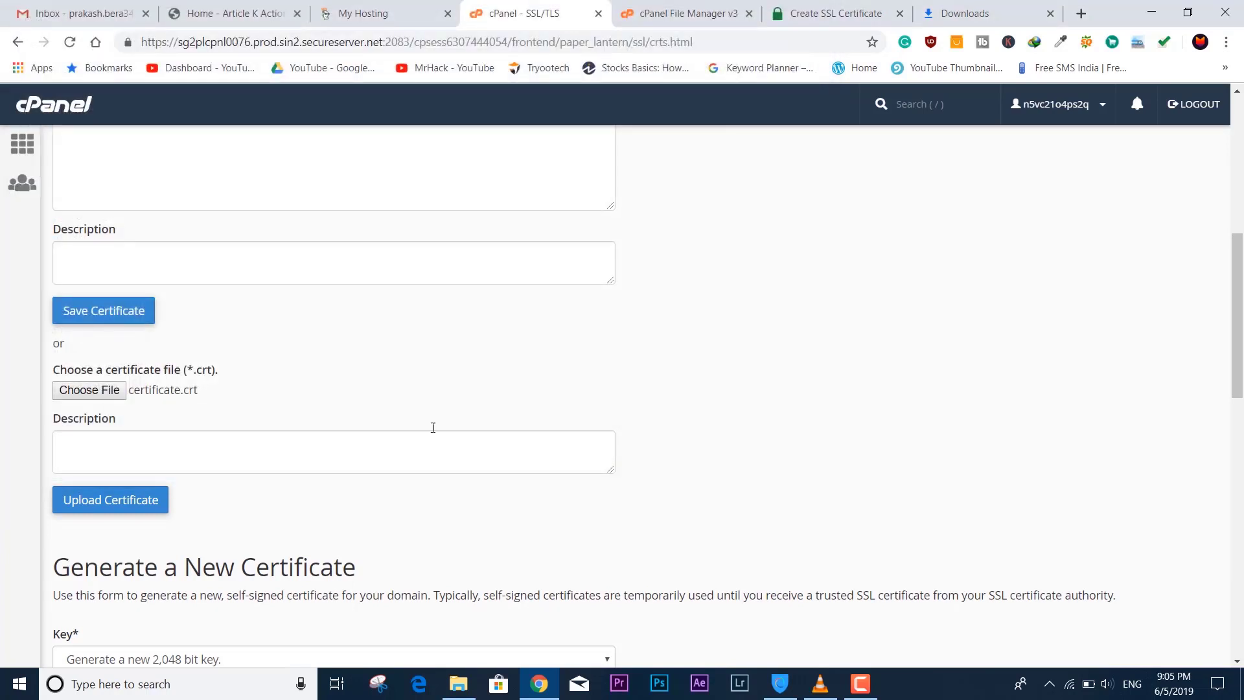
pyautogui.click(113, 504)
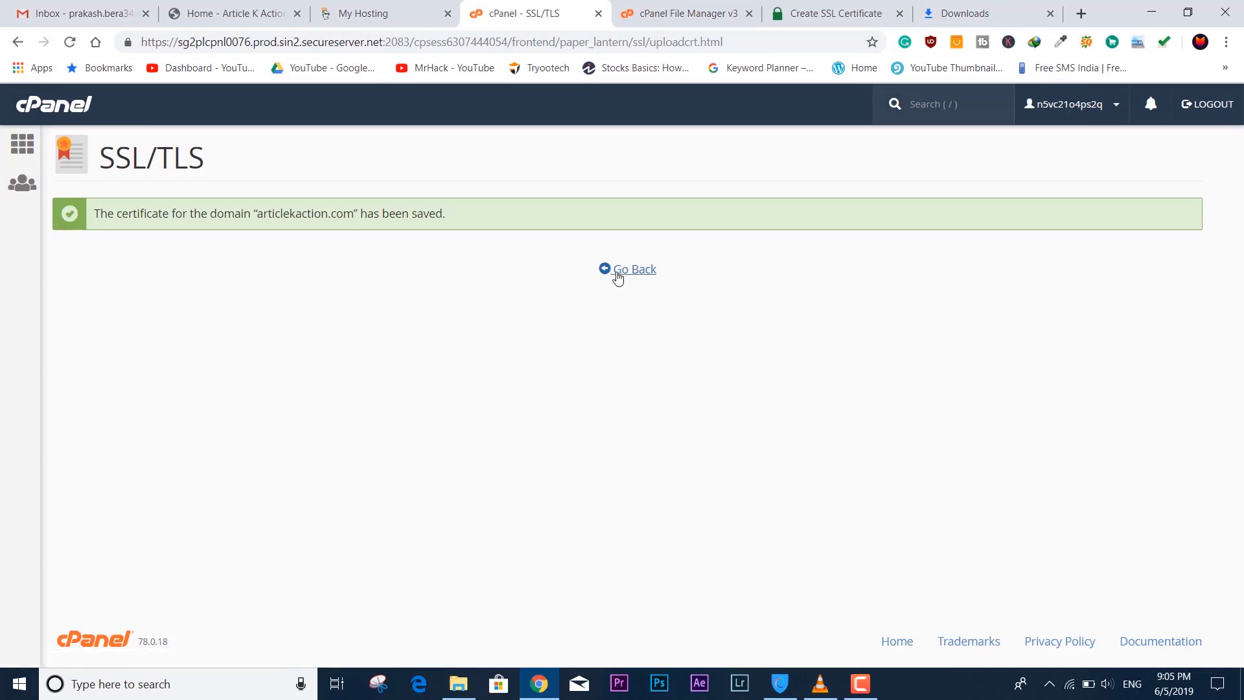
pyautogui.click(618, 273)
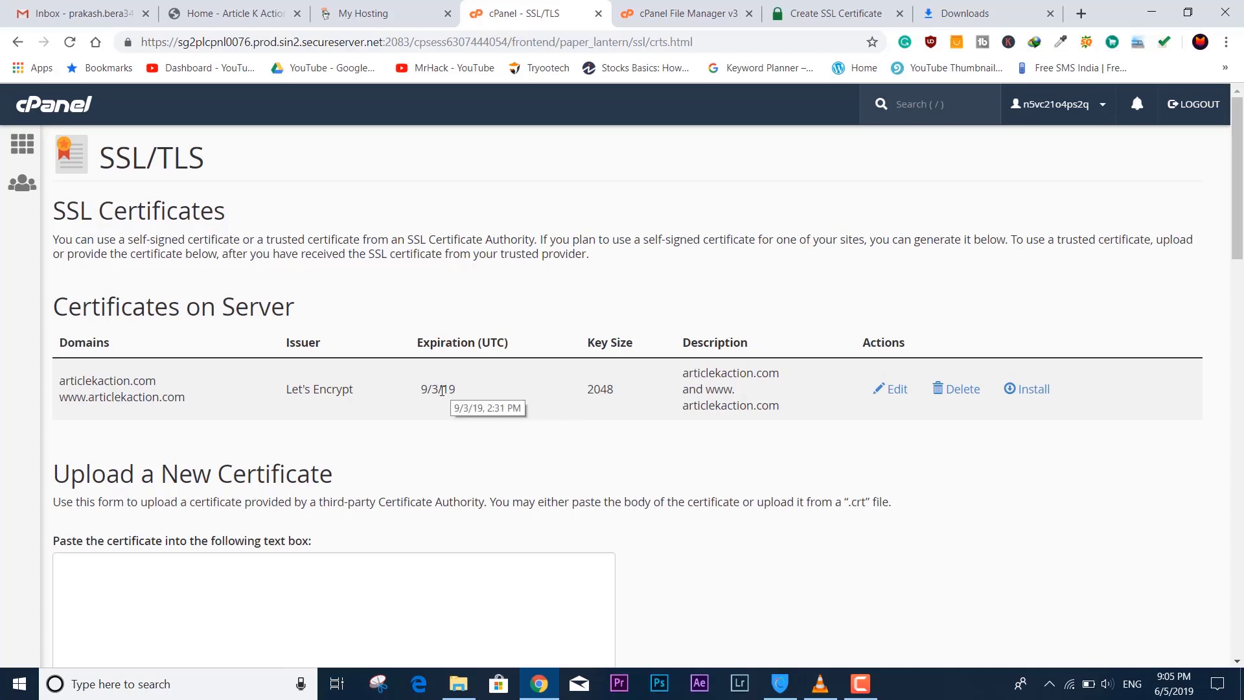
# Step: Check the expiration date of the articlekaction.com certificate in the list of certificates on the server
pyautogui.moveTo(441, 391); pyautogui.dragTo(428, 391)
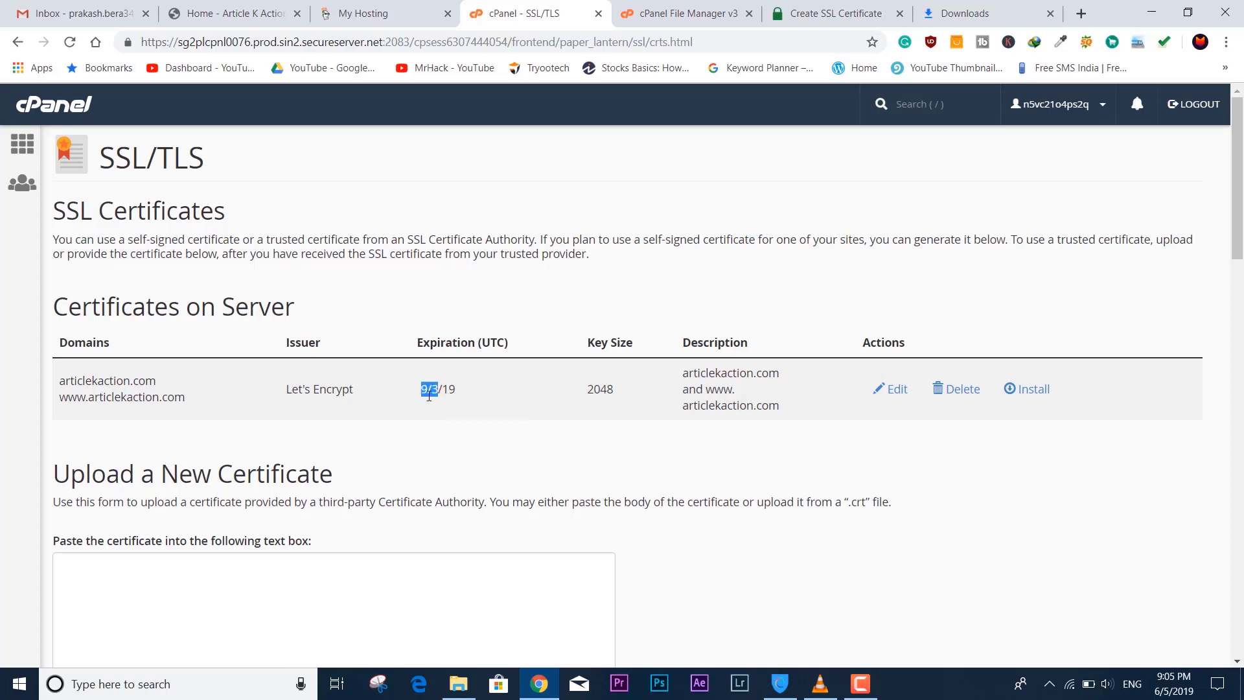
pyautogui.click(429, 396)
pyautogui.moveTo(1163, 697)
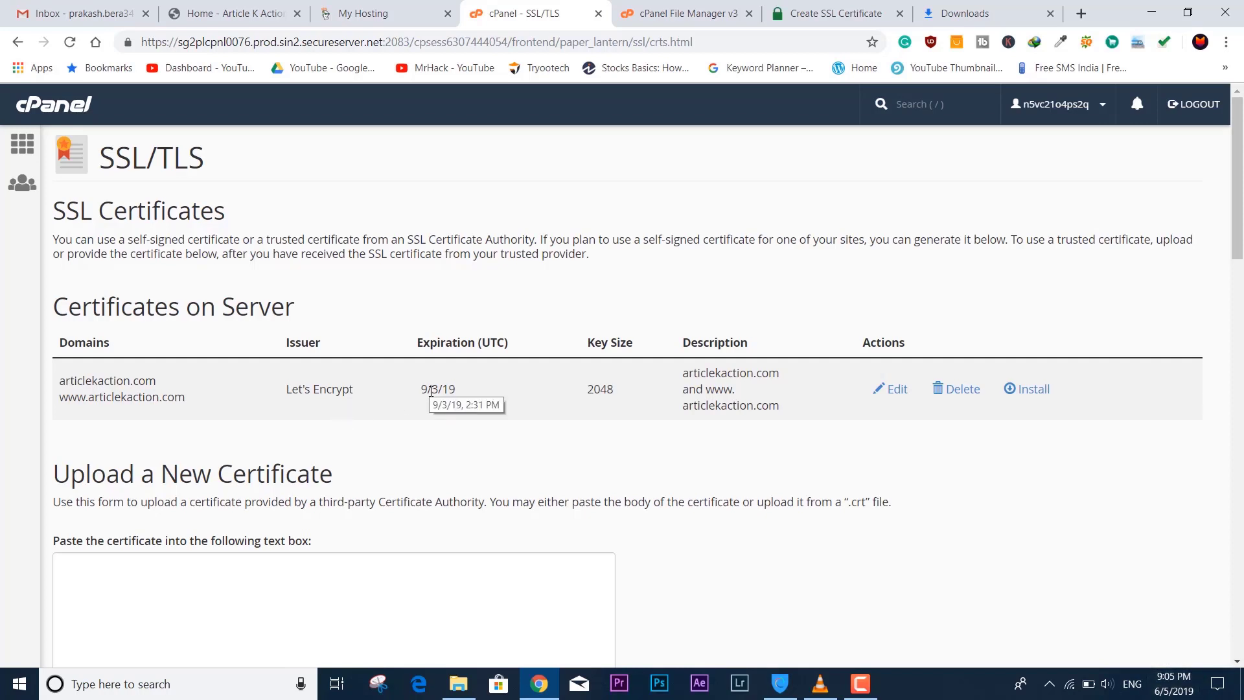
pyautogui.moveTo(430, 391); pyautogui.dragTo(418, 395)
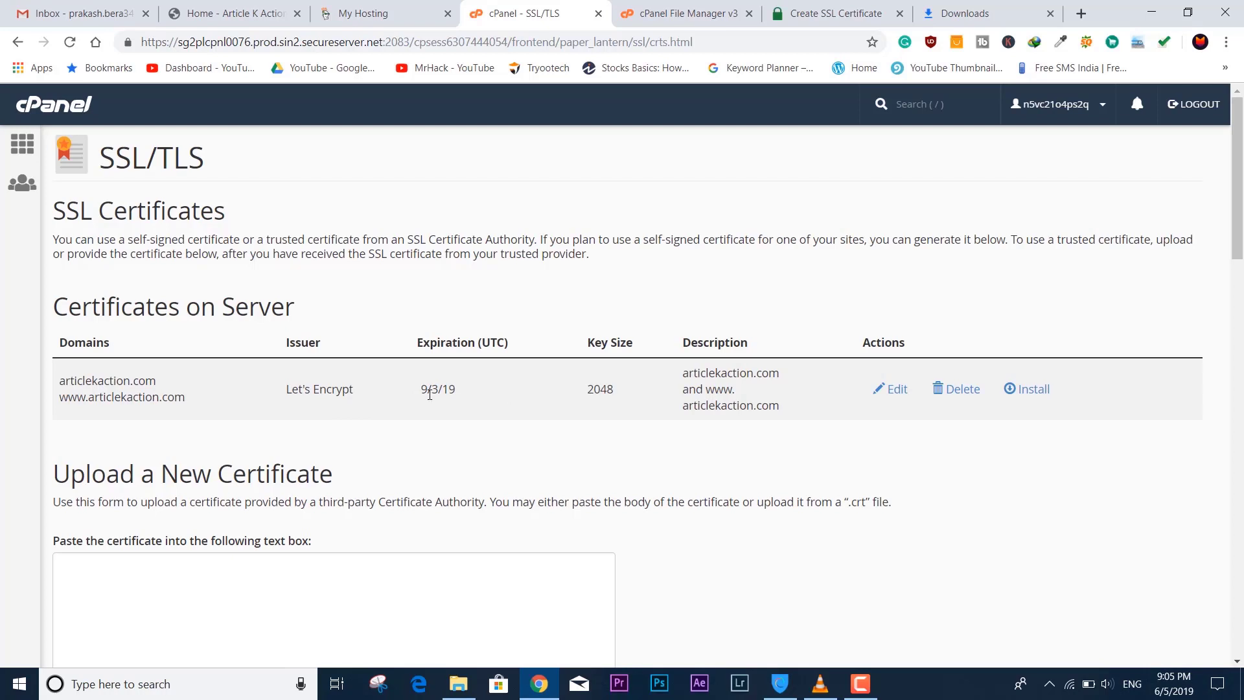
pyautogui.moveTo(424, 389); pyautogui.dragTo(453, 391)
pyautogui.click(479, 441)
# Step: Upload ca_bundle.crt from the Desktop ssl folder as another certificate with an empty description and leave the upload result page
pyautogui.scroll(-7, 344, 476)
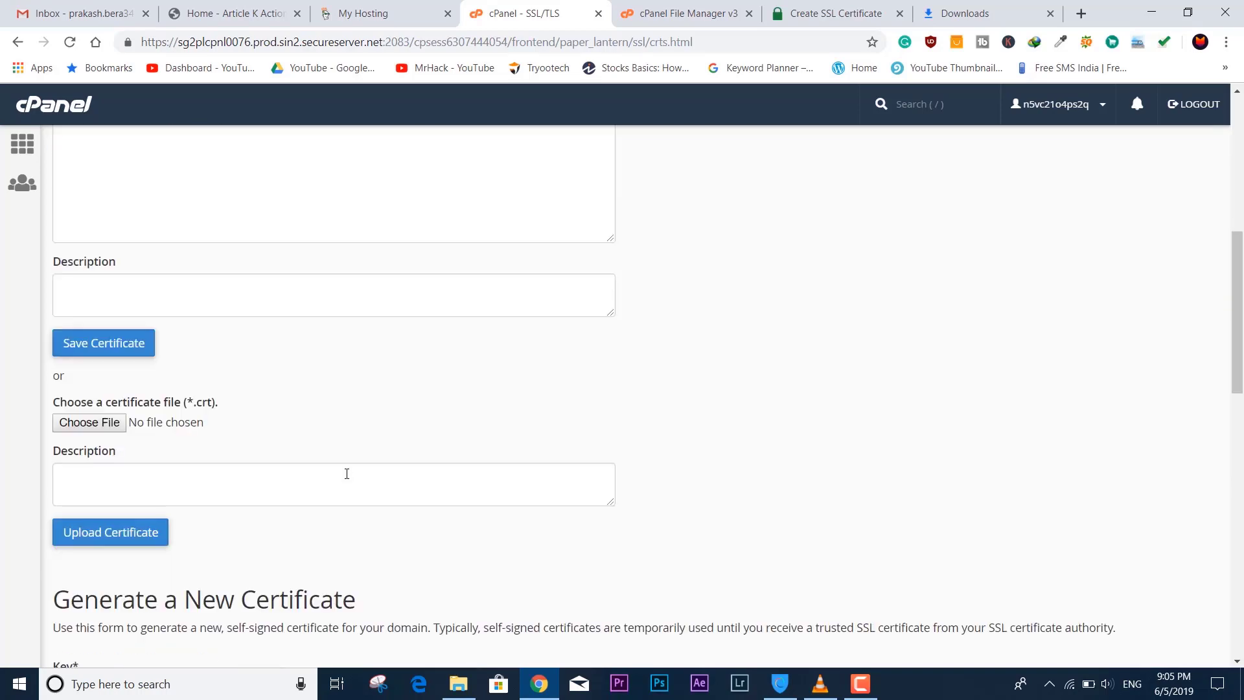
pyautogui.click(112, 420)
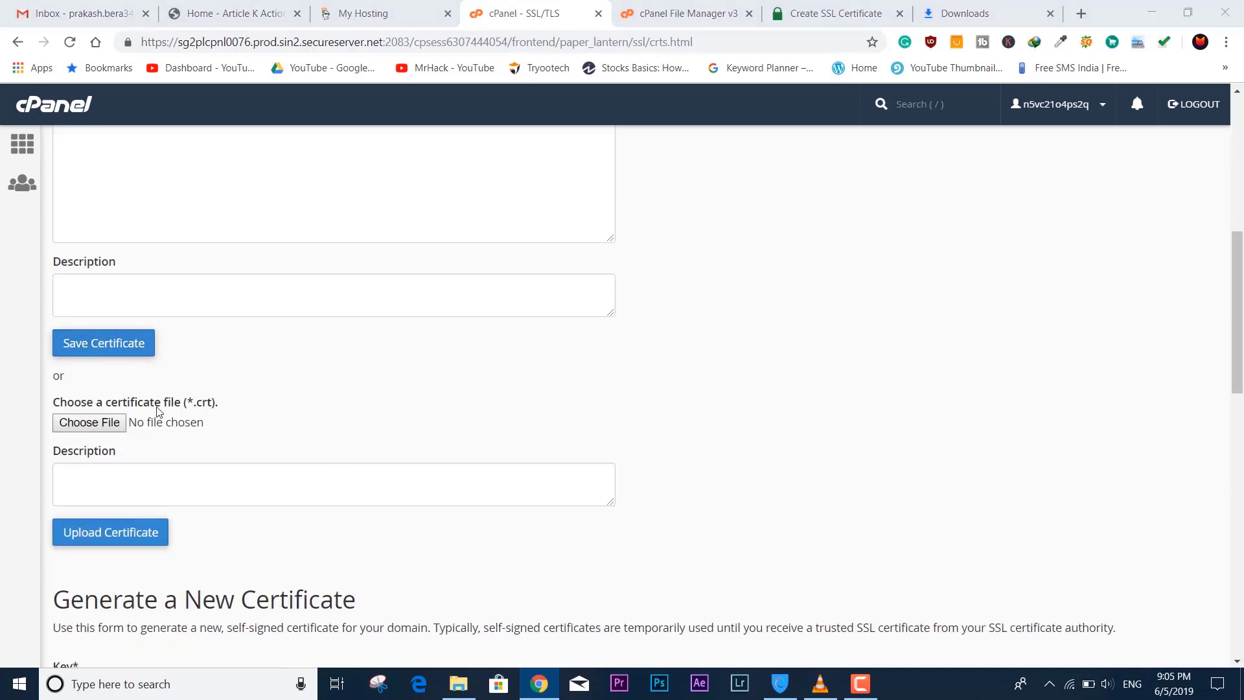
pyautogui.click(226, 115)
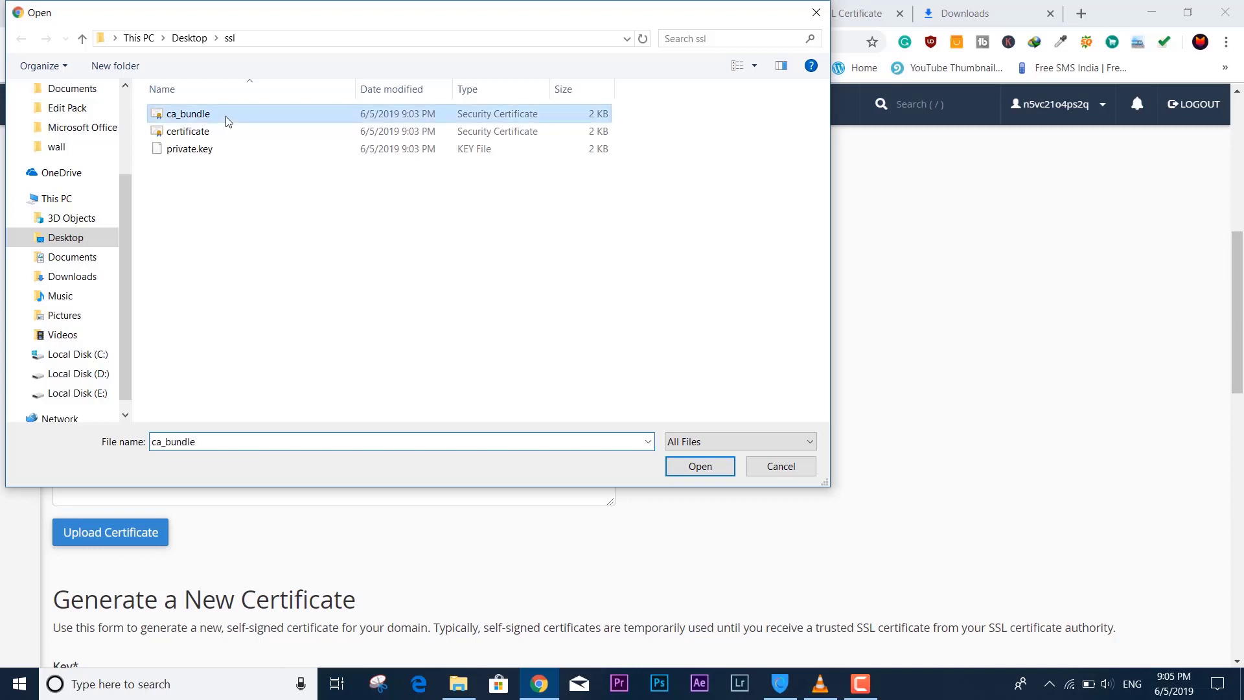
pyautogui.click(716, 468)
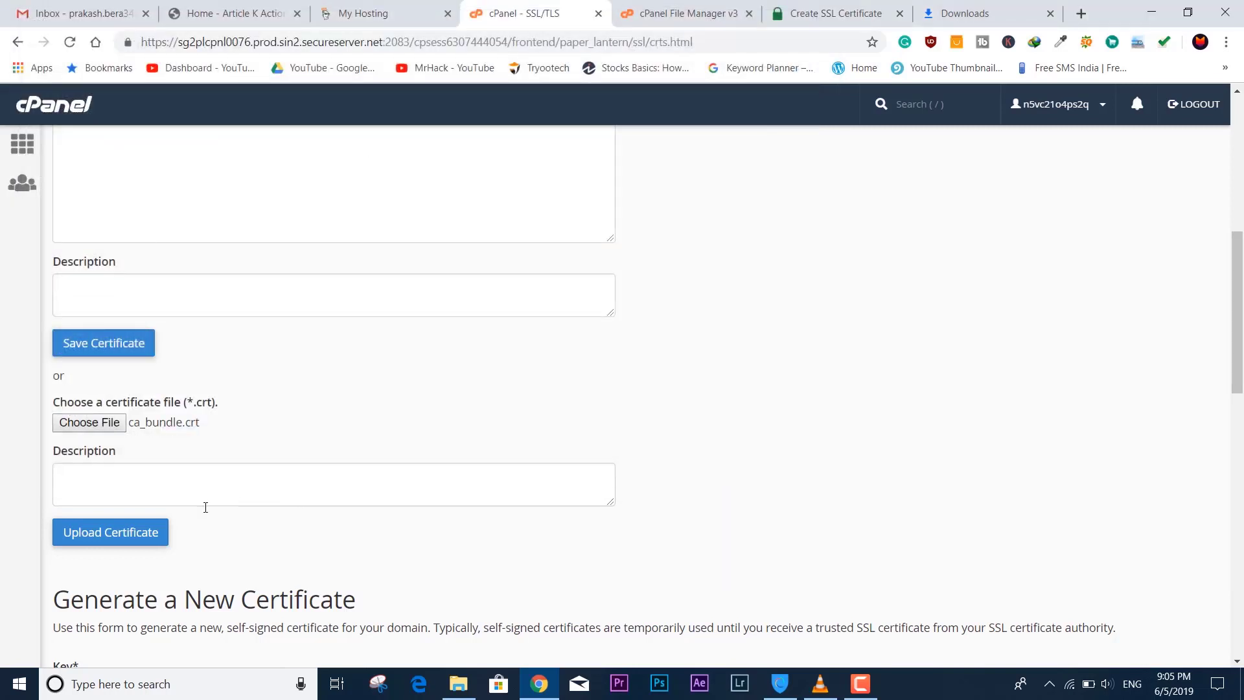
pyautogui.click(142, 537)
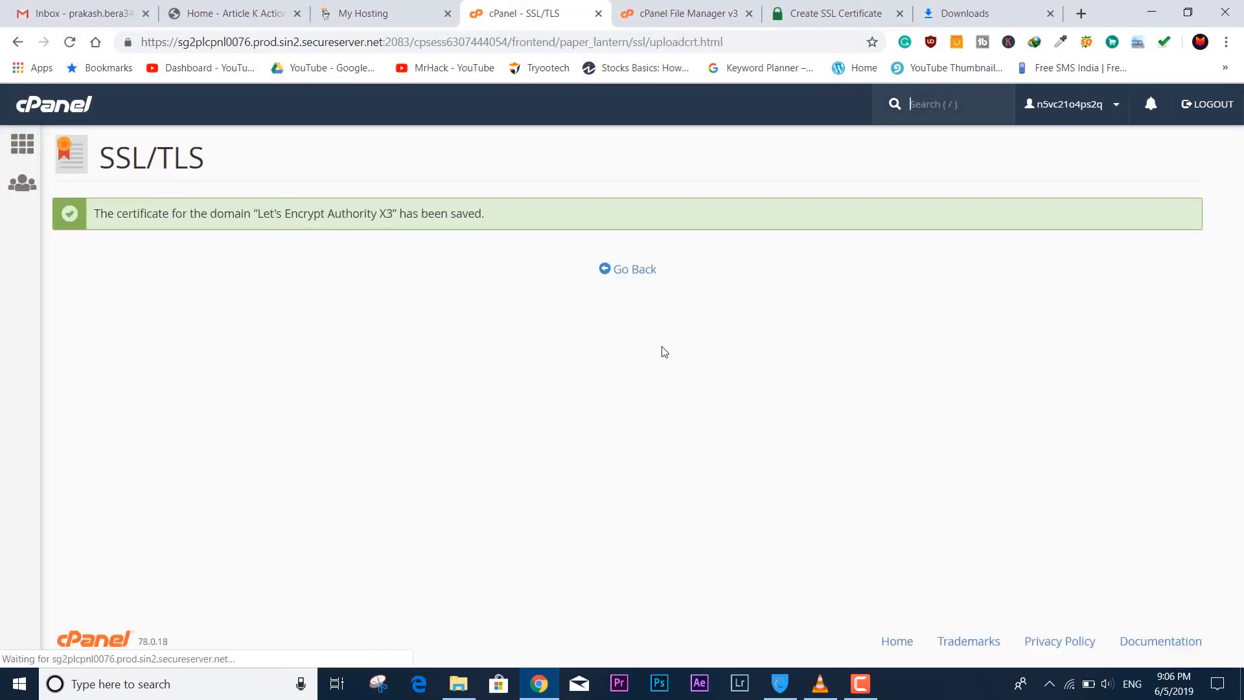
pyautogui.click(622, 272)
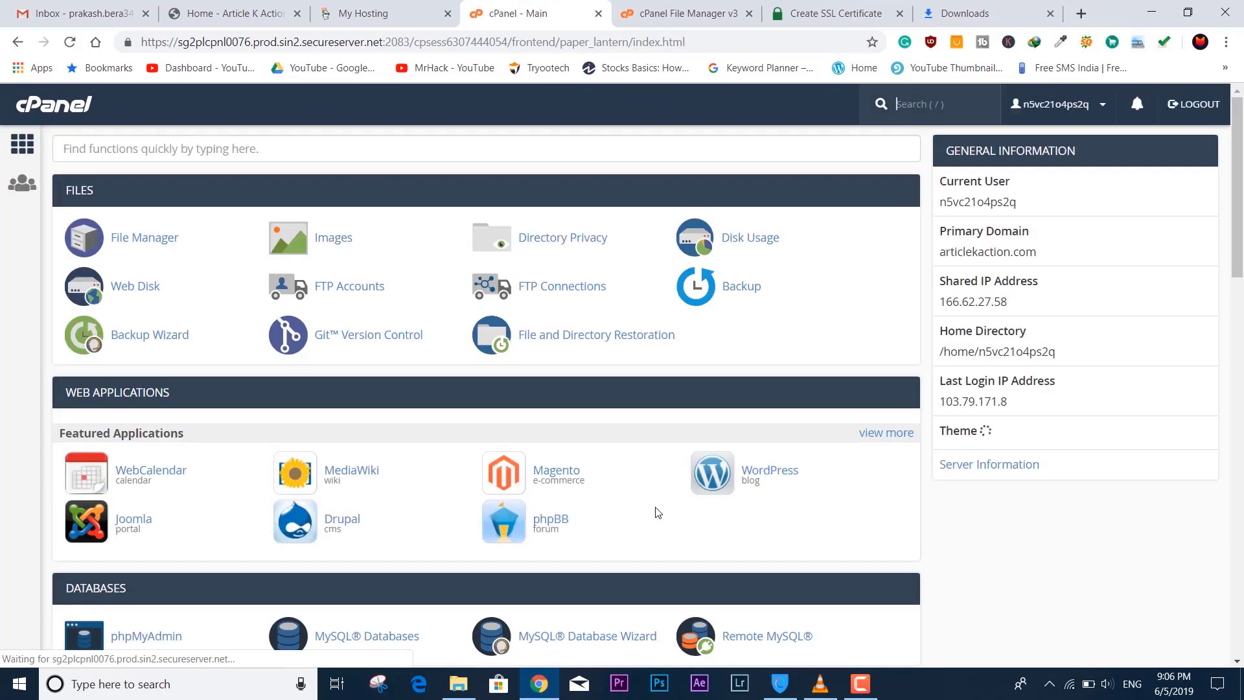
# Step: Reopen SSL/TLS from the cPanel main page and go to the page for managing SSL sites
pyautogui.scroll(-6, 658, 512)
pyautogui.scroll(-6, 589, 544)
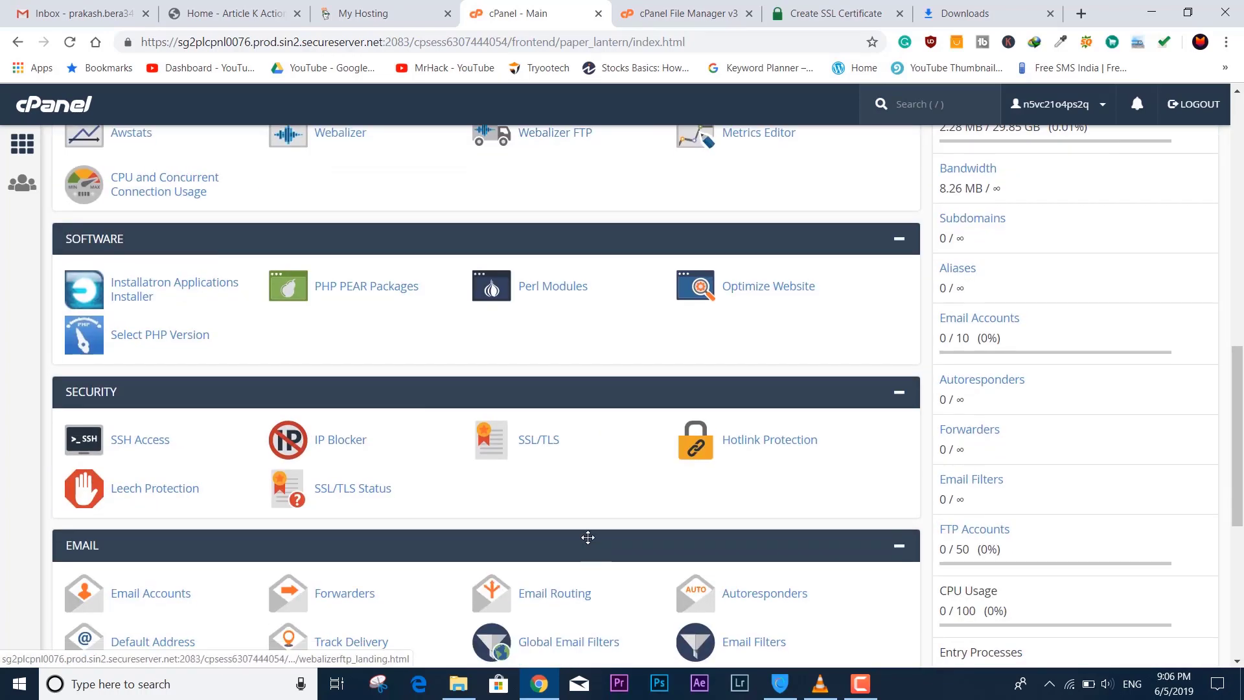
pyautogui.scroll(-3, 588, 538)
pyautogui.click(543, 197)
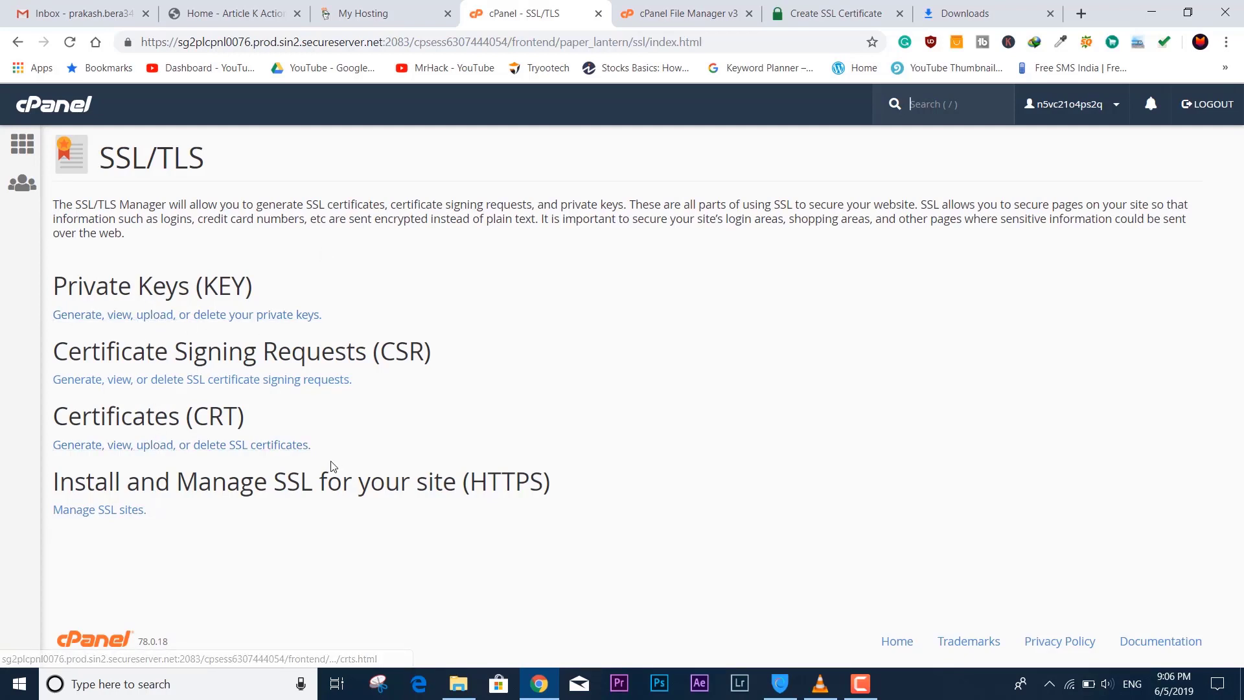
pyautogui.click(140, 516)
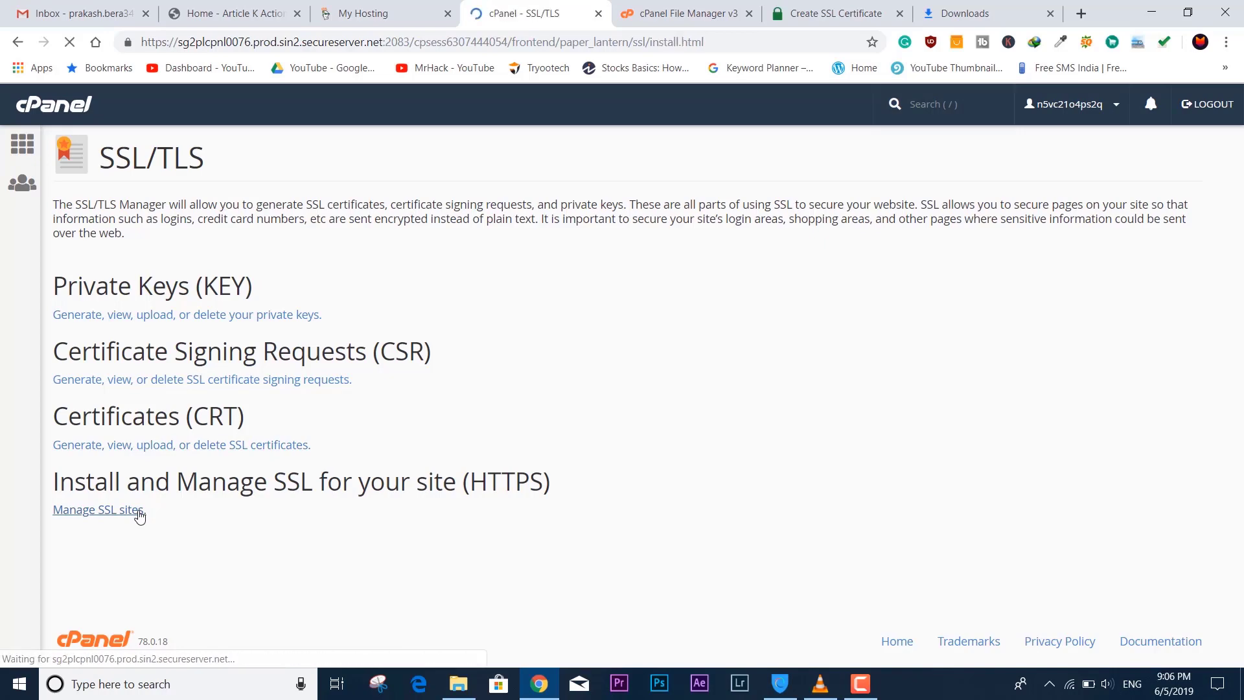
# Step: Check the expiration date of the certificate installed on articlekaction.com and compare it with the SSL For Free e-mails in the Gmail inbox
pyautogui.scroll(-7, 337, 435)
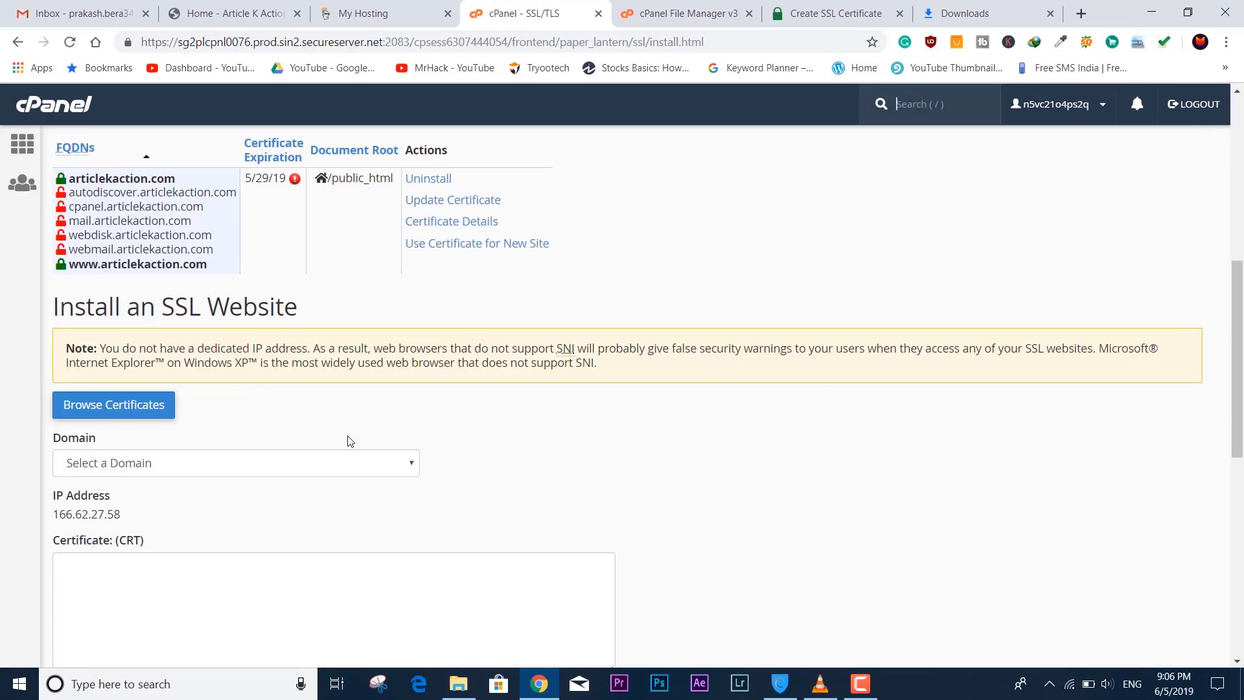
pyautogui.scroll(3, 350, 442)
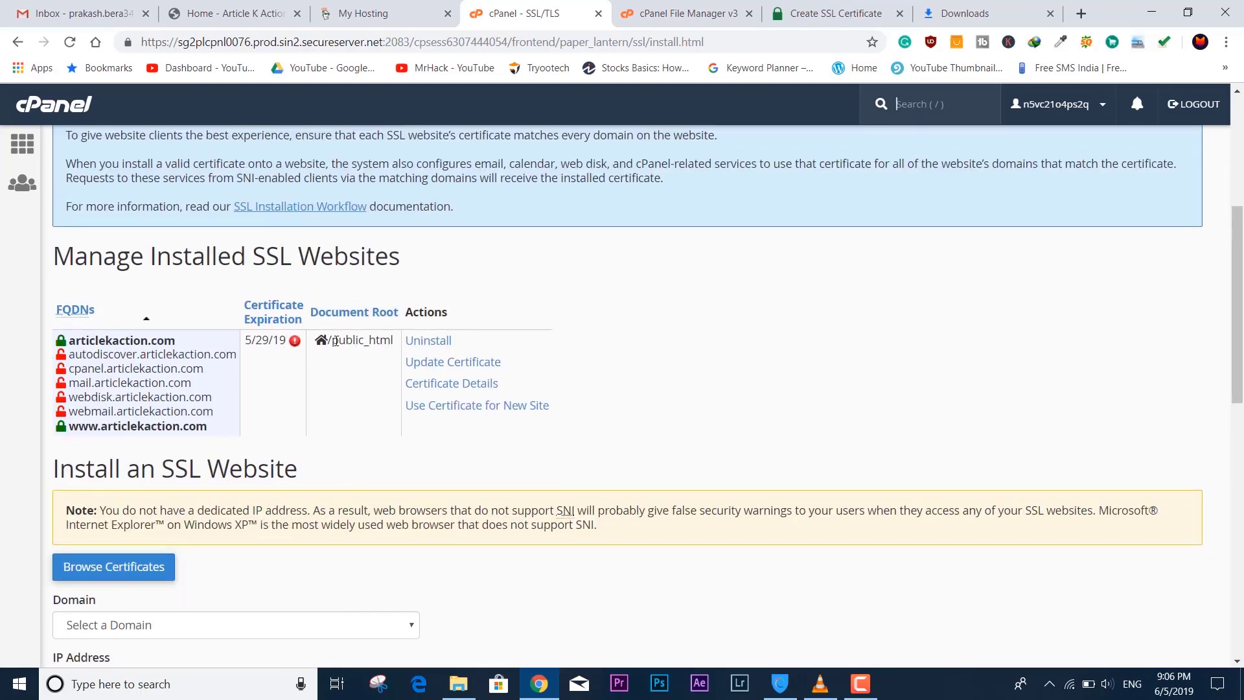
pyautogui.click(295, 343)
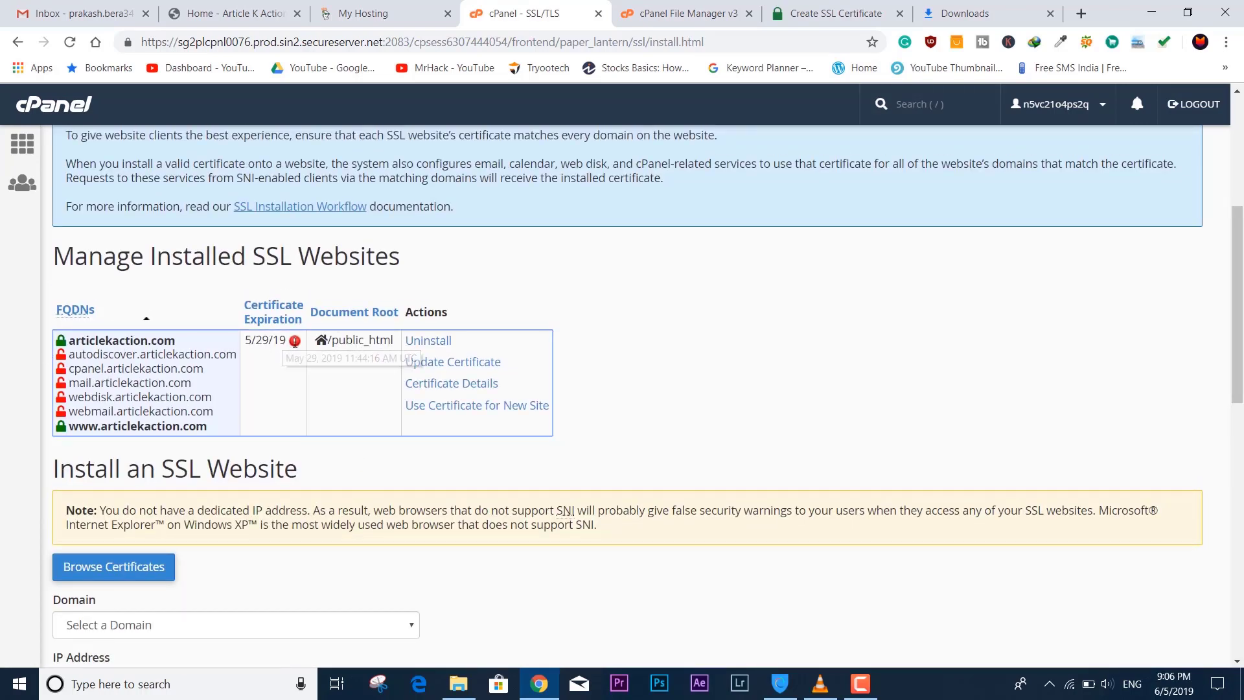
pyautogui.doubleClick(295, 342)
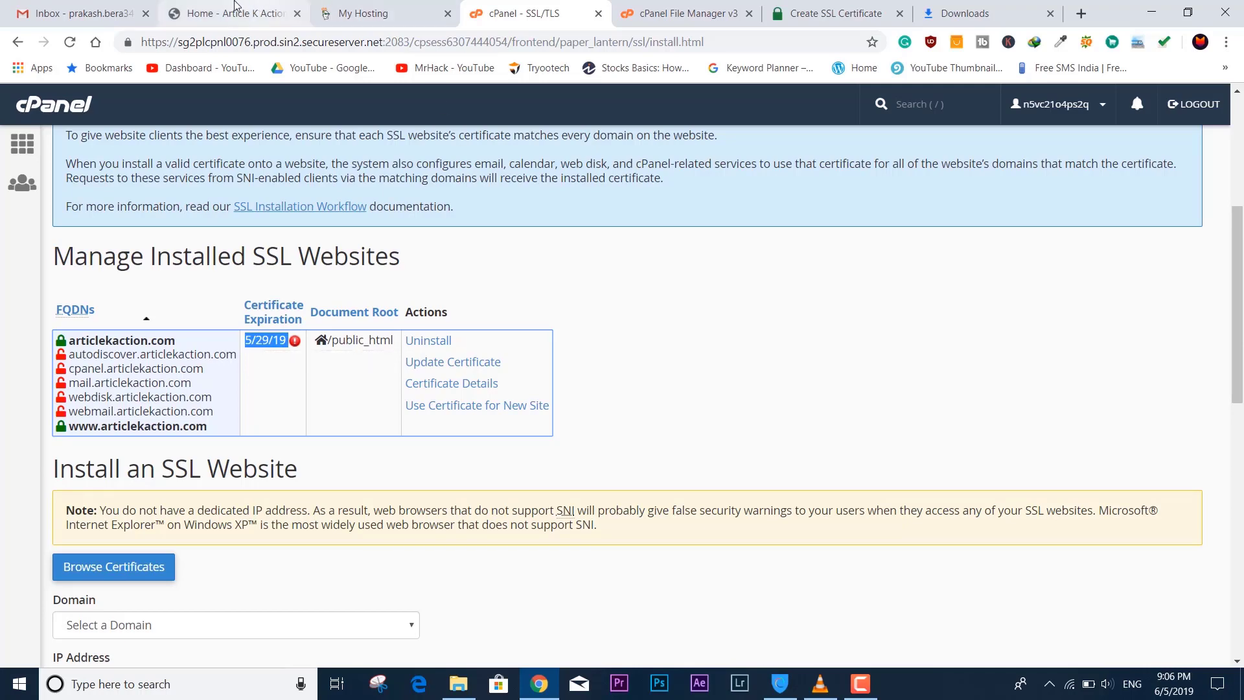
pyautogui.click(78, 13)
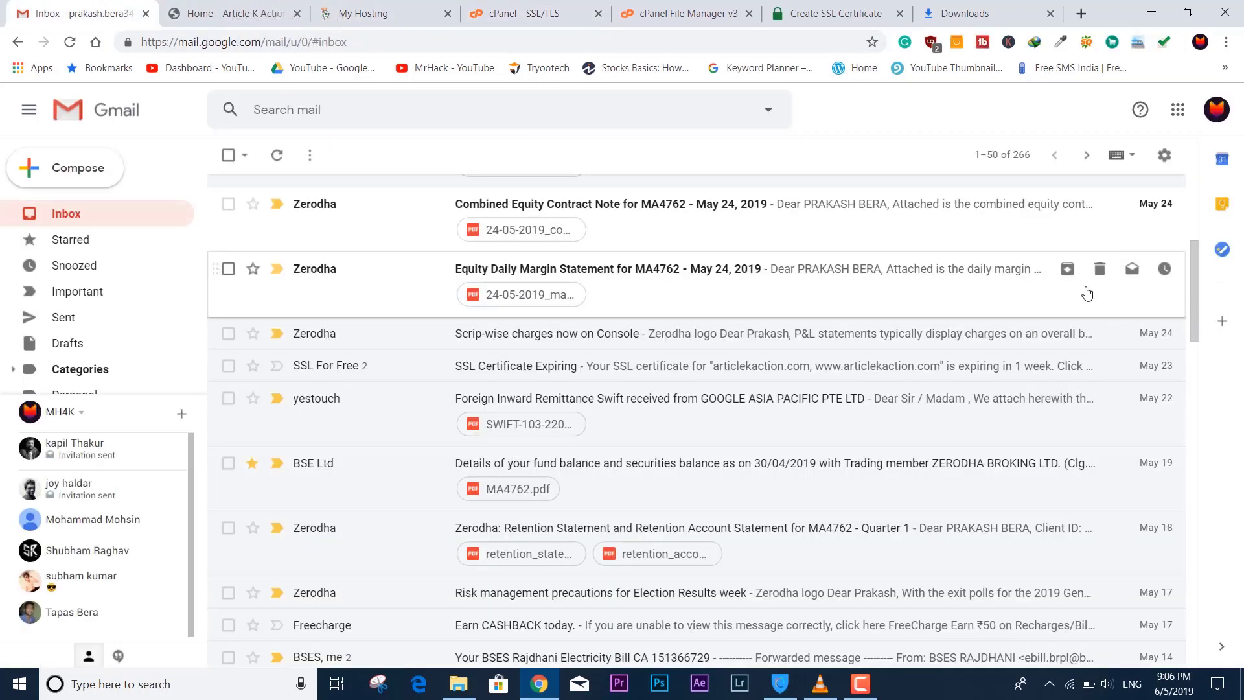
pyautogui.scroll(5, 954, 336)
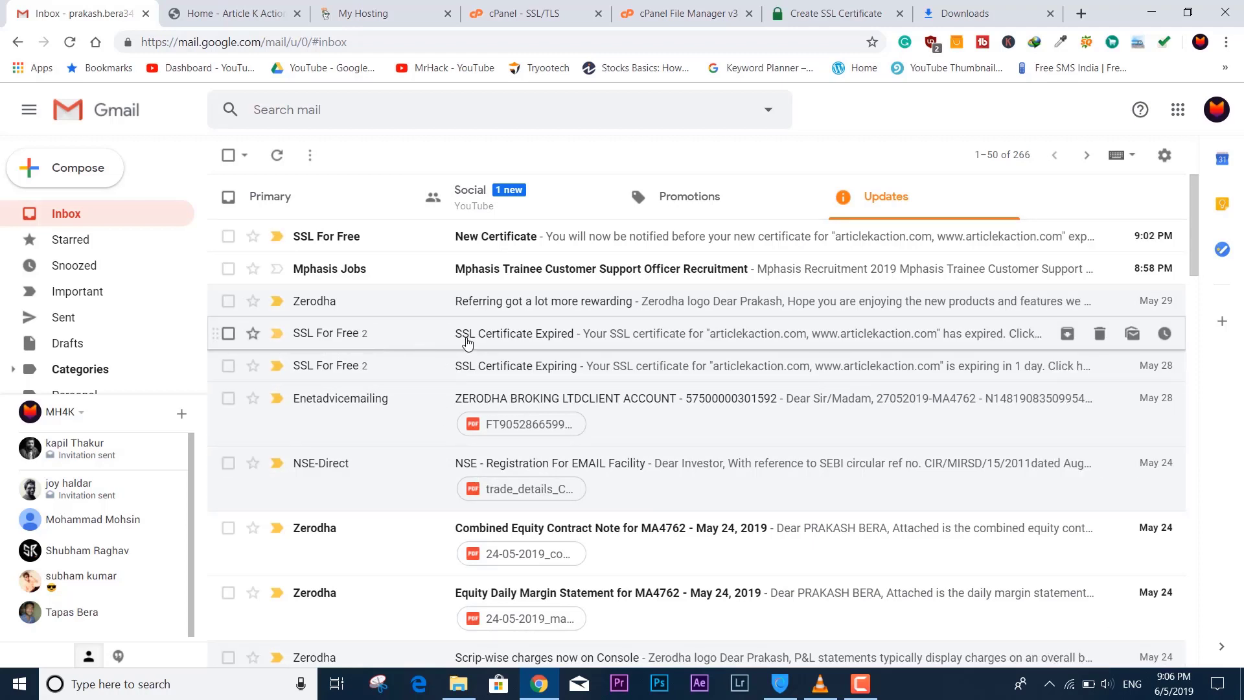
# Step: Switch back to the cPanel SSL page and uninstall the expired certificate from articlekaction.com
pyautogui.click(384, 13)
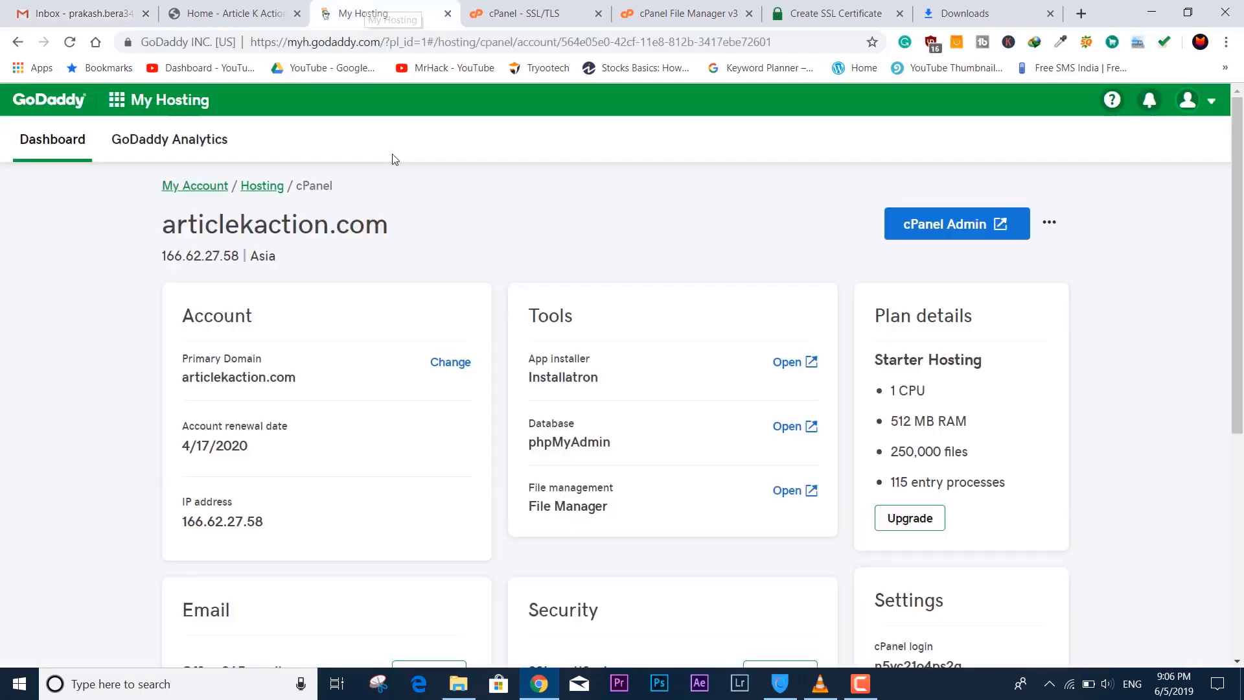
pyautogui.click(518, 13)
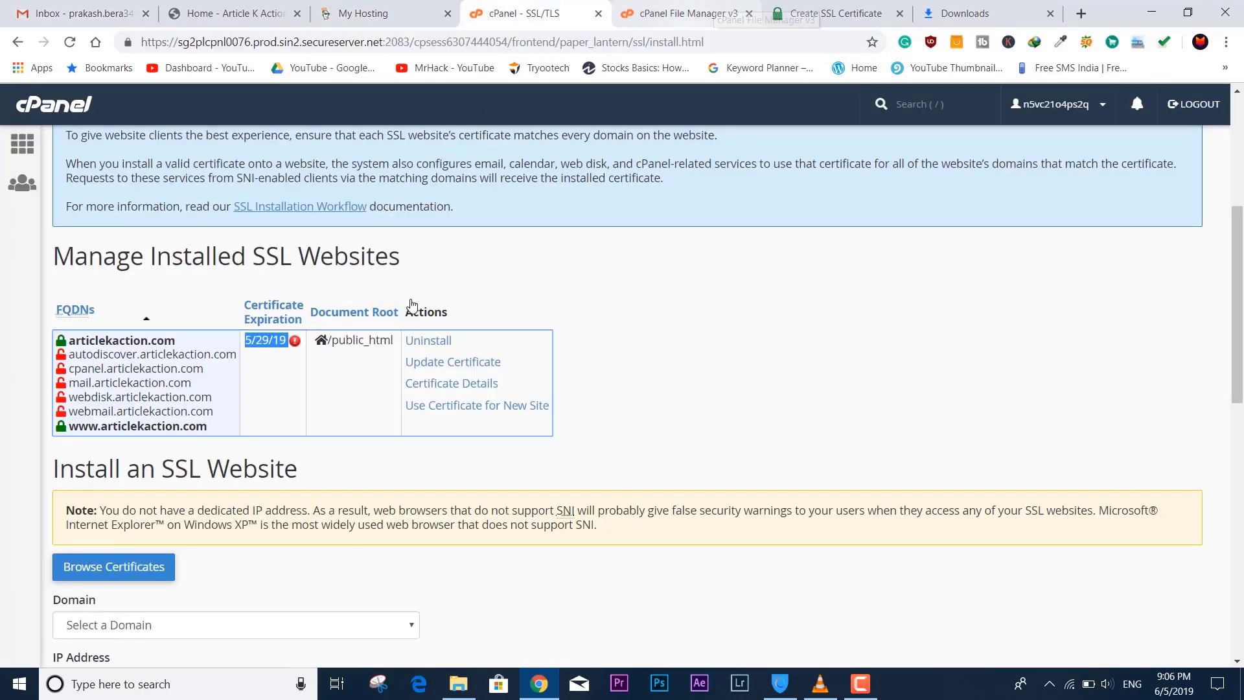
pyautogui.click(438, 350)
pyautogui.click(790, 417)
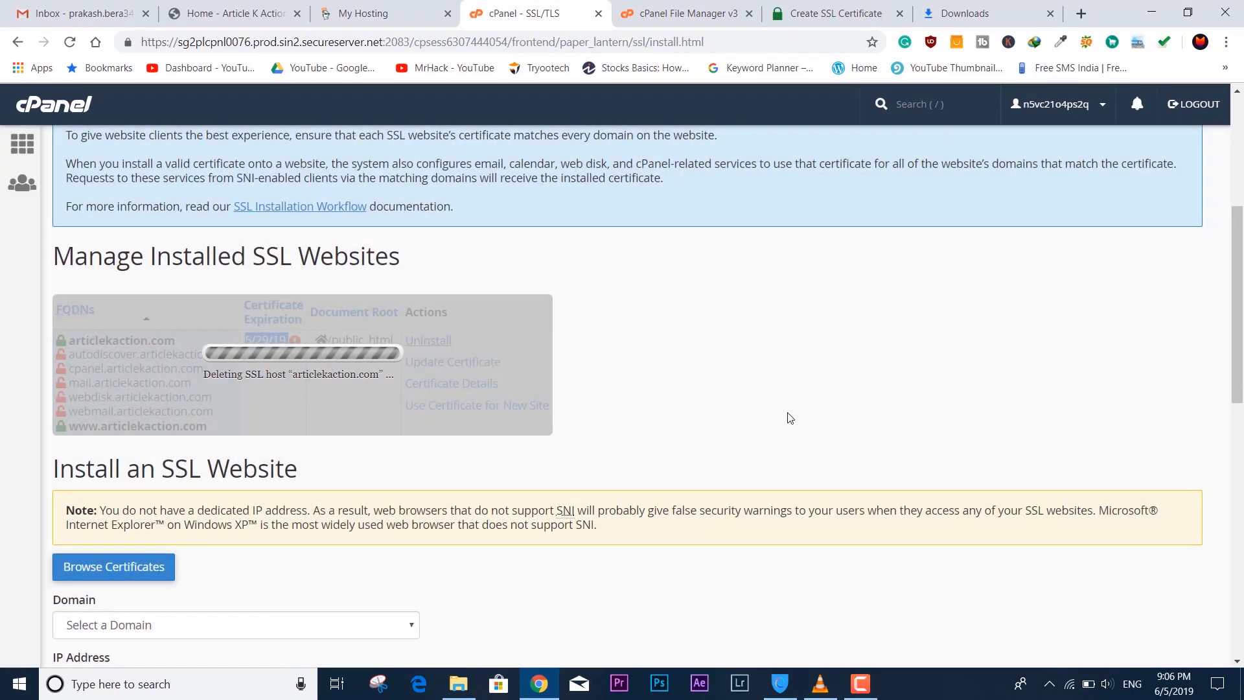
# Step: Select articlekaction.com as the domain for the SSL website and autofill its certificate, private key and CA bundle by domain
pyautogui.scroll(-2, 336, 341)
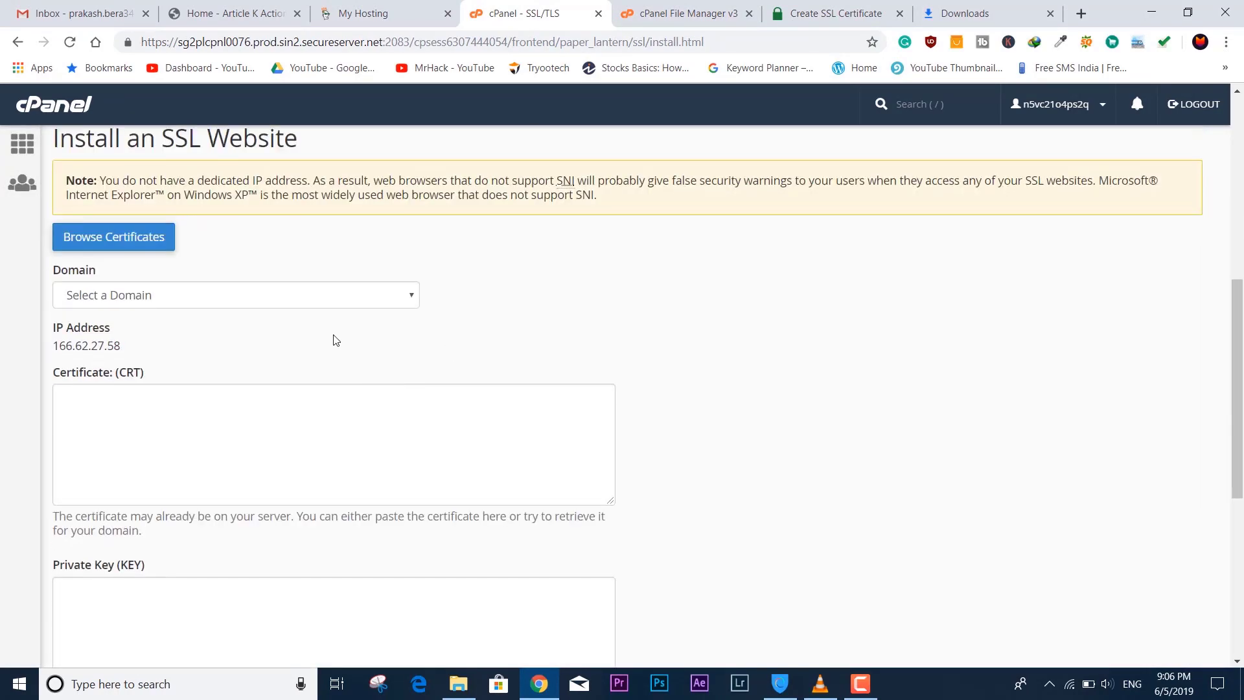
pyautogui.click(278, 298)
pyautogui.click(284, 335)
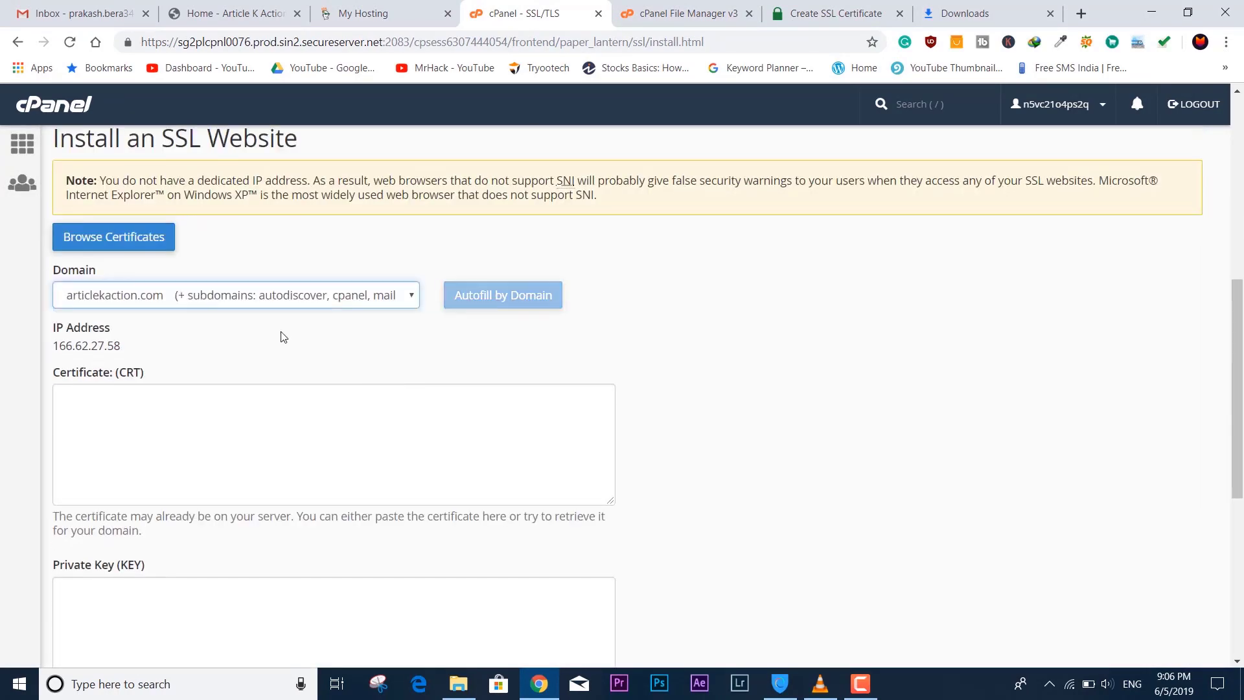
pyautogui.scroll(-3, 420, 375)
pyautogui.scroll(2, 402, 350)
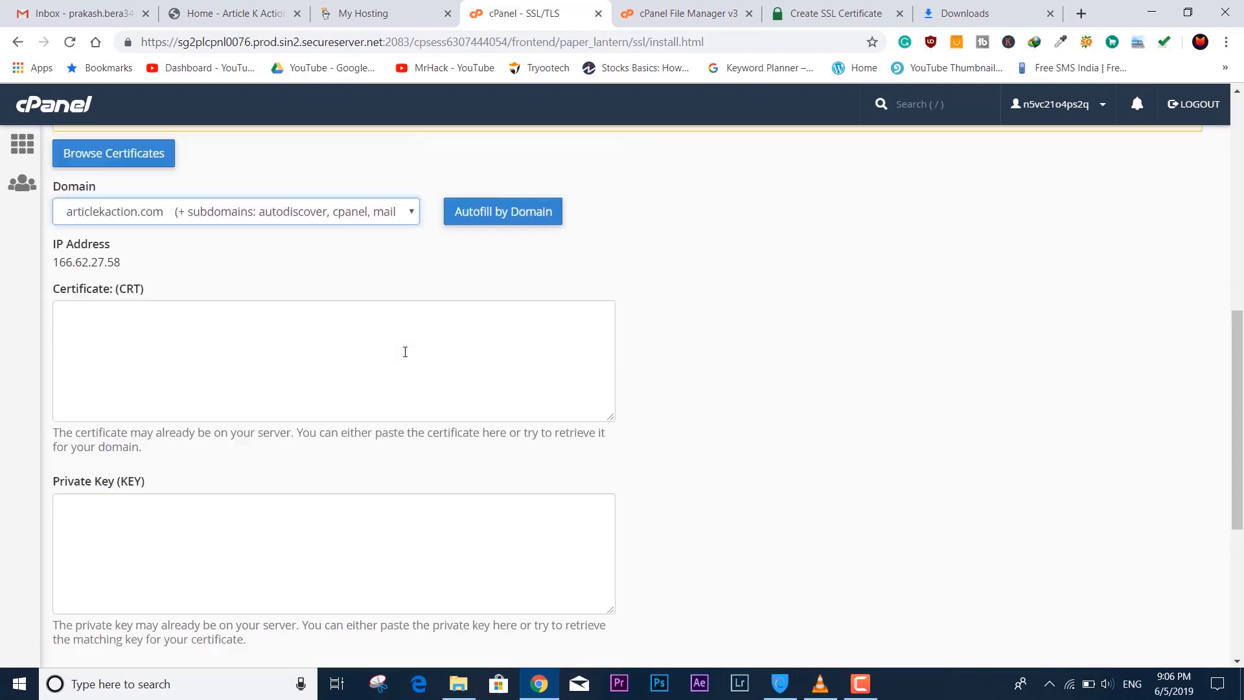
pyautogui.click(500, 219)
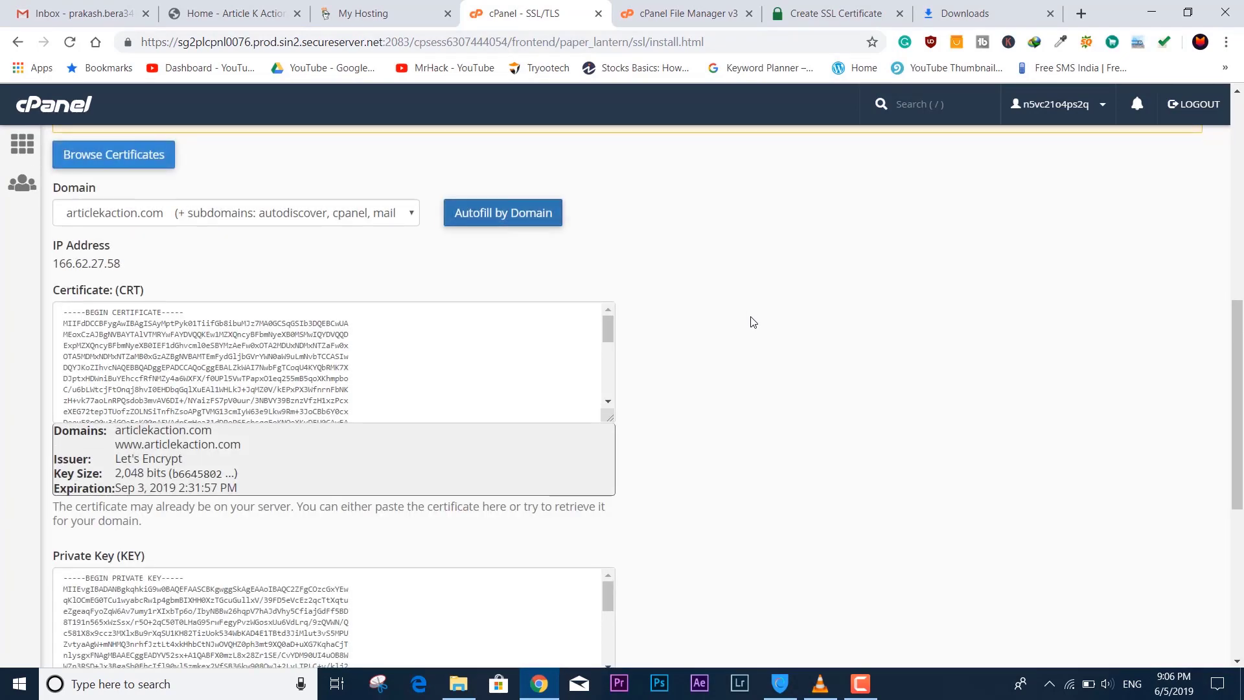
# Step: Review the autofilled certificate, key and CA bundle fields, and check the certificate's expiration date
pyautogui.scroll(-6, 752, 322)
pyautogui.scroll(3, 753, 322)
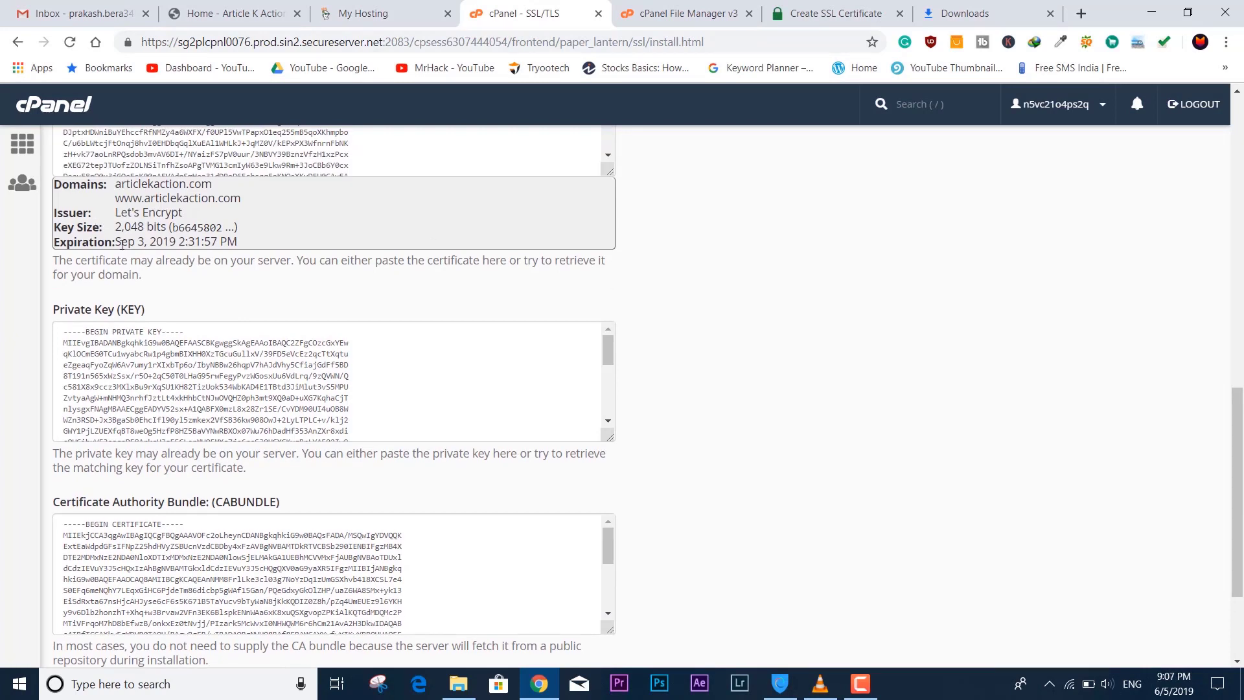
pyautogui.moveTo(121, 243); pyautogui.dragTo(187, 244)
pyautogui.click(152, 243)
pyautogui.click(187, 245)
# Step: Install the certificate on articlekaction.com and read the installation result message
pyautogui.scroll(-3, 801, 376)
pyautogui.click(124, 546)
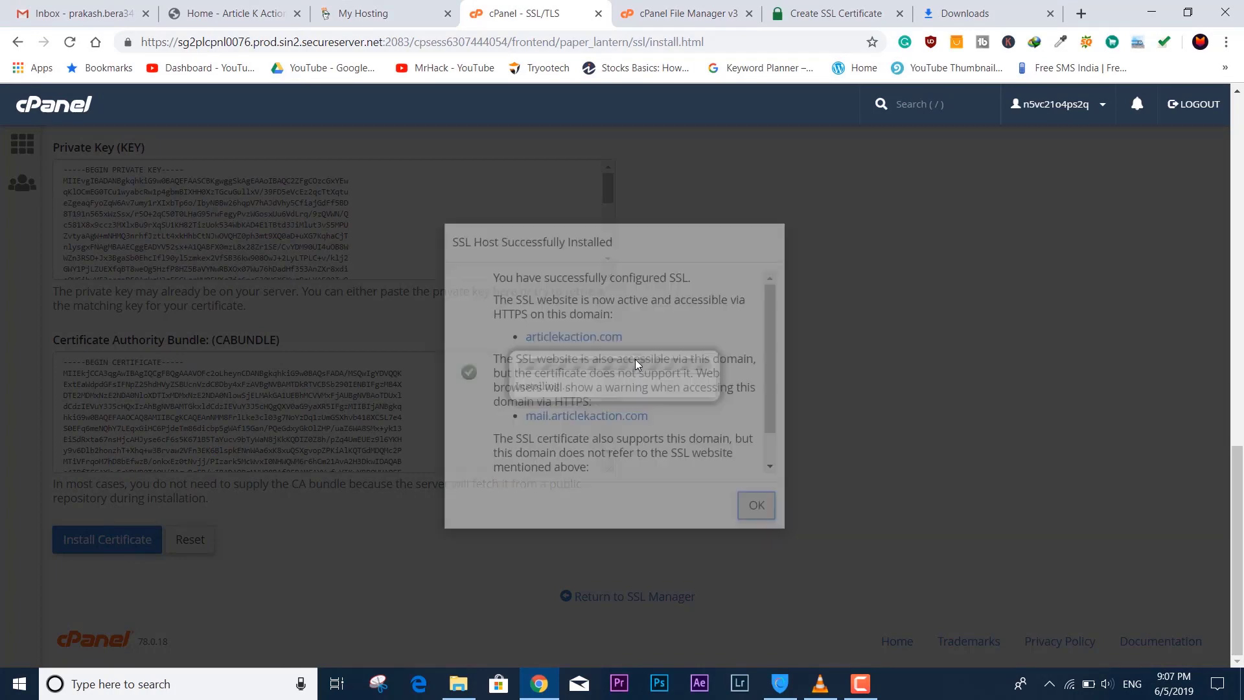
pyautogui.moveTo(491, 278); pyautogui.dragTo(506, 277)
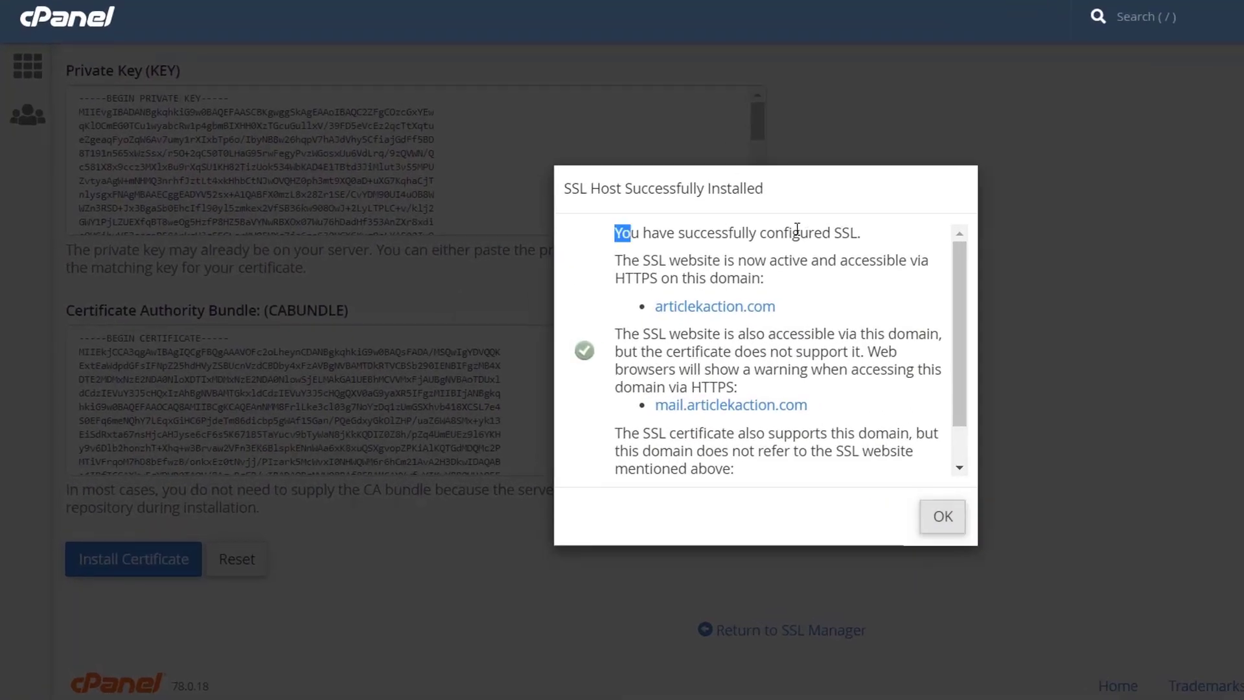
pyautogui.moveTo(797, 228); pyautogui.dragTo(881, 238)
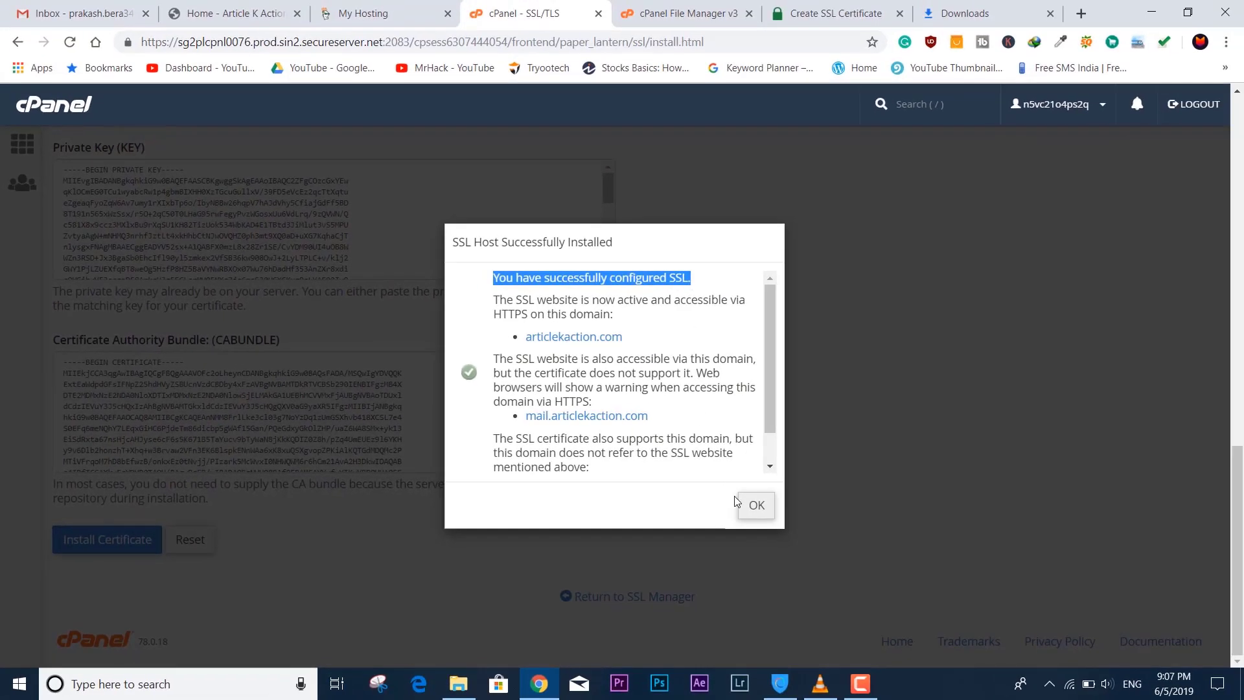
pyautogui.click(756, 505)
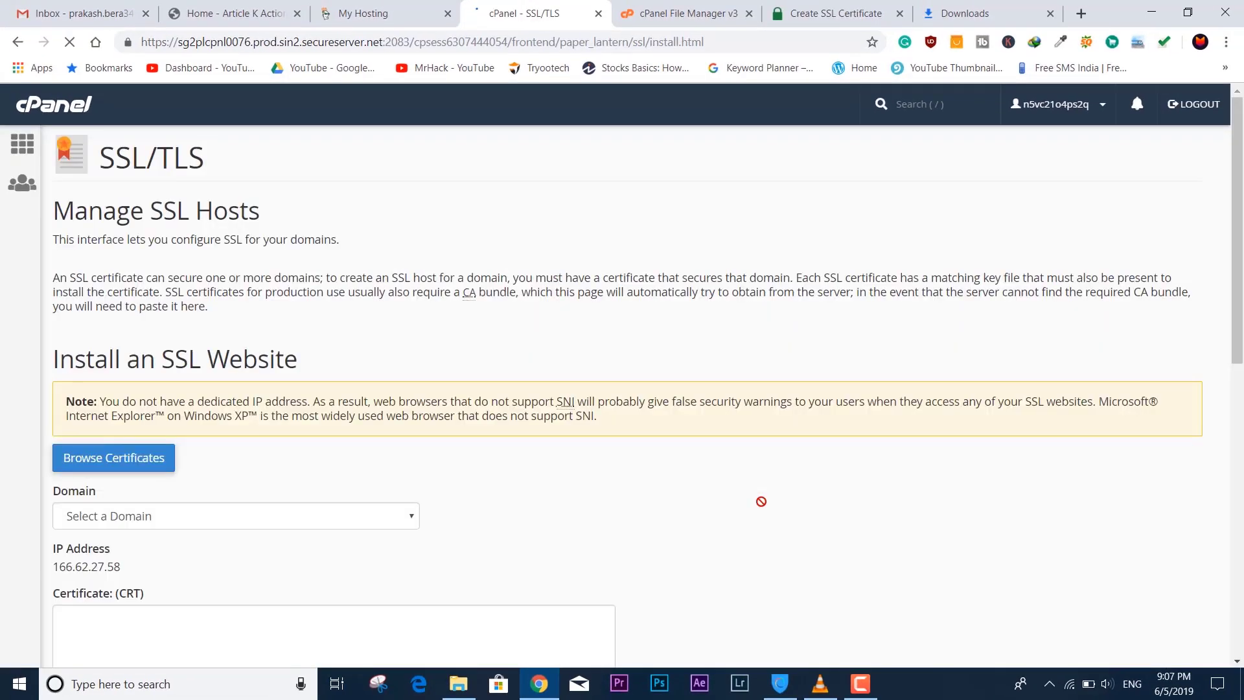
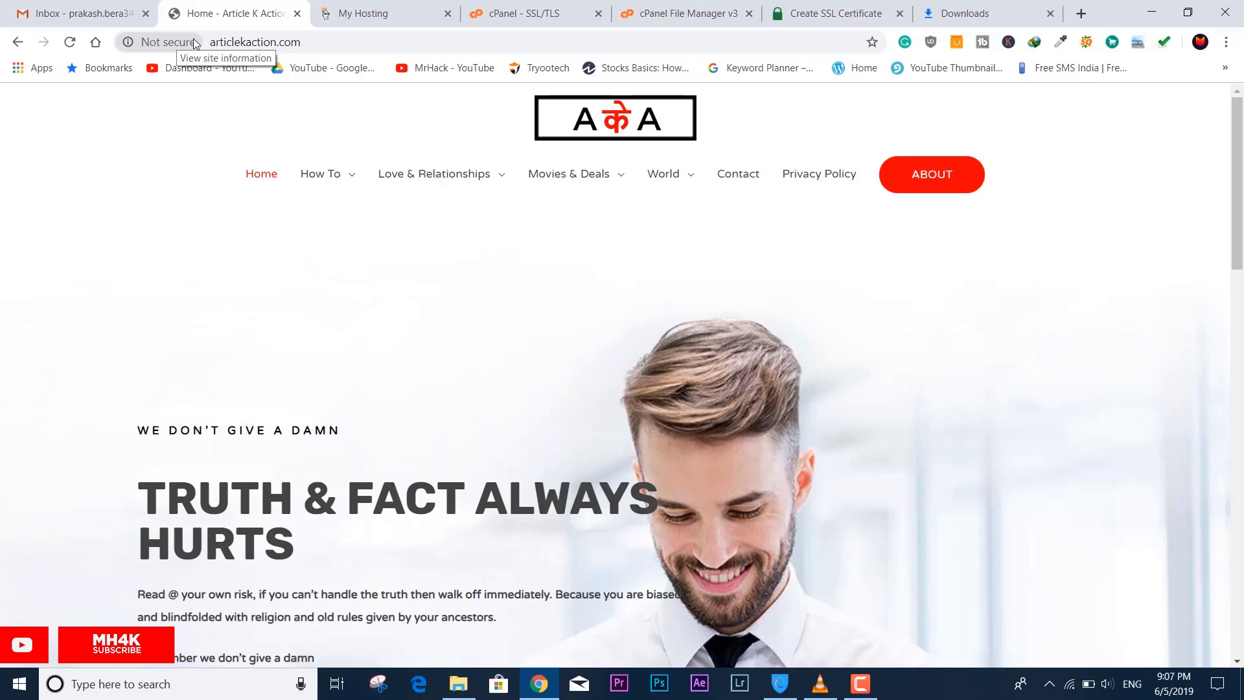
pyautogui.click(70, 44)
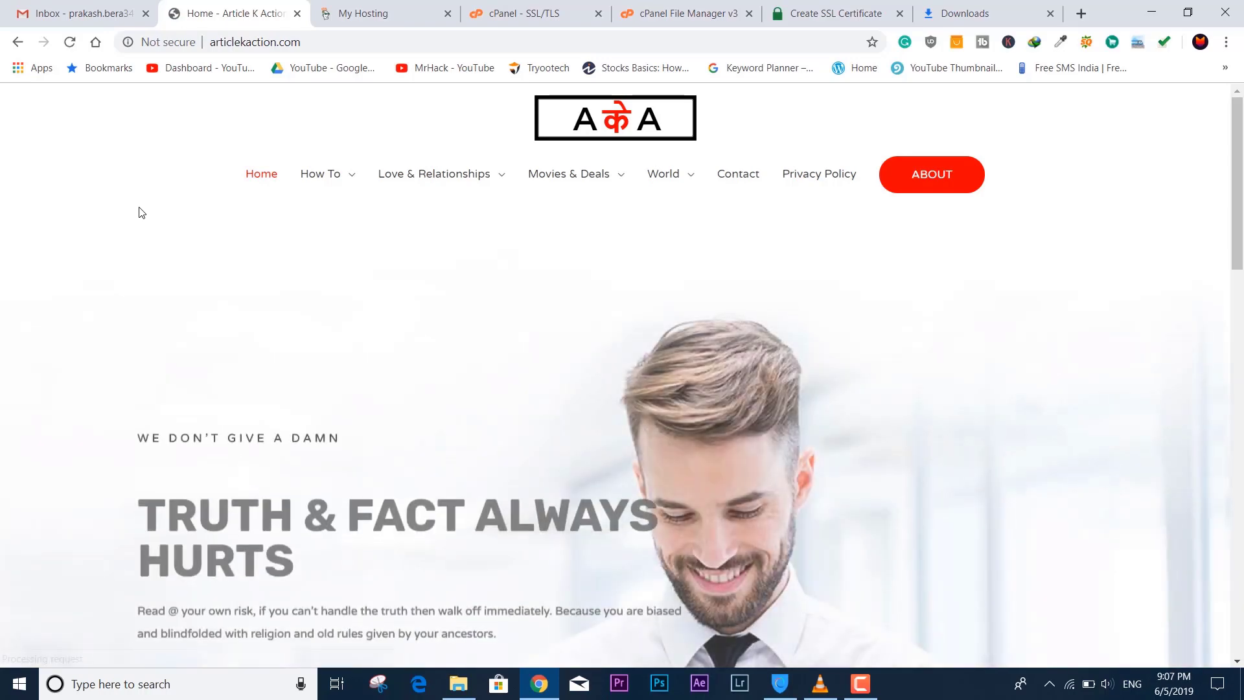
pyautogui.click(214, 42)
pyautogui.click(195, 42)
pyautogui.click(216, 42)
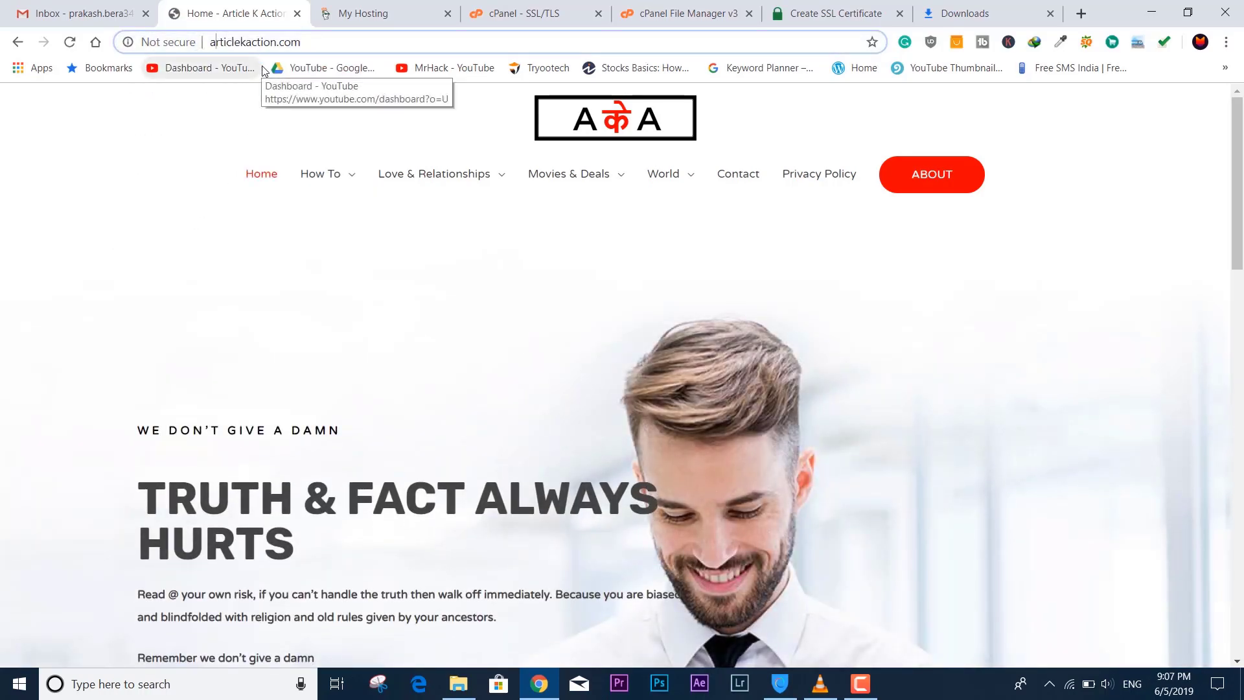
pyautogui.write('htt')
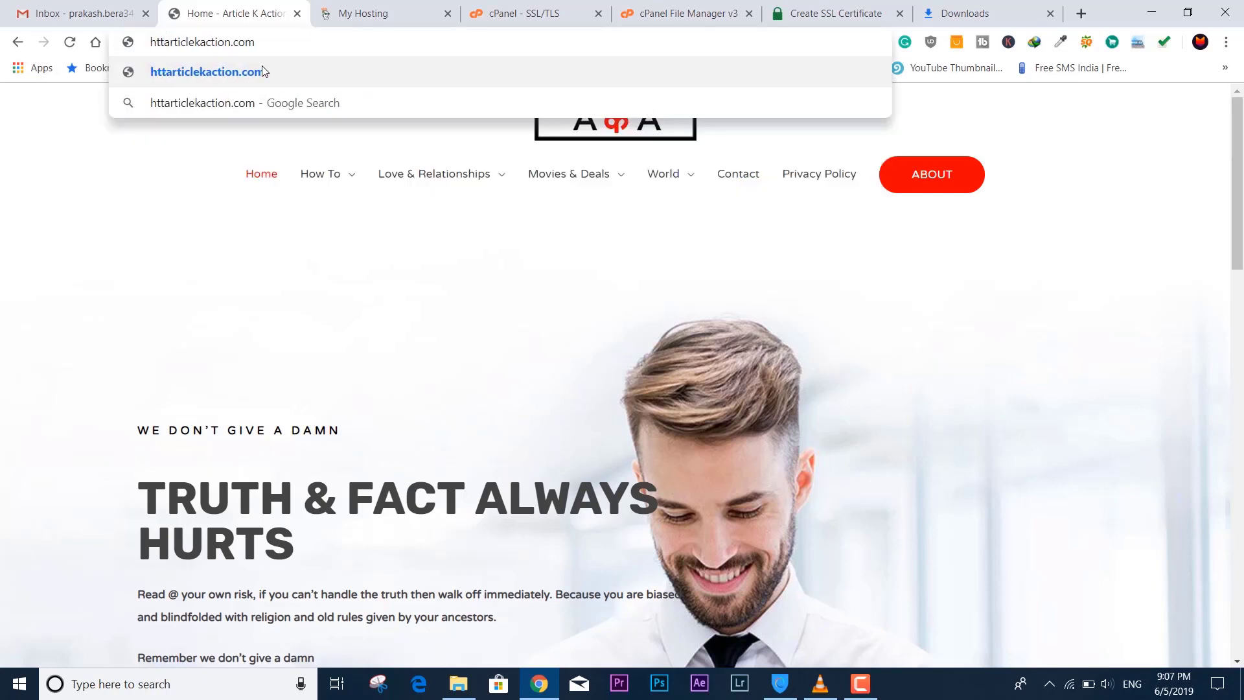
pyautogui.write('ps://')
pyautogui.press('Return')
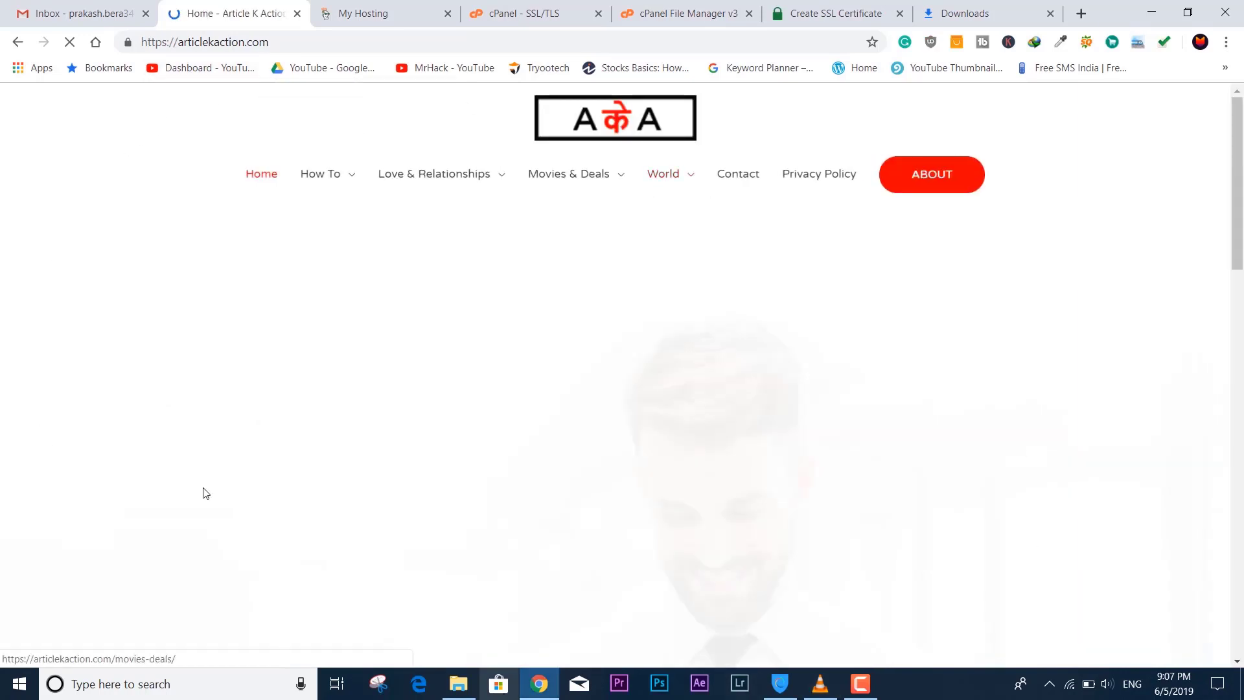
# Step: Open the site's certificate details from its connection information, check the issuer and validity dates, and close the certificate
pyautogui.hotkey('ctrl', 'l')
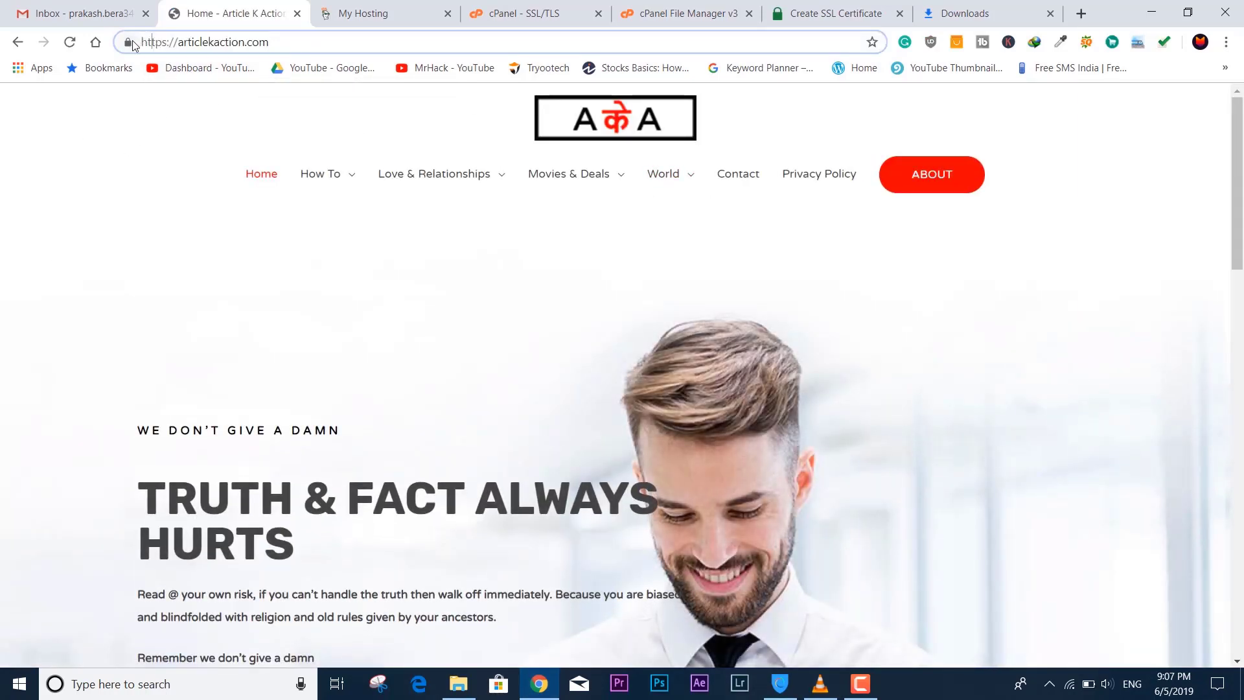
pyautogui.click(132, 43)
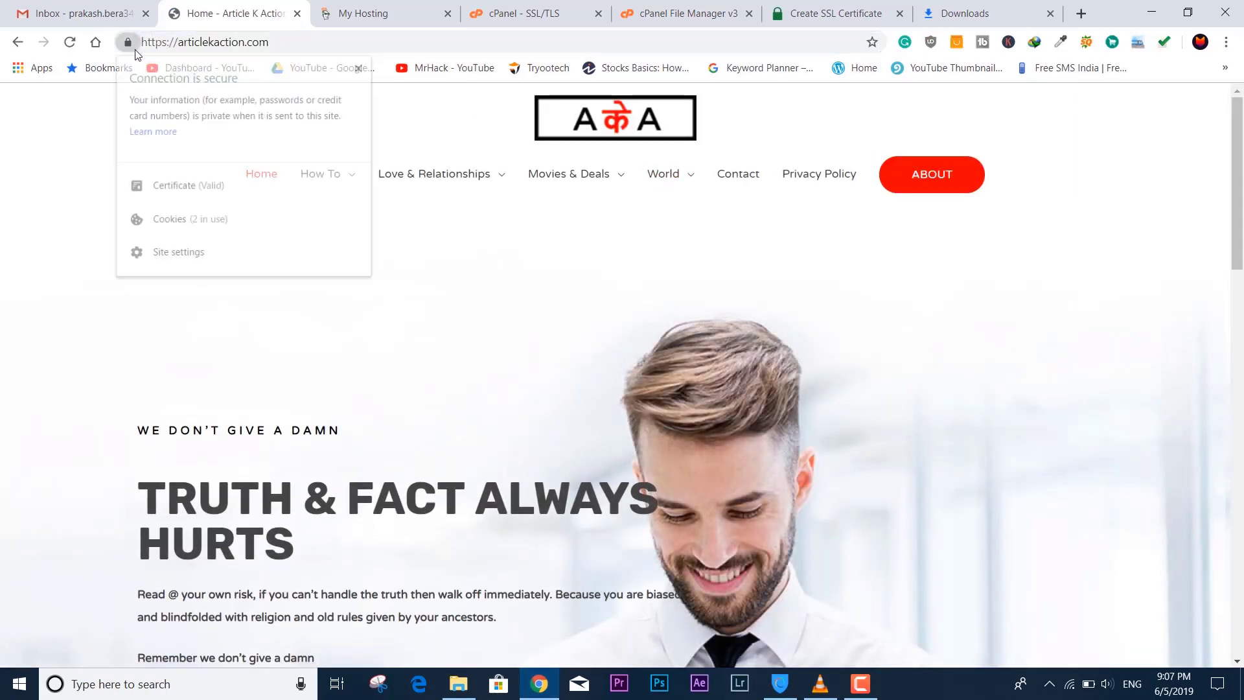
pyautogui.click(189, 188)
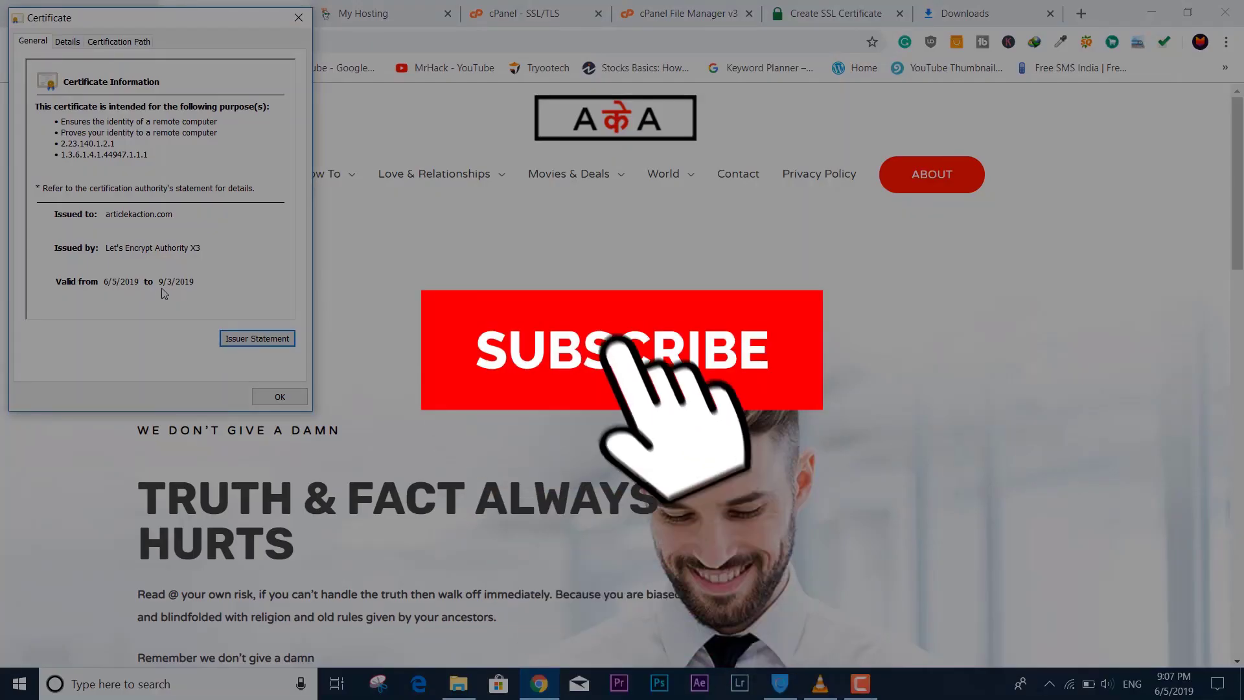
pyautogui.click(279, 400)
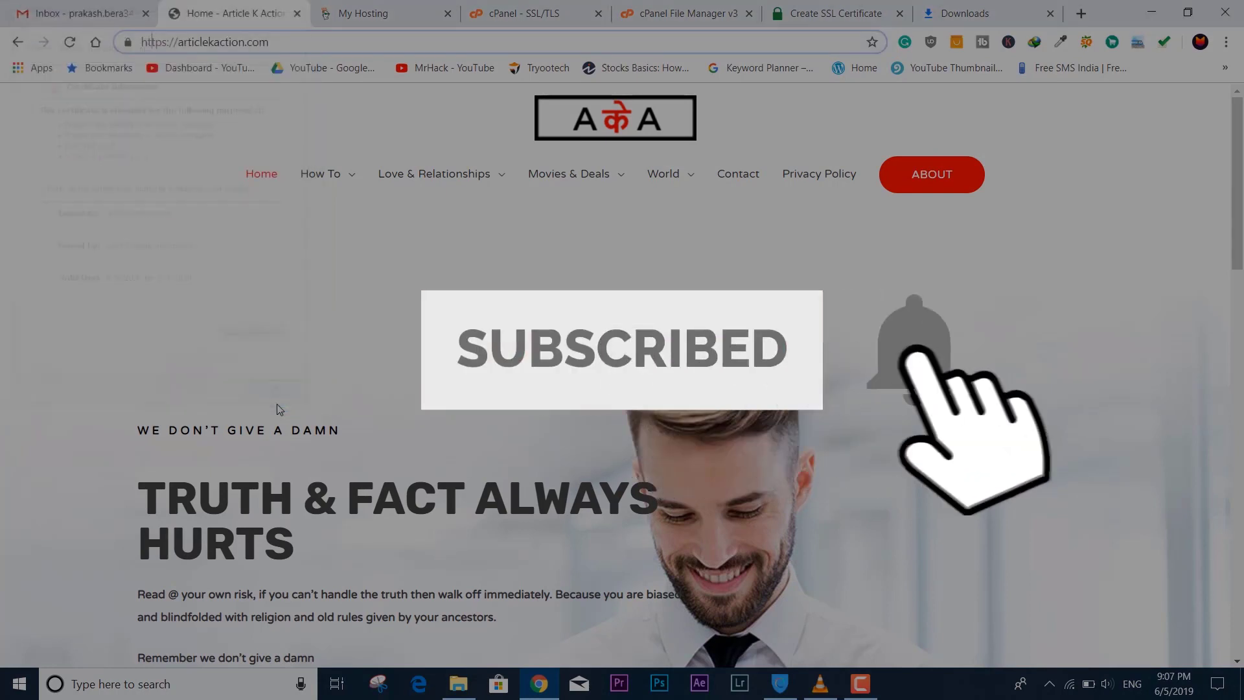